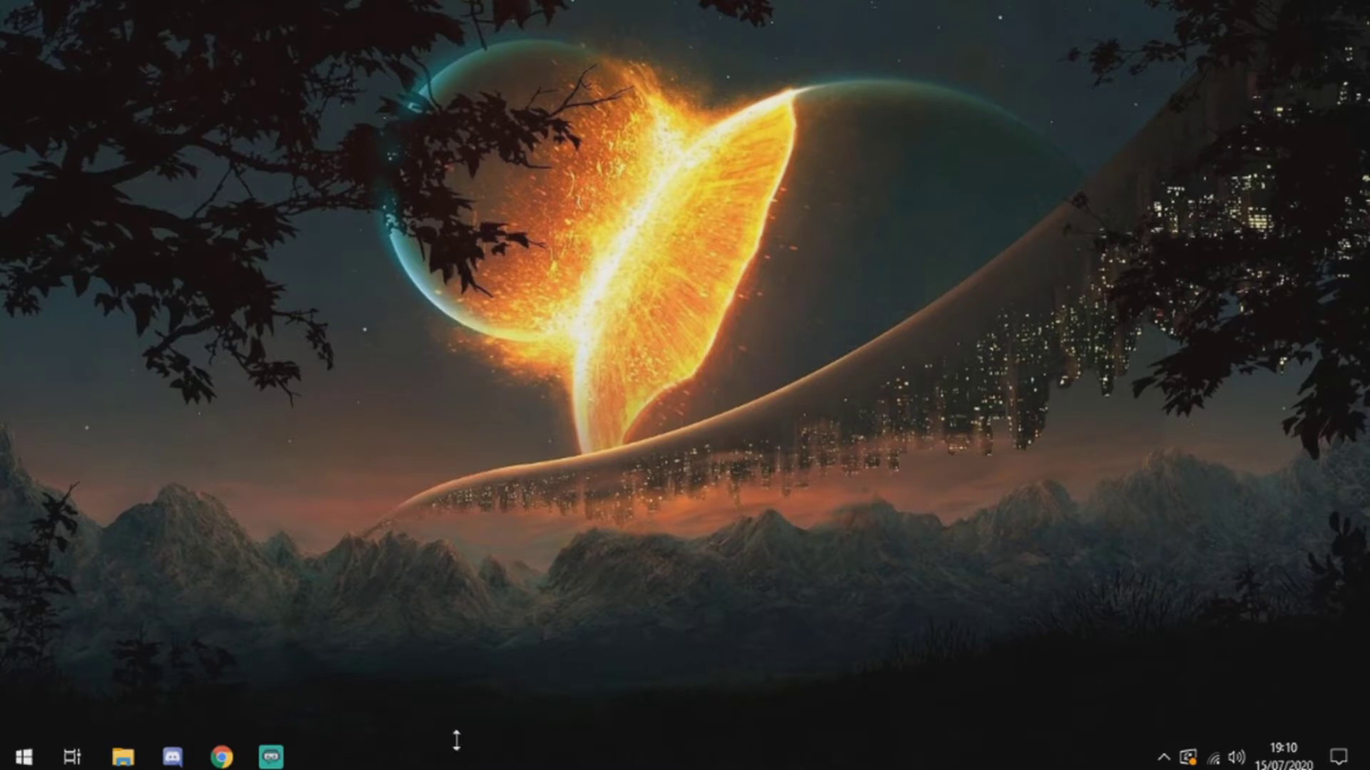
Open the Windows 10 Start menu from the taskbar's Start button
{"action": "left_click", "coordinate": [26, 757]}
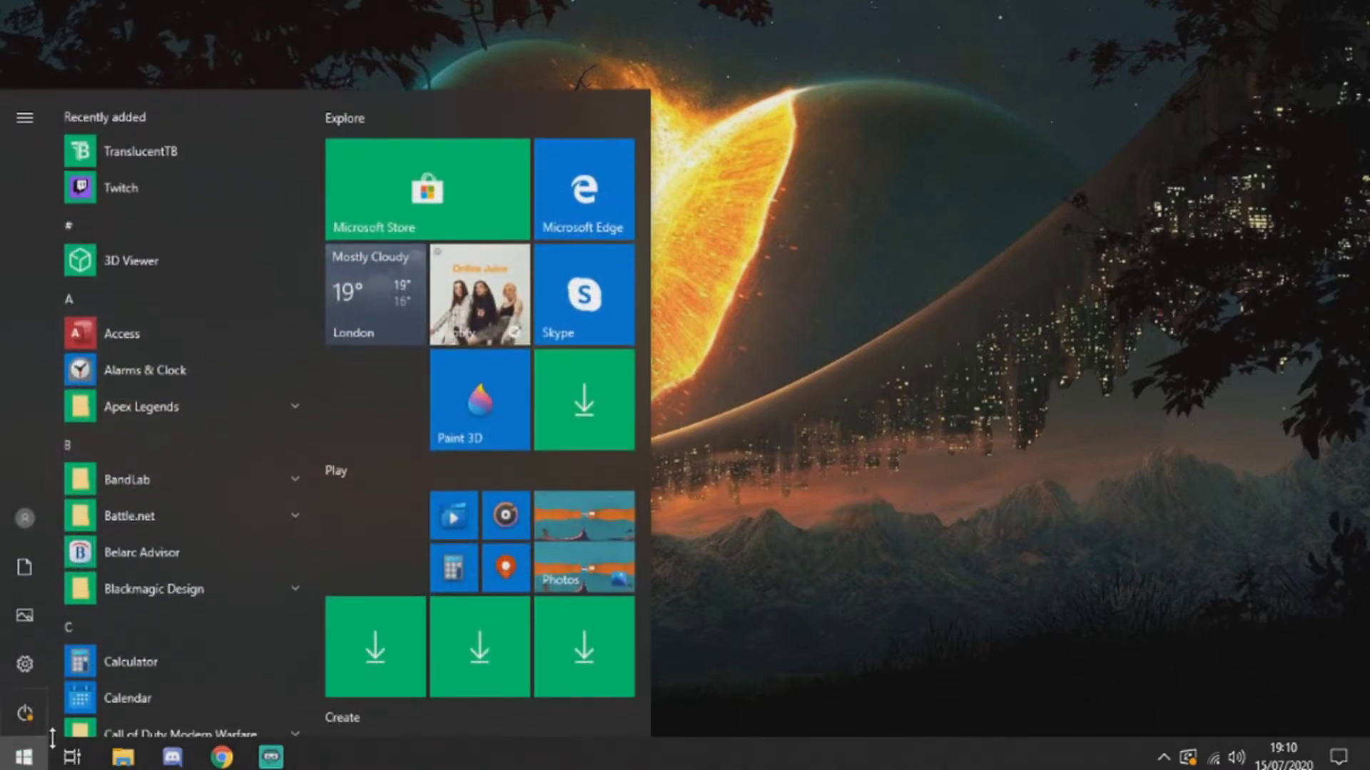
Search the Start menu for 'micros' and launch Microsoft Store
{"action": "type", "text": "micros"}
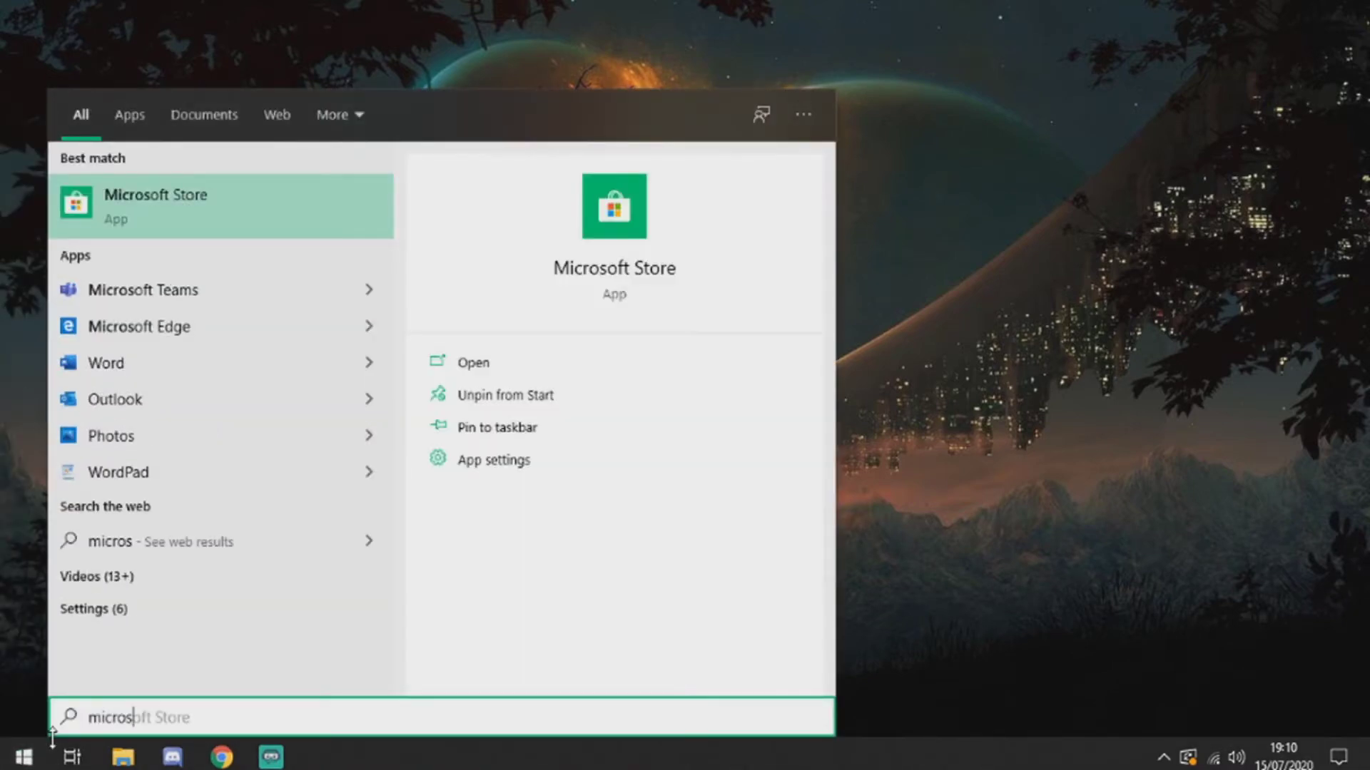
{"action": "key", "text": "Return"}
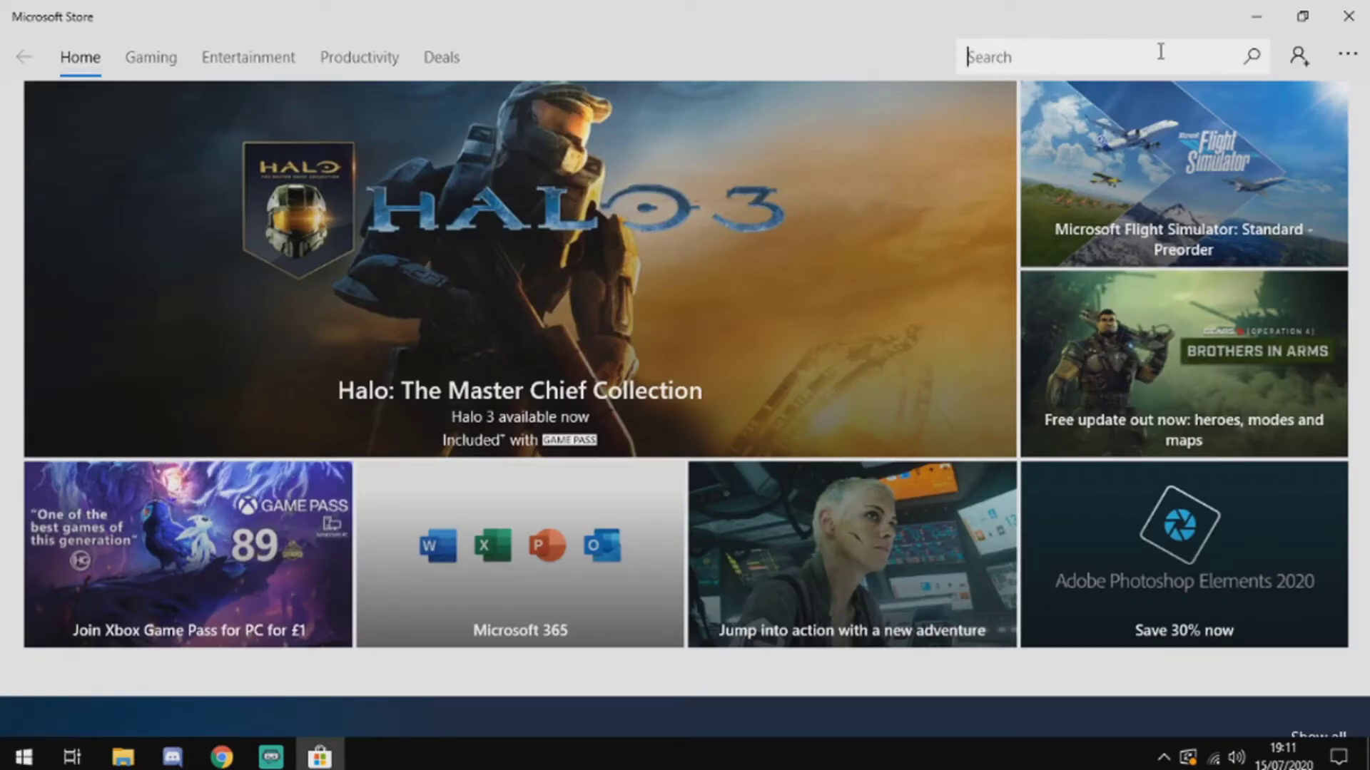
Find the TranslucentTB page by searching the Store for 'translucent TB', then close the Store
{"action": "type", "text": "translucent TB"}
{"action": "left_click", "coordinate": [1251, 60]}
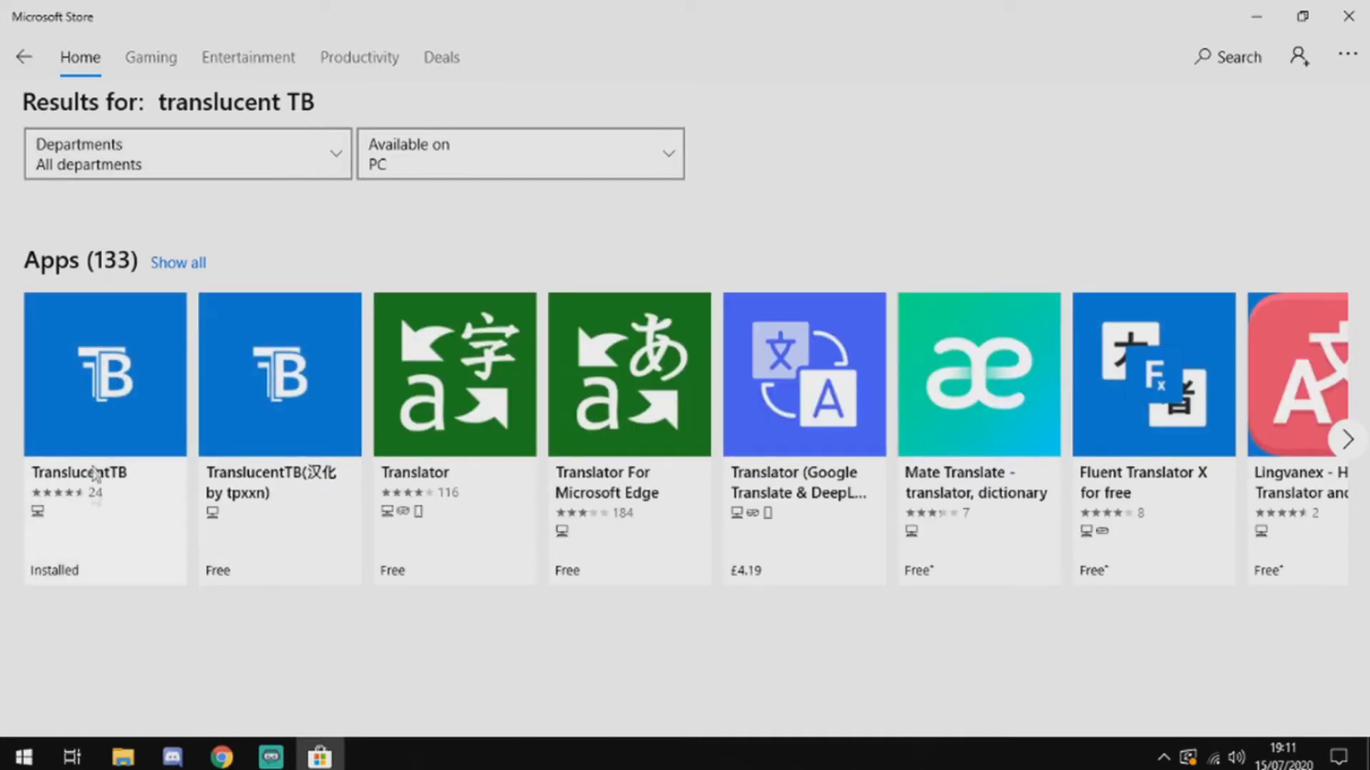
{"action": "left_click", "coordinate": [127, 388]}
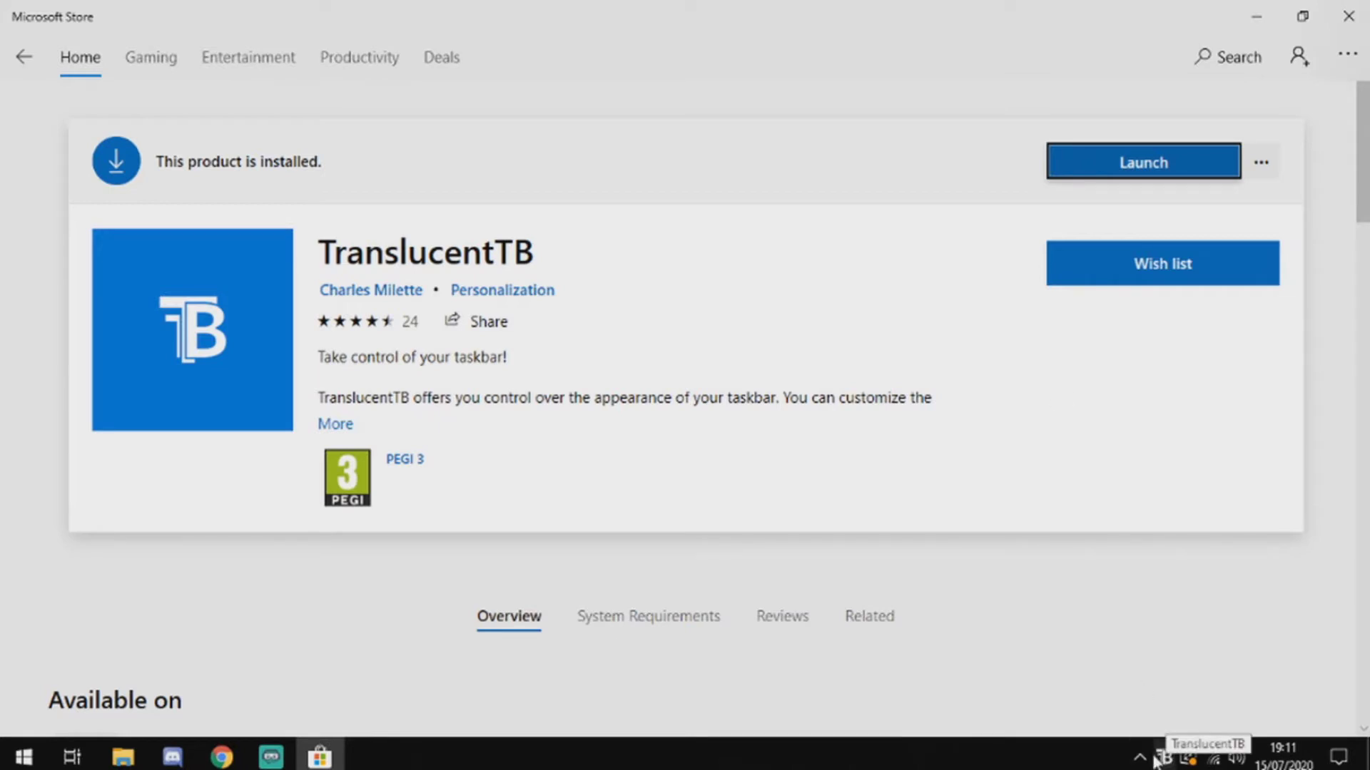
{"action": "left_click", "coordinate": [1348, 15]}
Set TranslucentTB's Regular taskbar appearance to Clear, then check the hidden tray icons
{"action": "right_click", "coordinate": [1162, 759]}
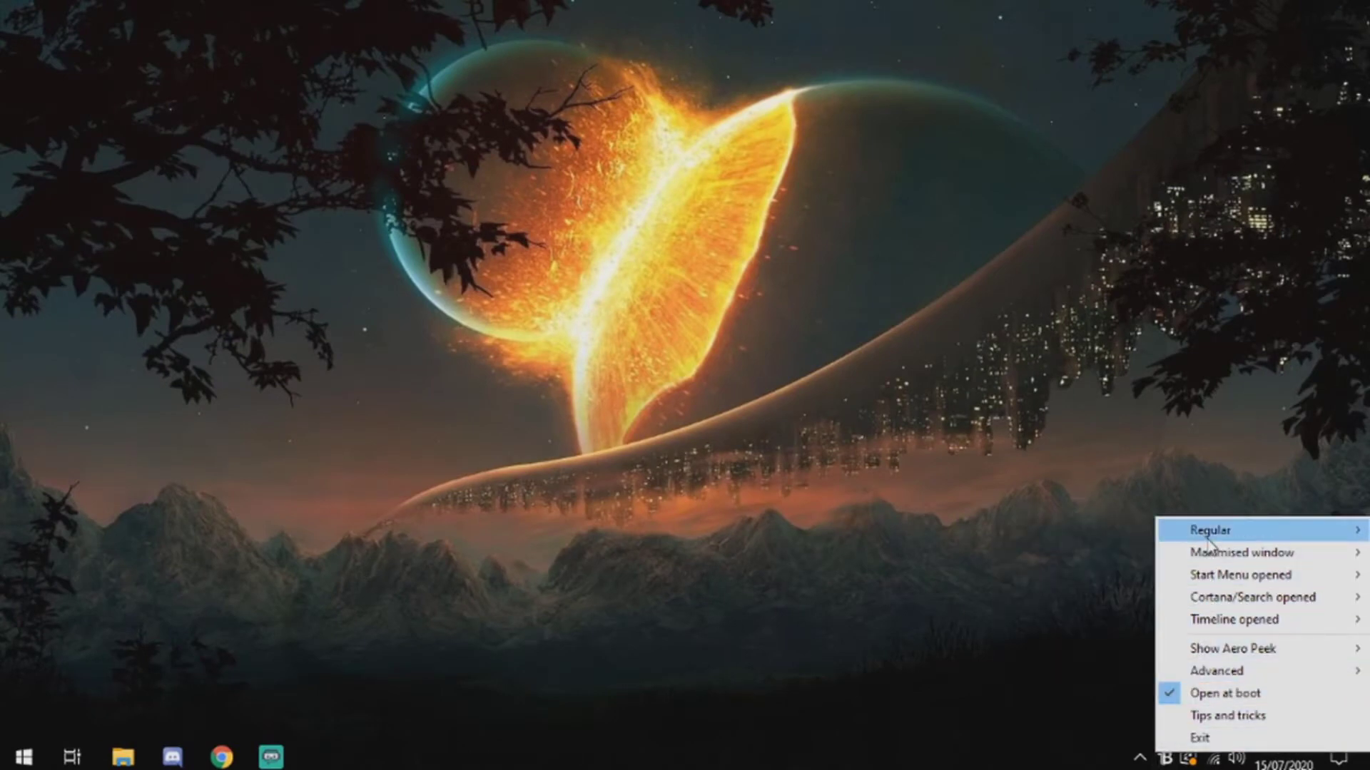
{"action": "mouse_move", "coordinate": [1209, 544]}
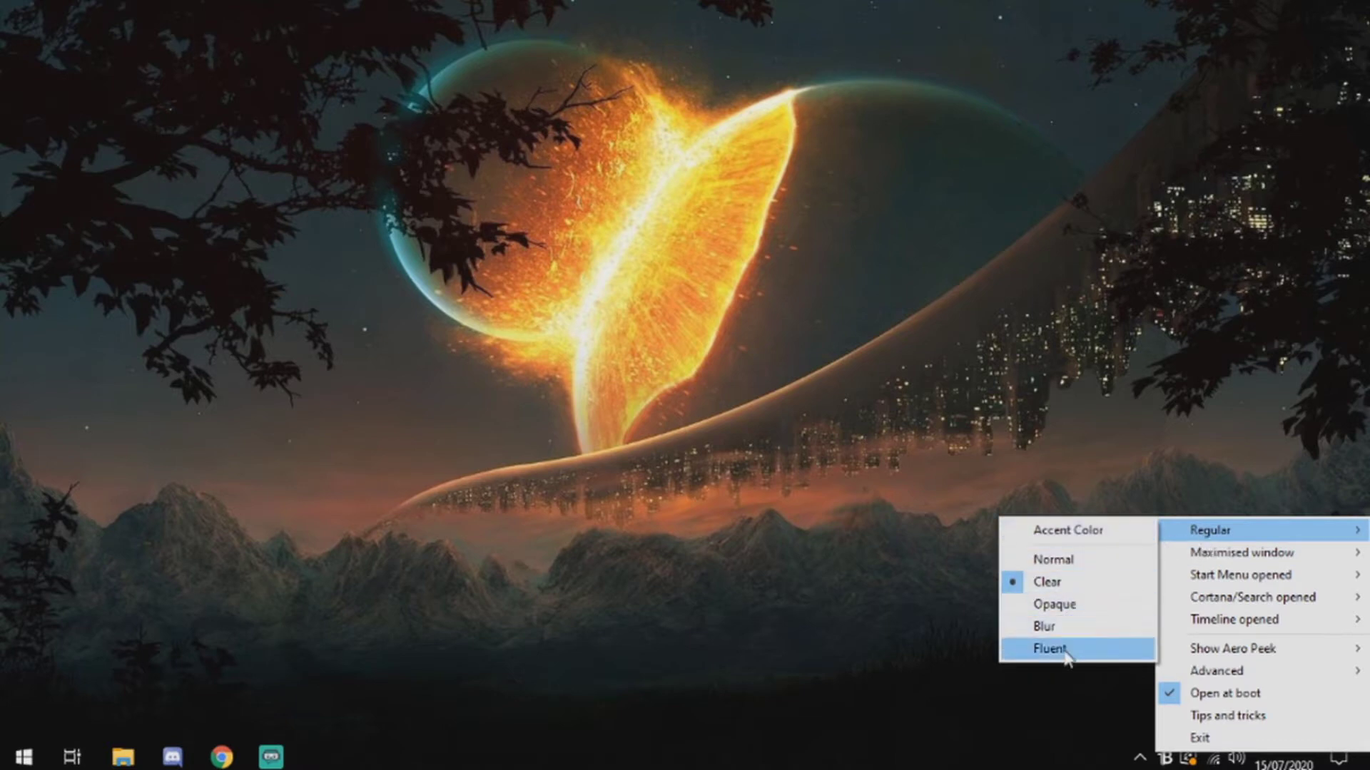
{"action": "left_click", "coordinate": [1062, 584]}
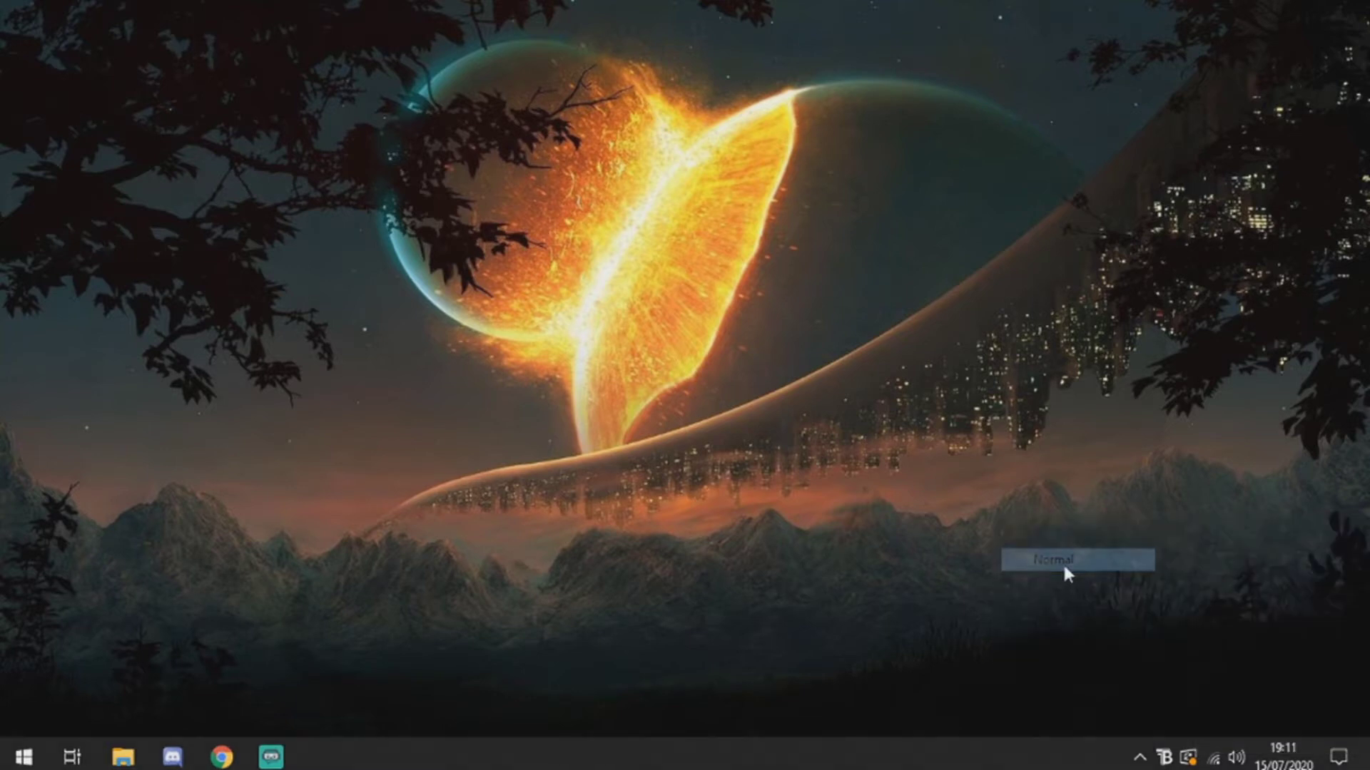
{"action": "right_click", "coordinate": [1162, 756]}
{"action": "mouse_move", "coordinate": [1175, 543]}
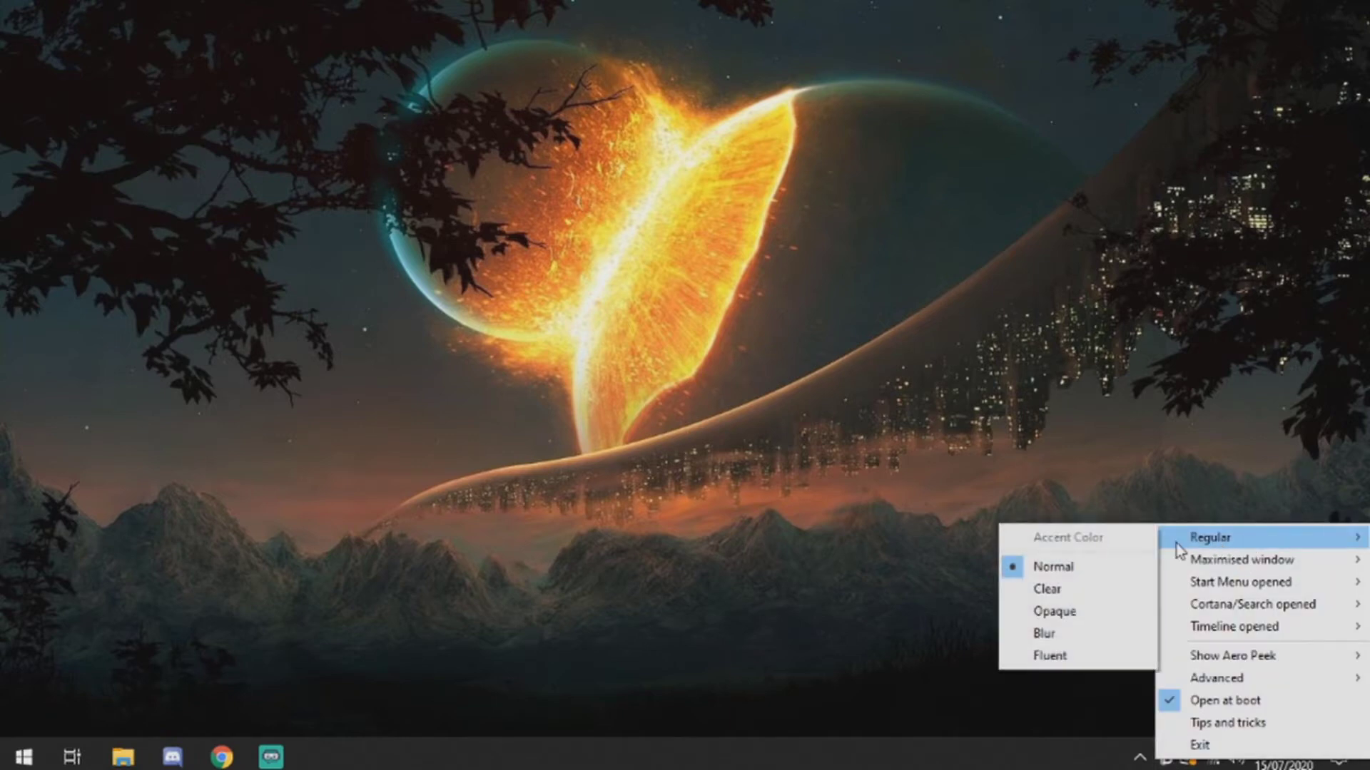
{"action": "left_click", "coordinate": [1065, 587]}
{"action": "left_click", "coordinate": [1164, 757]}
{"action": "left_click", "coordinate": [1074, 765]}
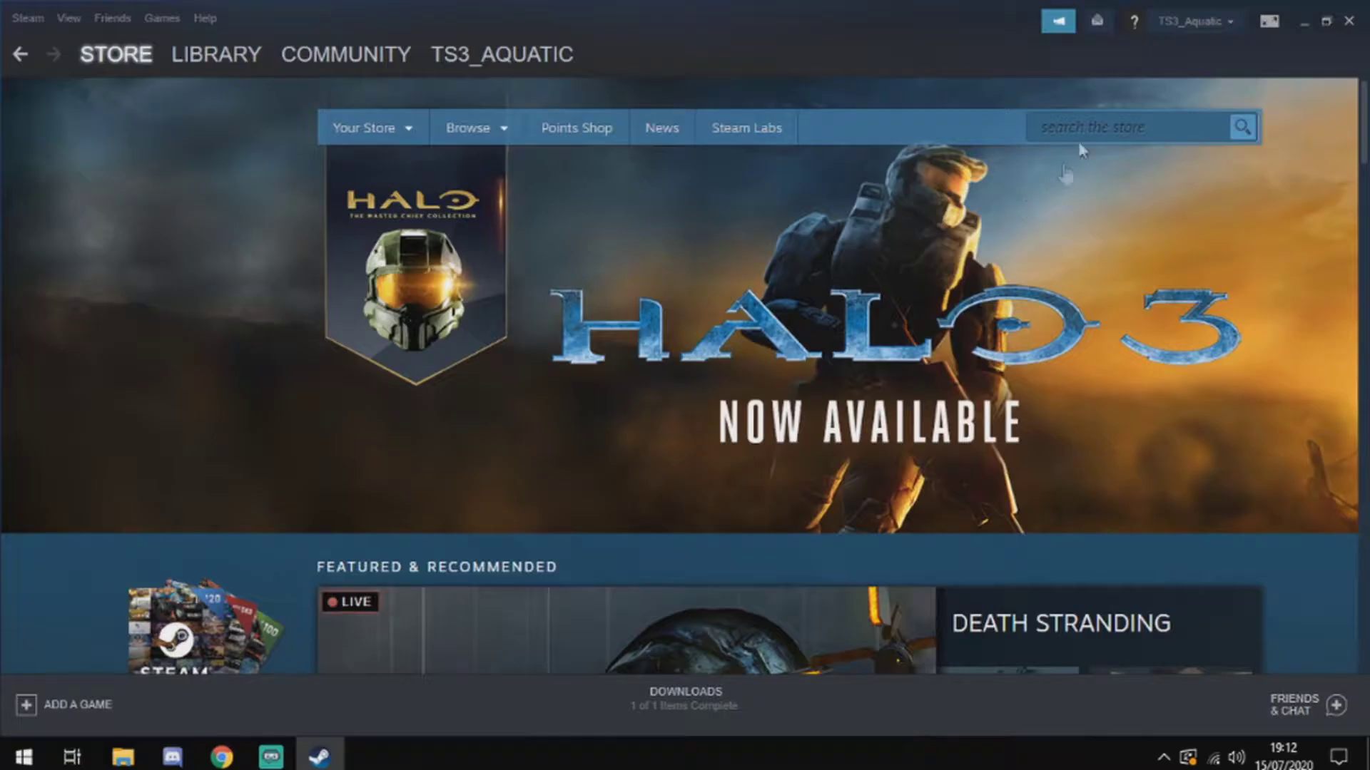
Search the Steam store for 'wallpaper' and open the Wallpaper Engine page
{"action": "left_click", "coordinate": [1113, 119]}
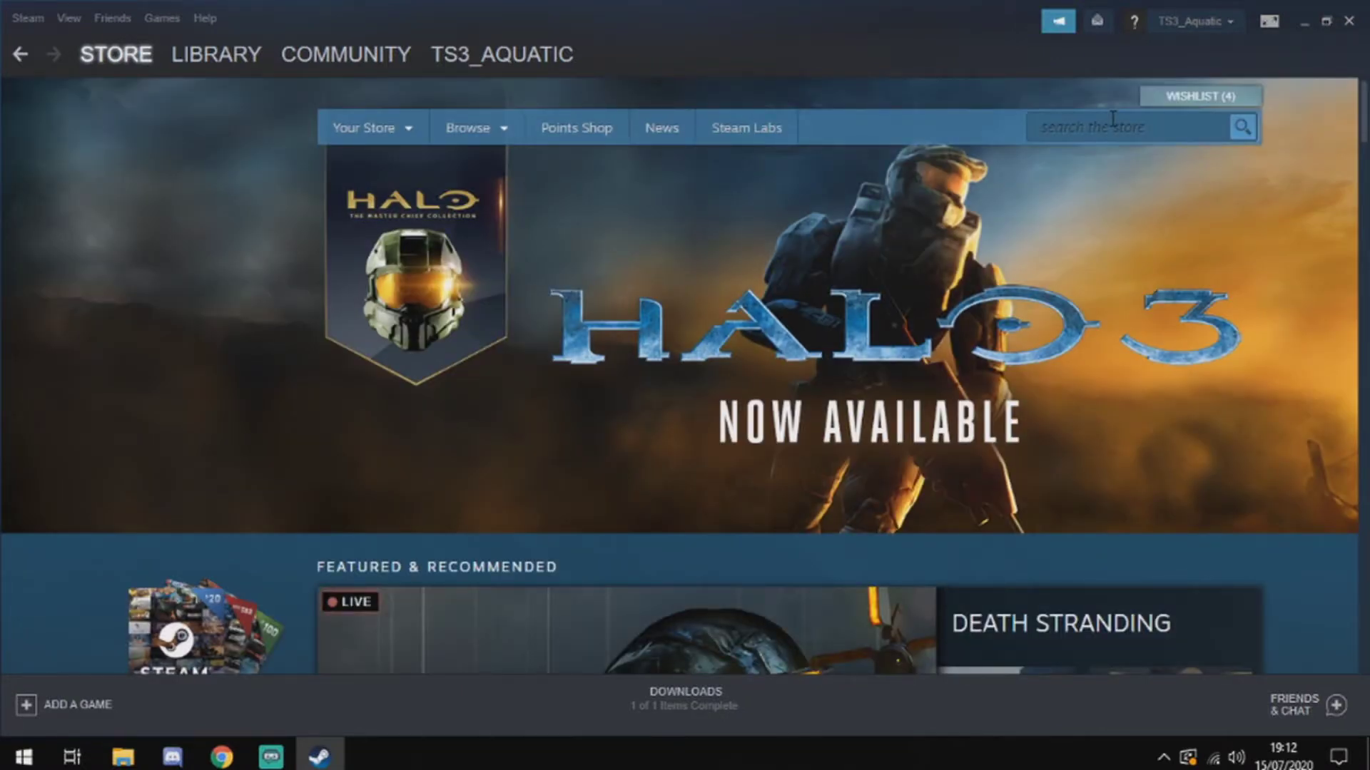
{"action": "left_click", "coordinate": [1112, 118]}
{"action": "type", "text": "wallpaper"}
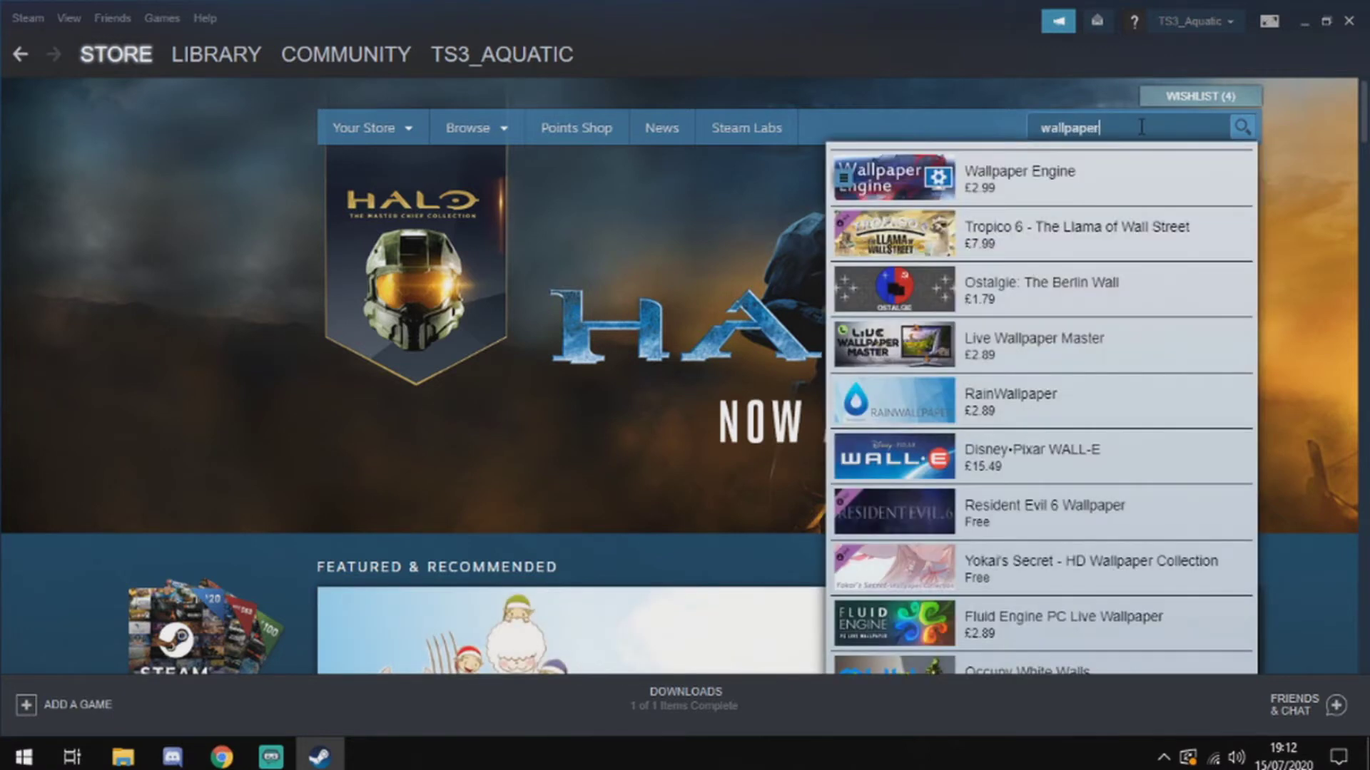
{"action": "left_click", "coordinate": [1062, 192]}
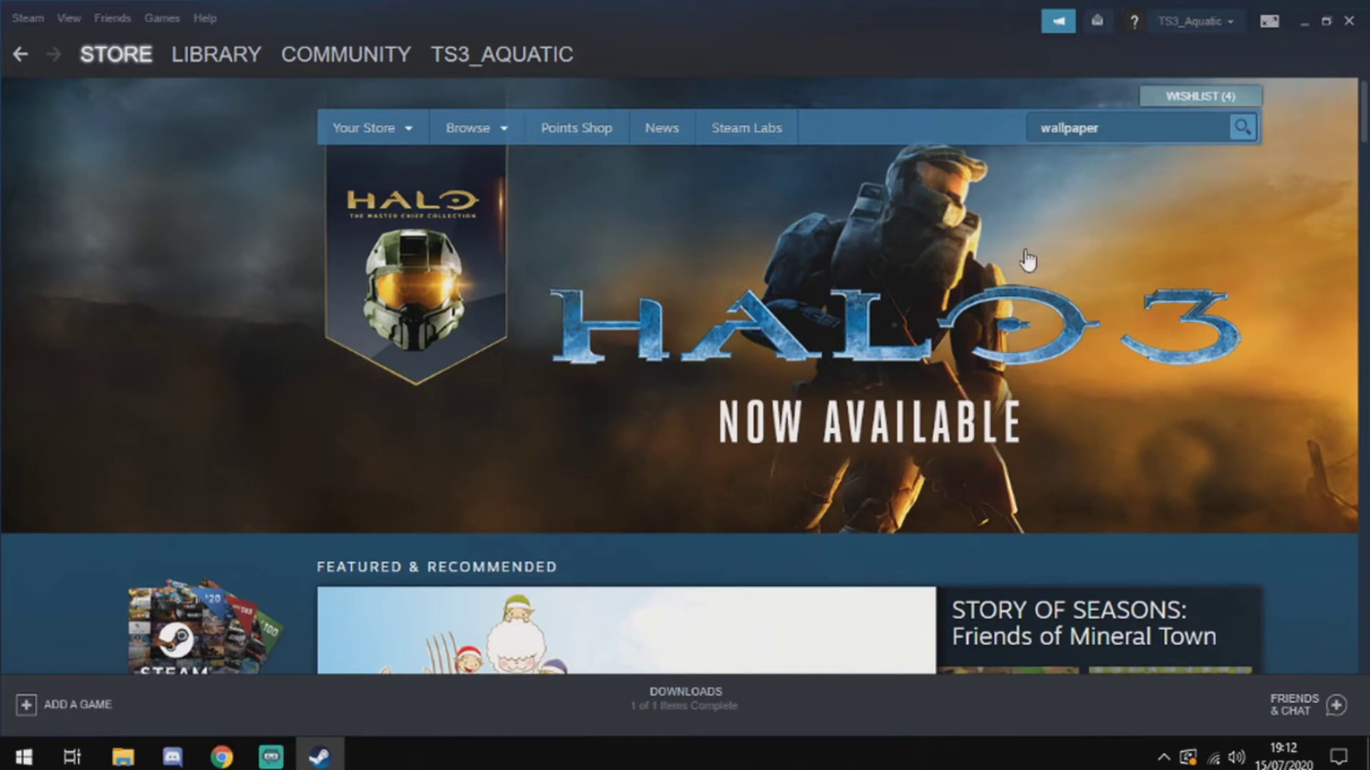
Browse the Wallpaper Engine screenshots, including the synthwave and fine-tune performance shots
{"action": "scroll", "coordinate": [713, 399], "scroll_direction": "down", "scroll_amount": 3}
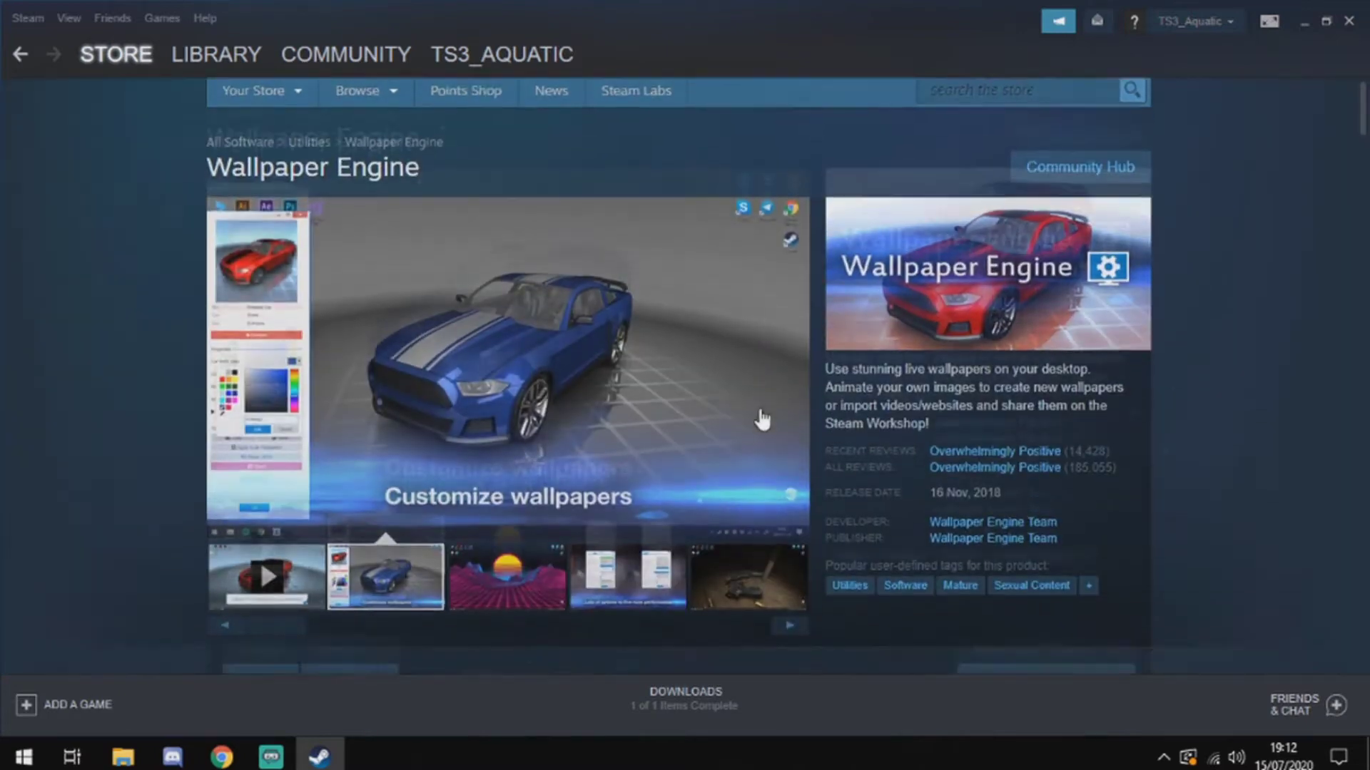
{"action": "scroll", "coordinate": [527, 428], "scroll_direction": "up", "scroll_amount": 2}
{"action": "left_click", "coordinate": [535, 528]}
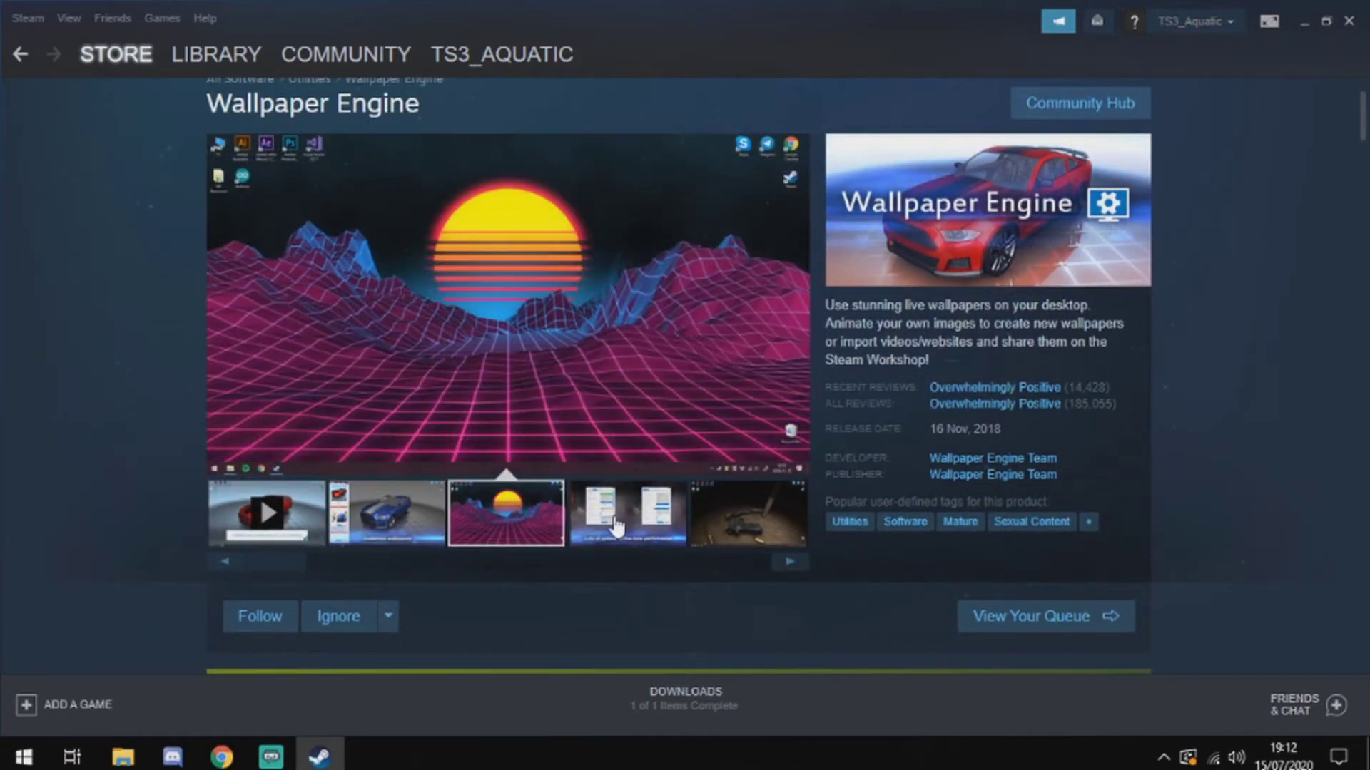
{"action": "left_click", "coordinate": [628, 513]}
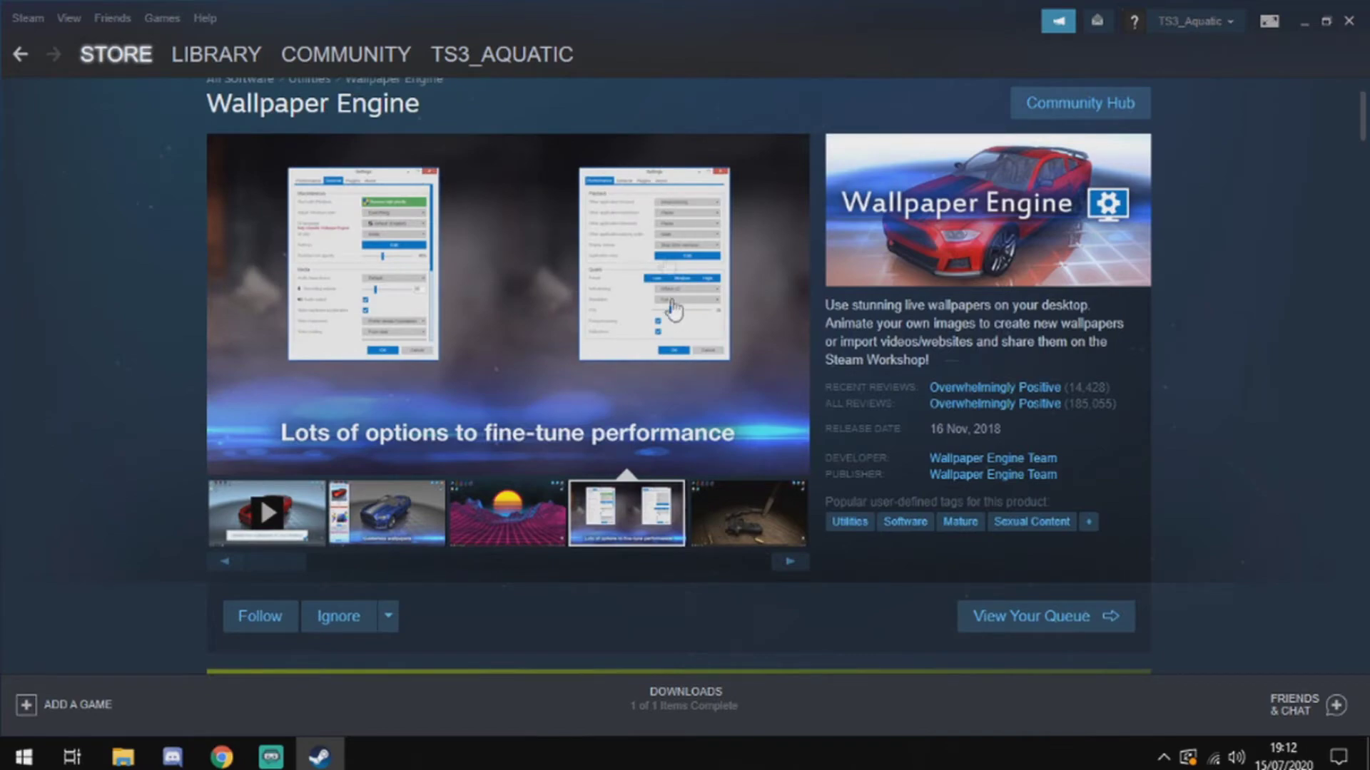
{"action": "scroll", "coordinate": [454, 319], "scroll_direction": "down", "scroll_amount": 2}
{"action": "scroll", "coordinate": [454, 319], "scroll_direction": "down", "scroll_amount": 15}
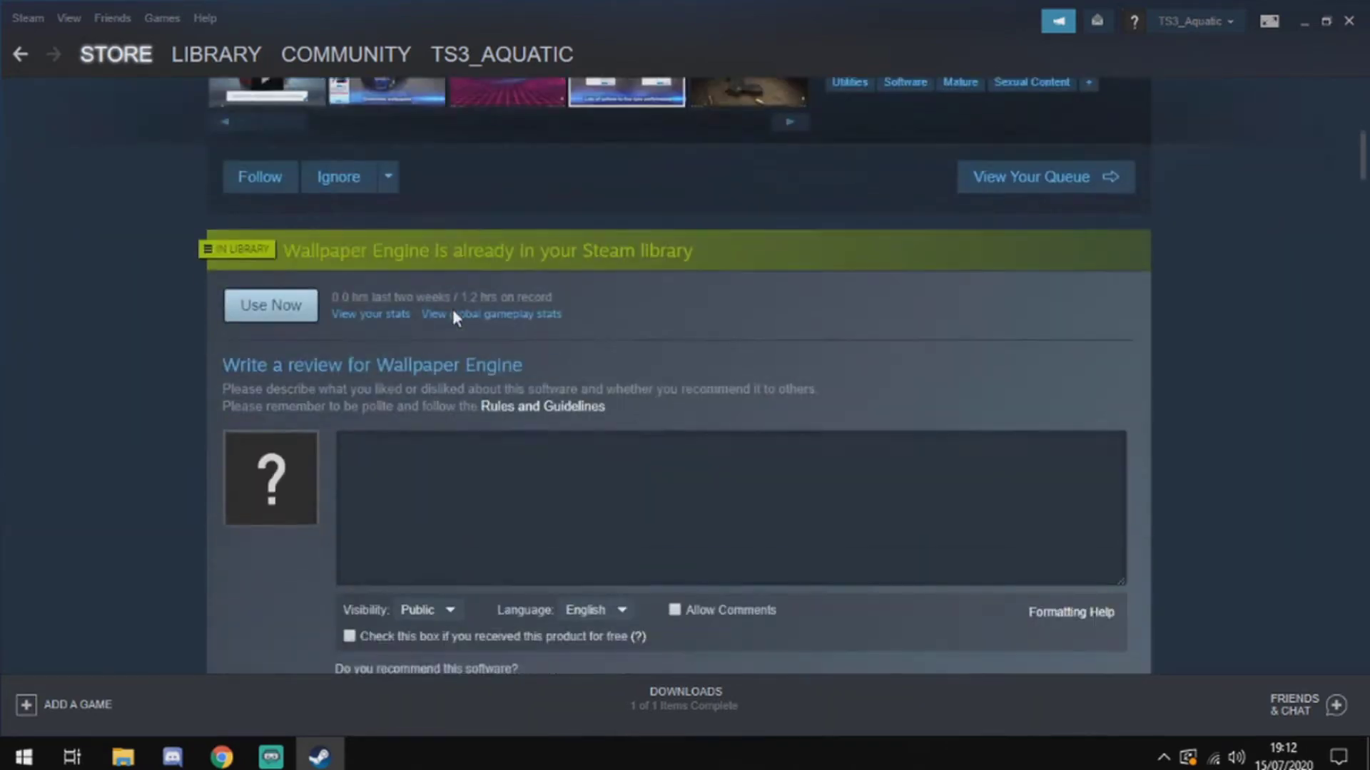
{"action": "scroll", "coordinate": [454, 319], "scroll_direction": "down", "scroll_amount": 3}
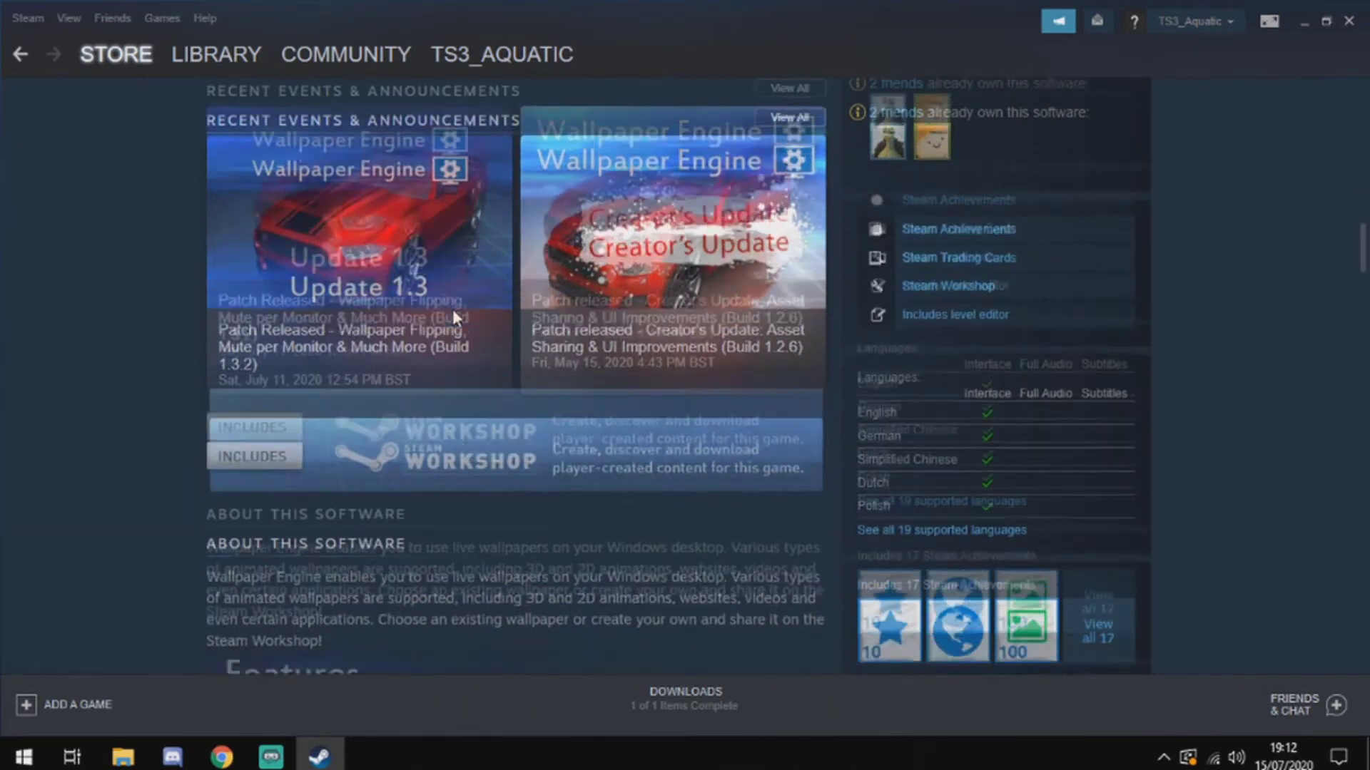
{"action": "scroll", "coordinate": [1058, 345], "scroll_direction": "down", "scroll_amount": 10}
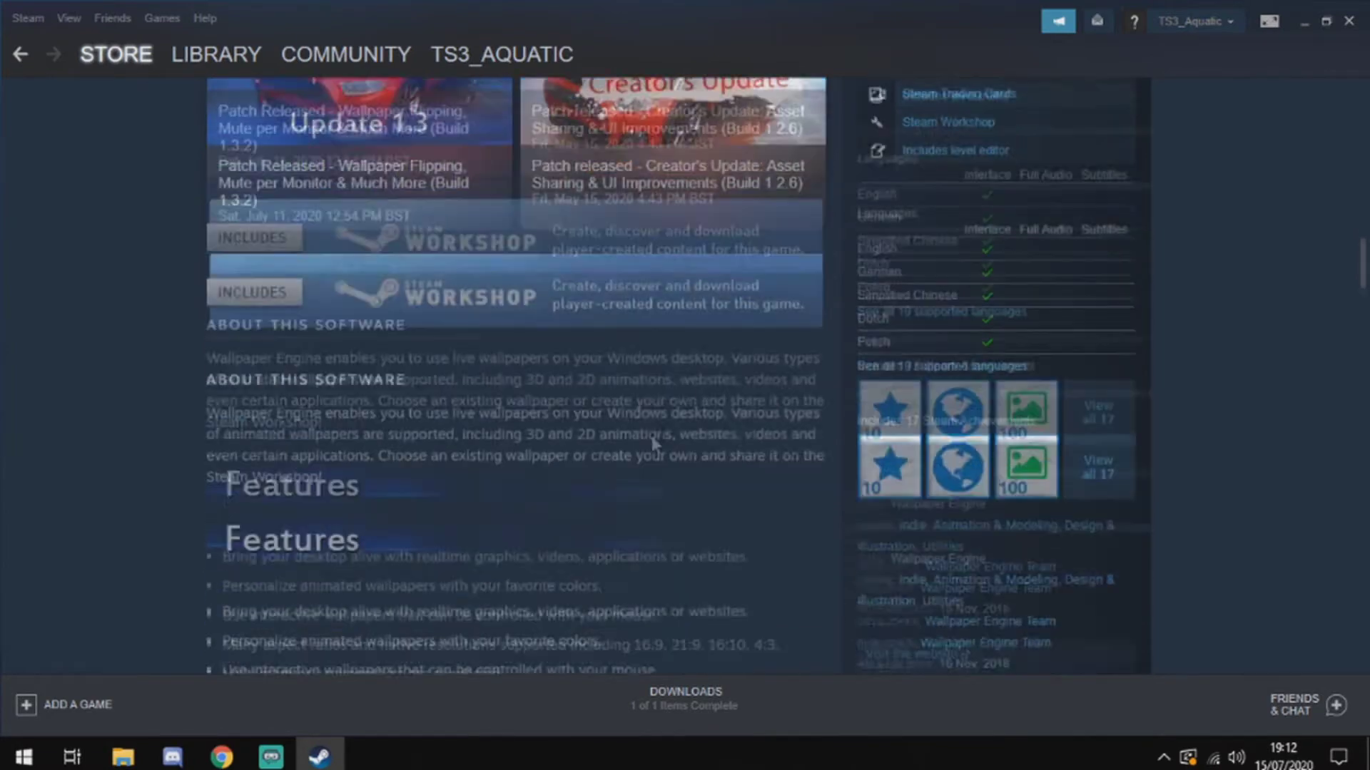
{"action": "scroll", "coordinate": [212, 355], "scroll_direction": "up", "scroll_amount": 5}
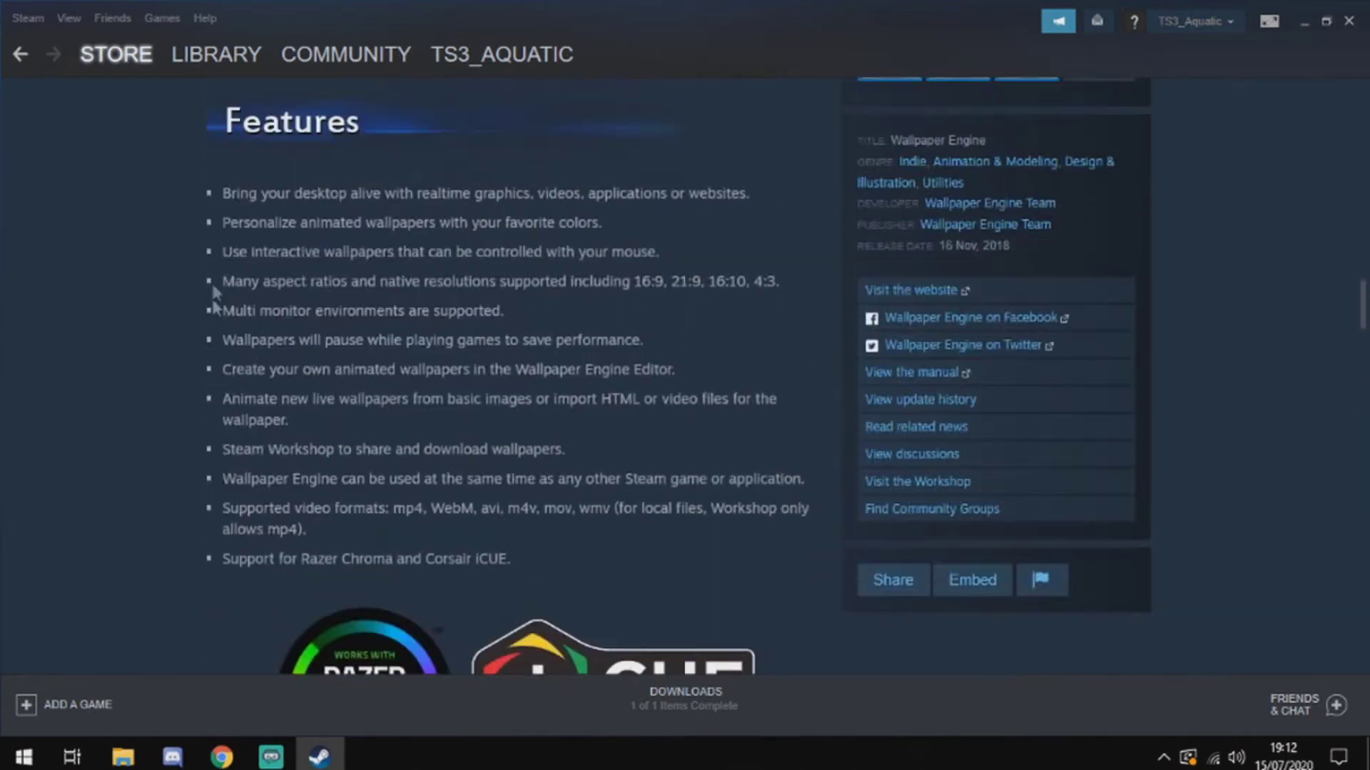
{"action": "scroll", "coordinate": [370, 268], "scroll_direction": "down", "scroll_amount": 2}
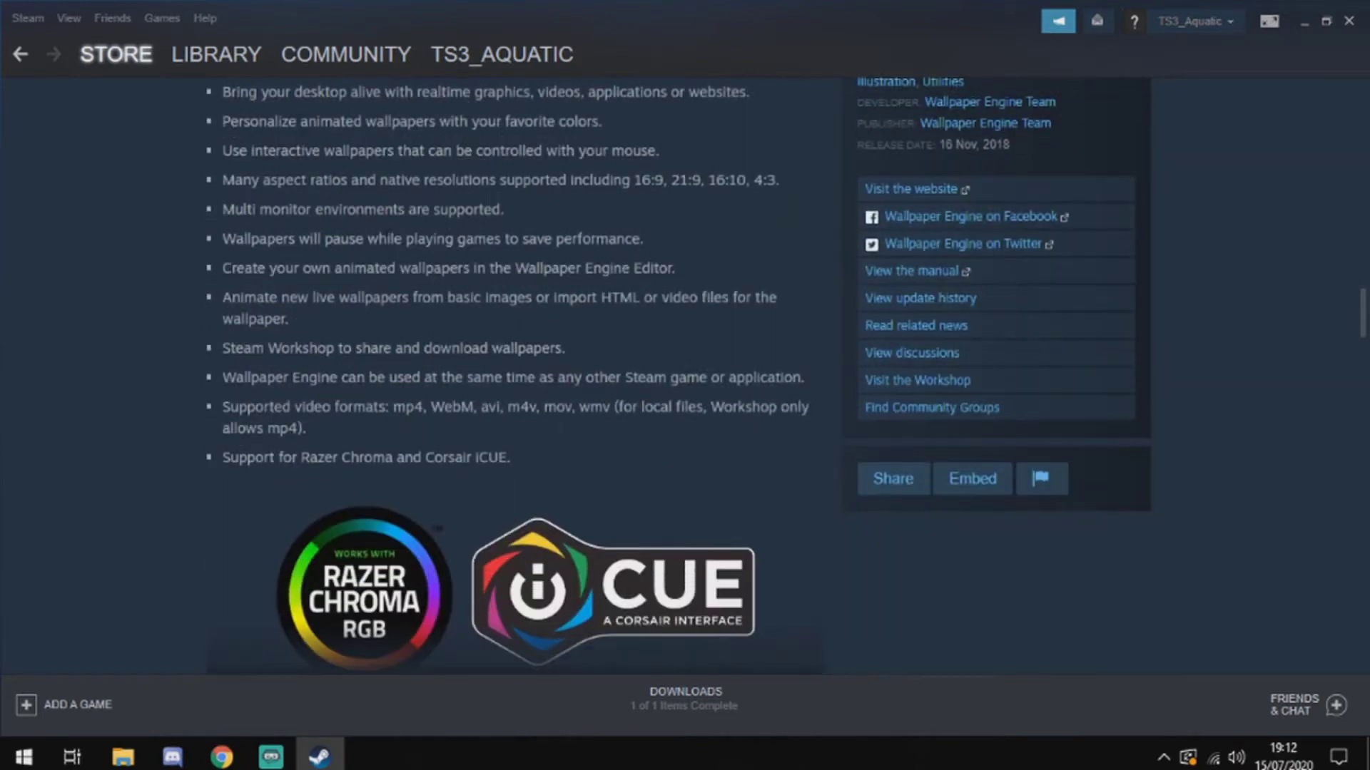
{"action": "scroll", "coordinate": [342, 548], "scroll_direction": "down", "scroll_amount": 2}
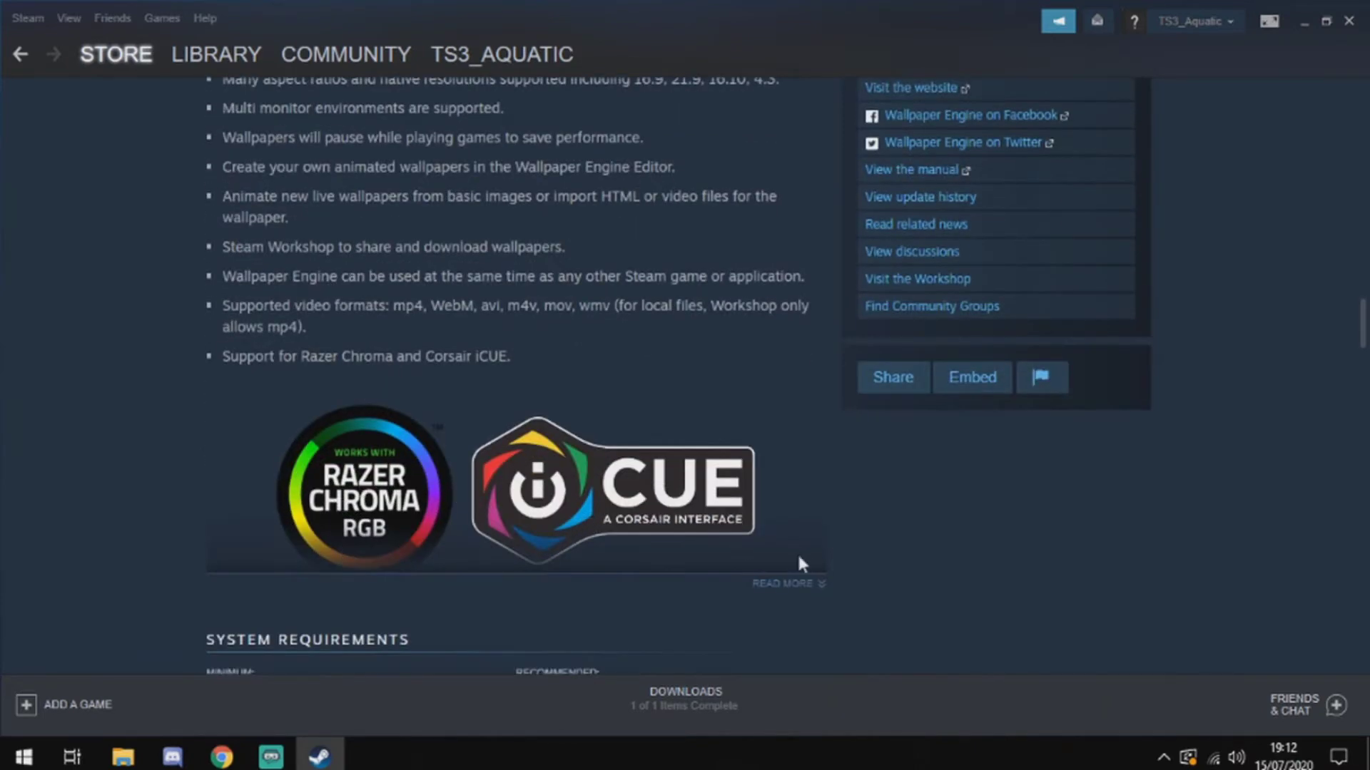
Expand the full description and scroll to the review form and £2.99 purchase offer
{"action": "left_click", "coordinate": [804, 595]}
{"action": "scroll", "coordinate": [368, 191], "scroll_direction": "down", "scroll_amount": 5}
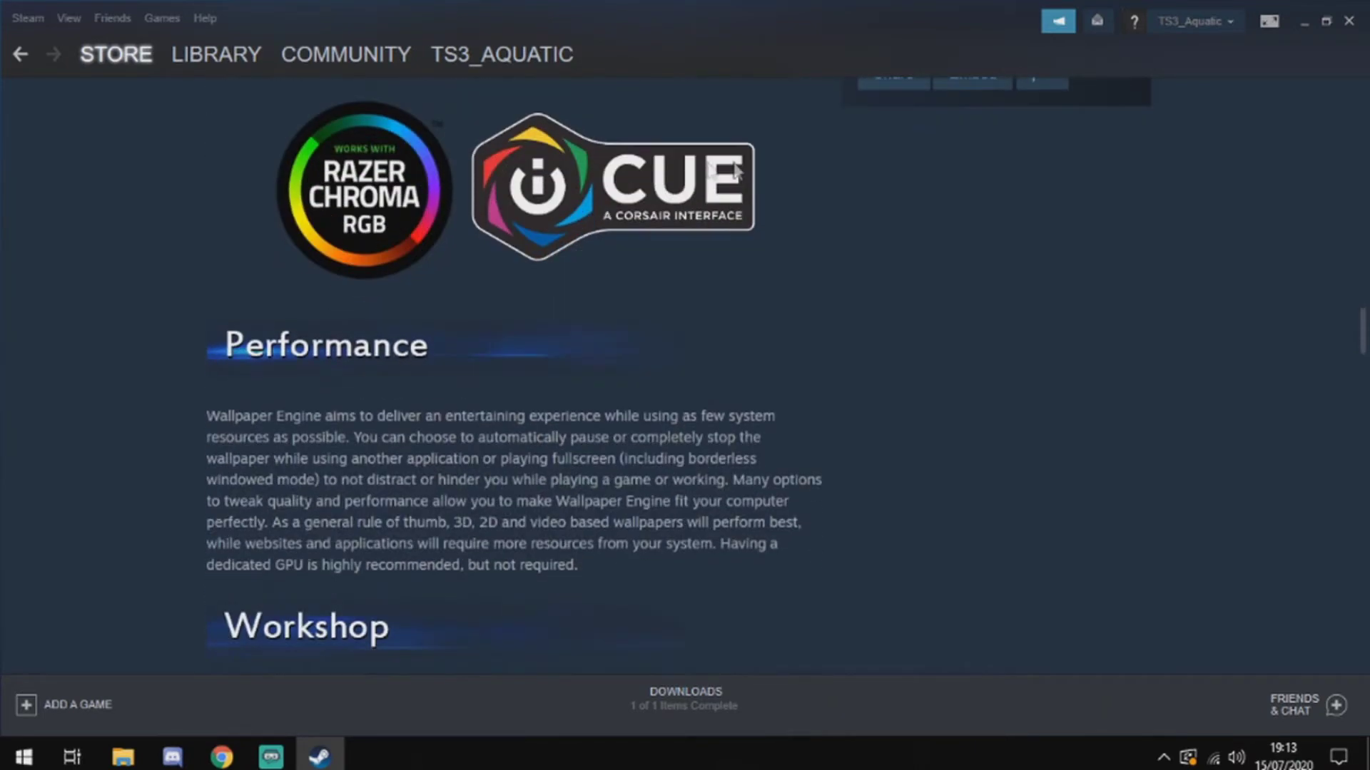
{"action": "scroll", "coordinate": [645, 212], "scroll_direction": "down", "scroll_amount": 6}
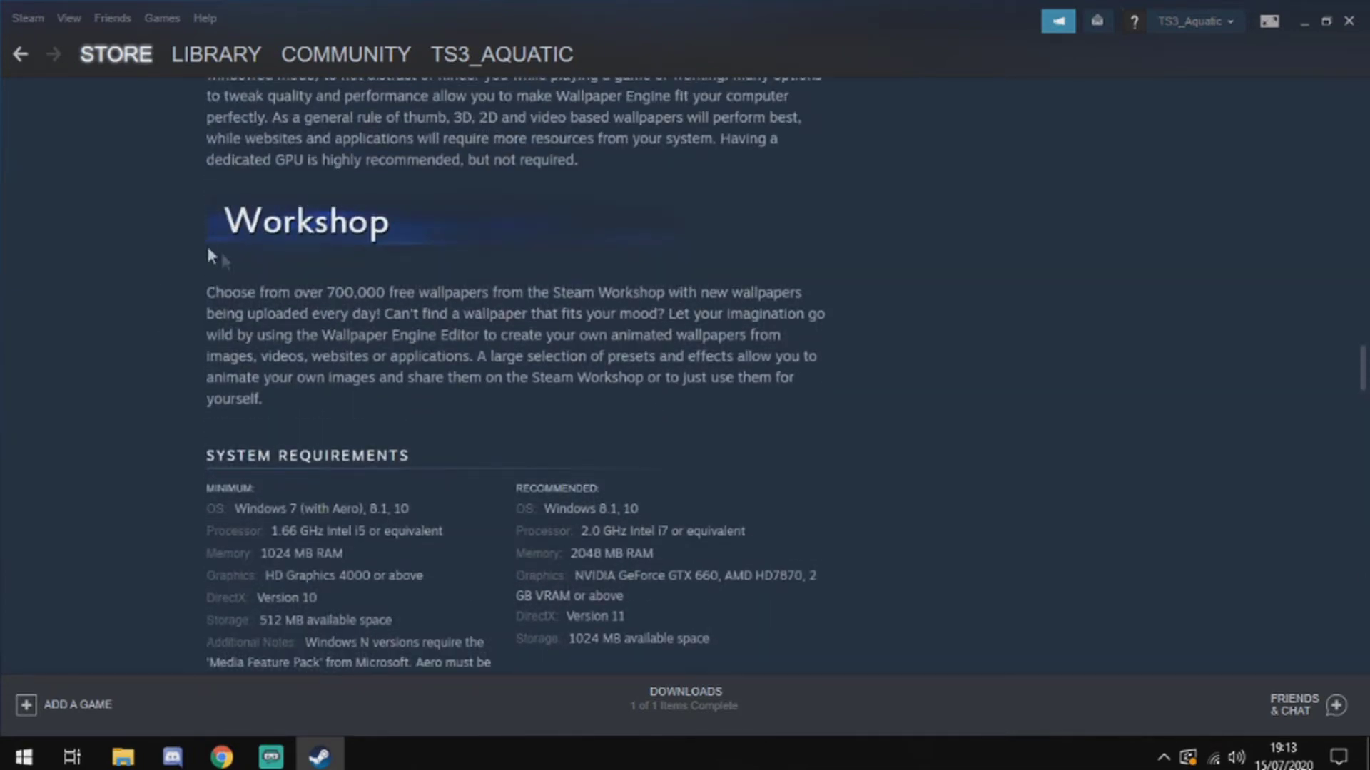
{"action": "scroll", "coordinate": [211, 270], "scroll_direction": "down", "scroll_amount": 2}
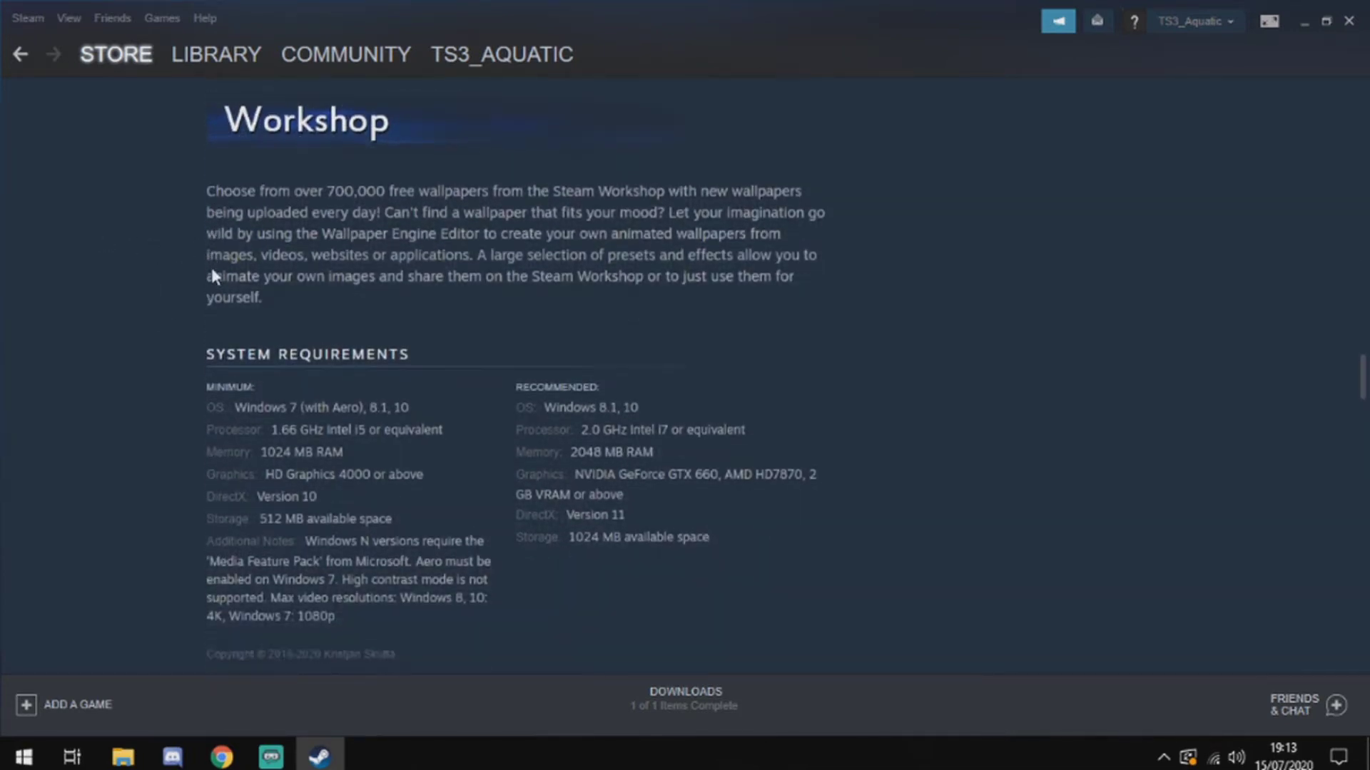
{"action": "scroll", "coordinate": [468, 406], "scroll_direction": "down", "scroll_amount": 9}
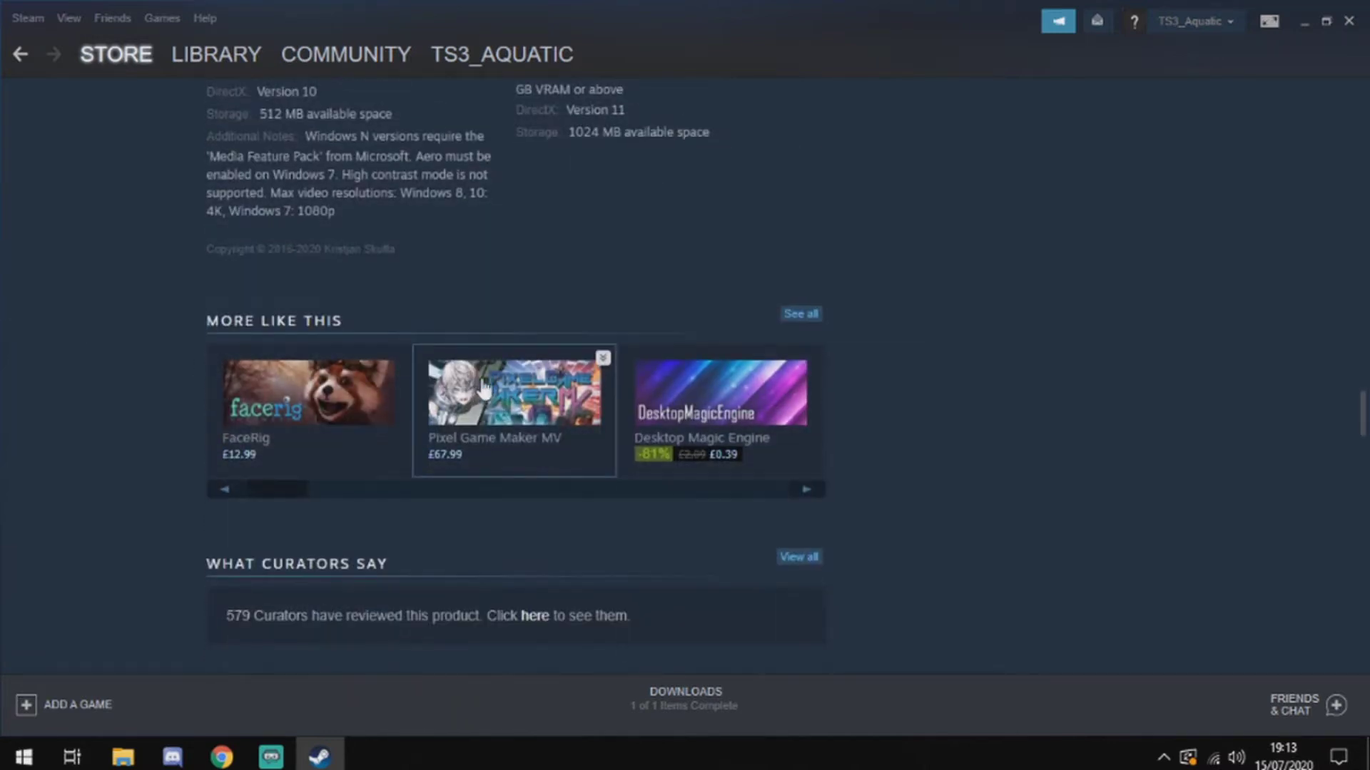
{"action": "scroll", "coordinate": [785, 360], "scroll_direction": "down", "scroll_amount": 8}
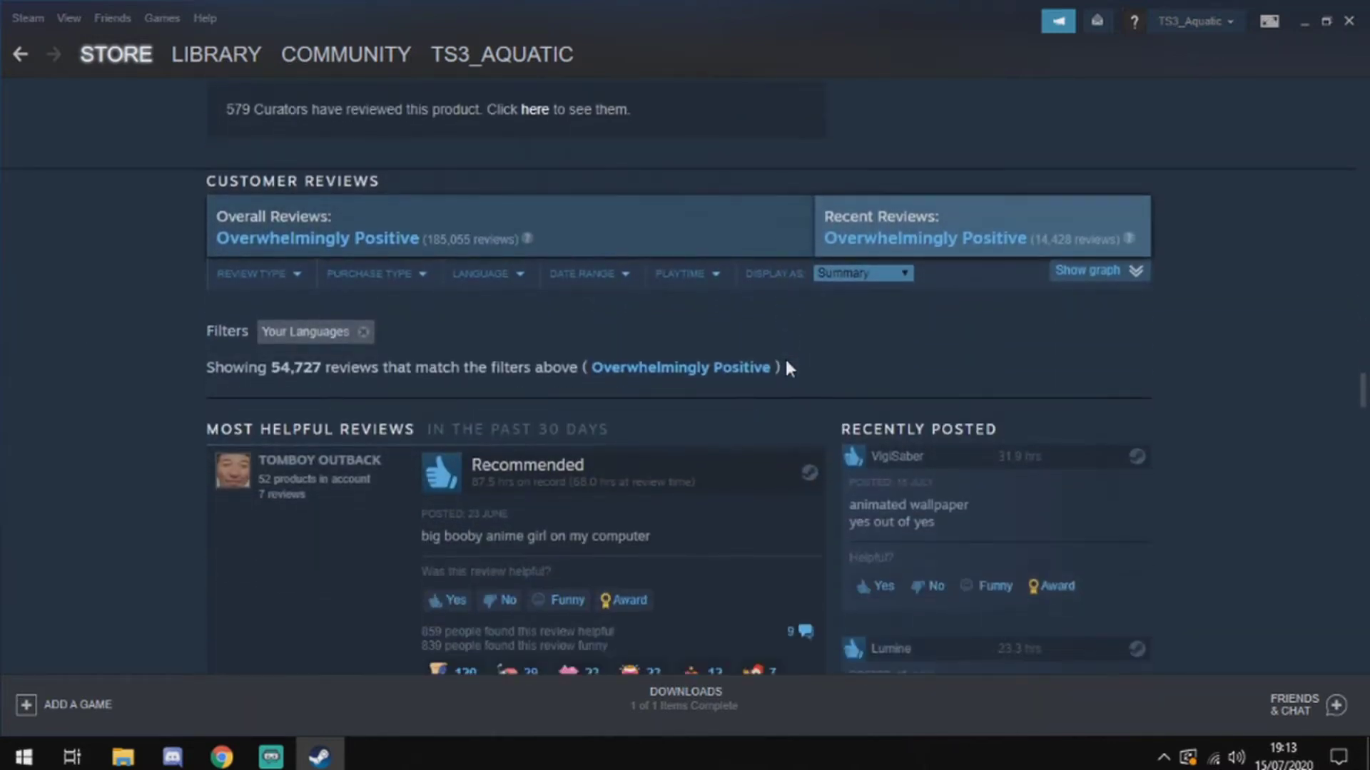
{"action": "scroll", "coordinate": [785, 364], "scroll_direction": "down", "scroll_amount": 4}
{"action": "scroll", "coordinate": [782, 357], "scroll_direction": "up", "scroll_amount": 10}
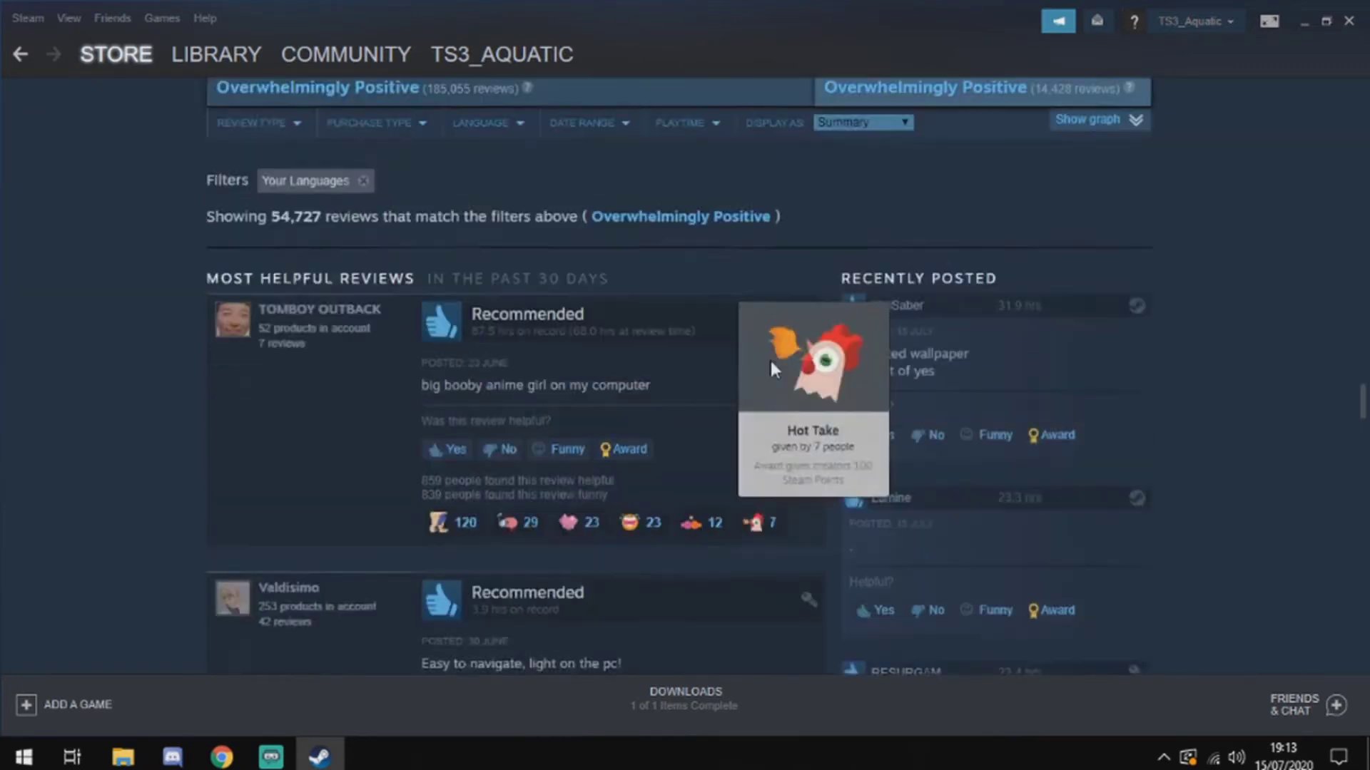
{"action": "scroll", "coordinate": [770, 362], "scroll_direction": "up", "scroll_amount": 11}
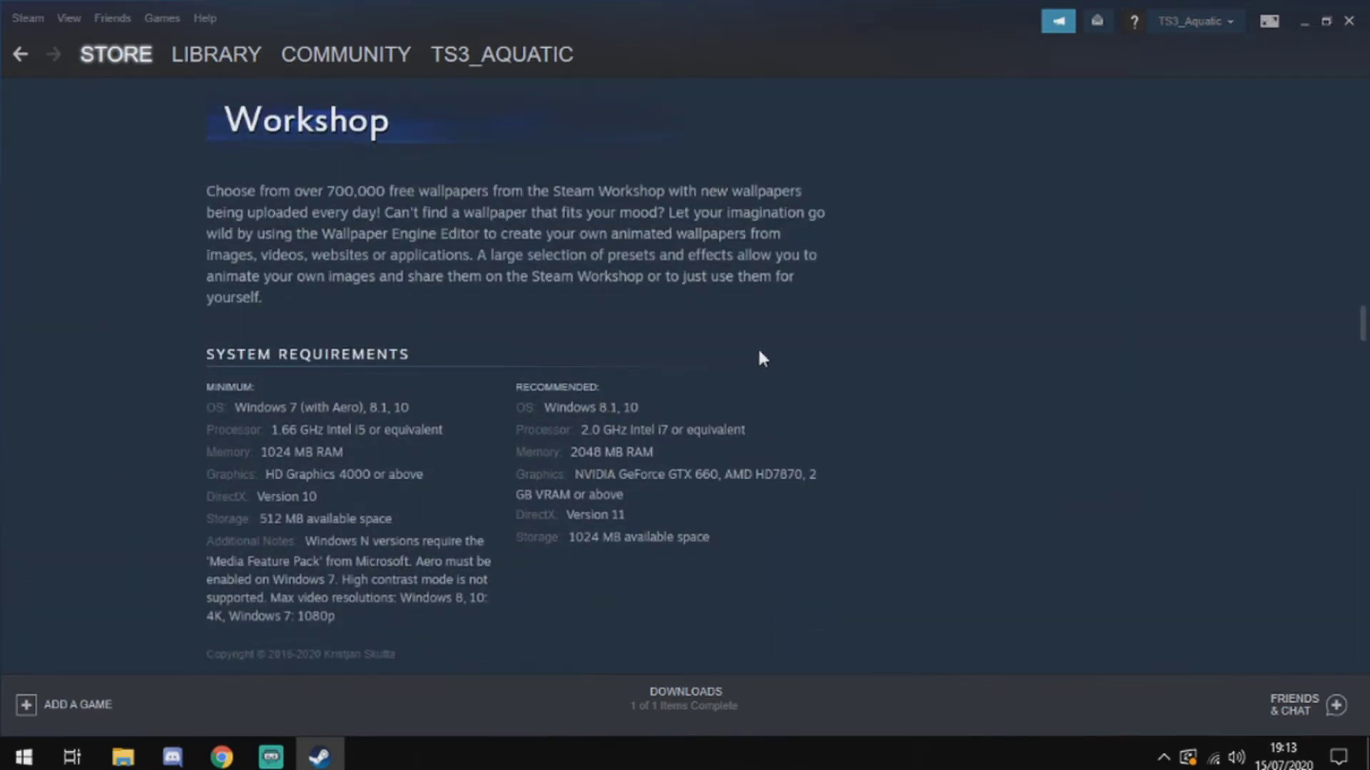
{"action": "scroll", "coordinate": [736, 341], "scroll_direction": "up", "scroll_amount": 20}
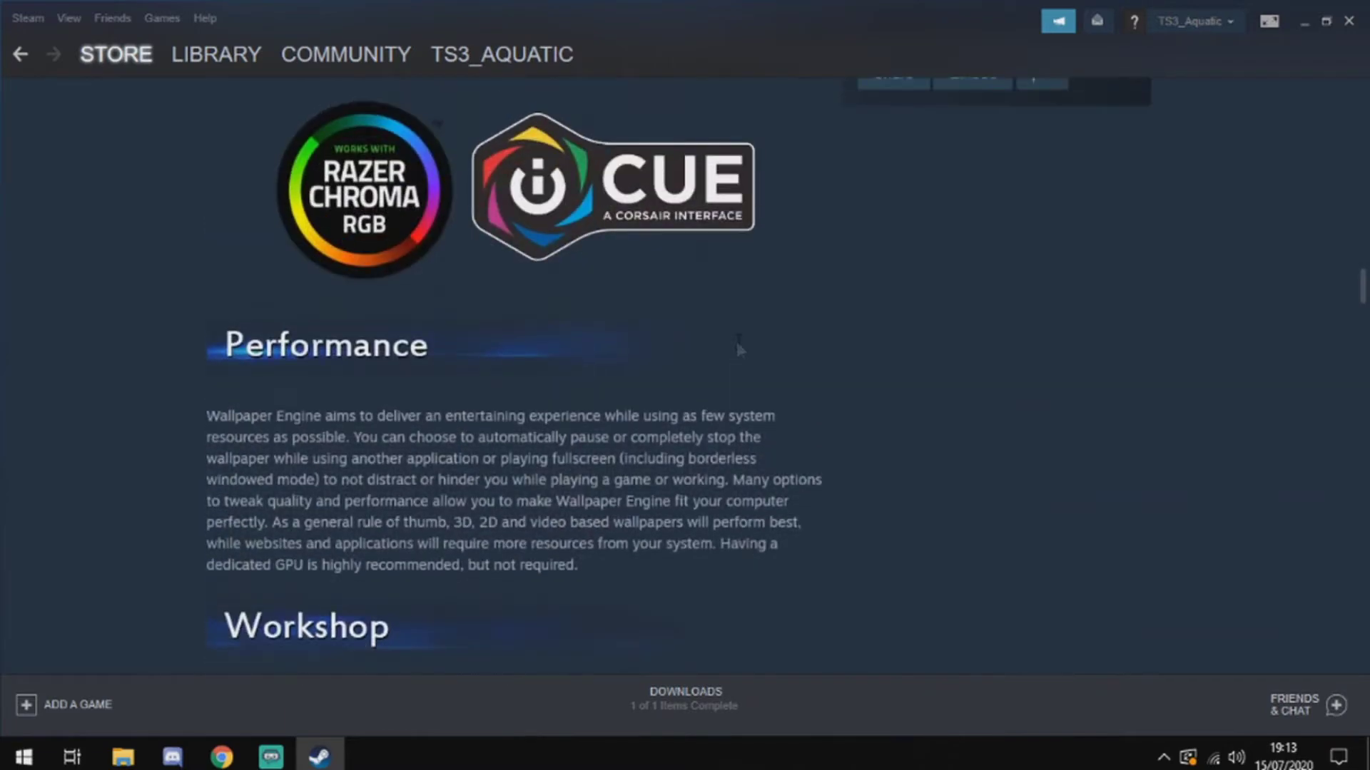
{"action": "scroll", "coordinate": [719, 351], "scroll_direction": "up", "scroll_amount": 15}
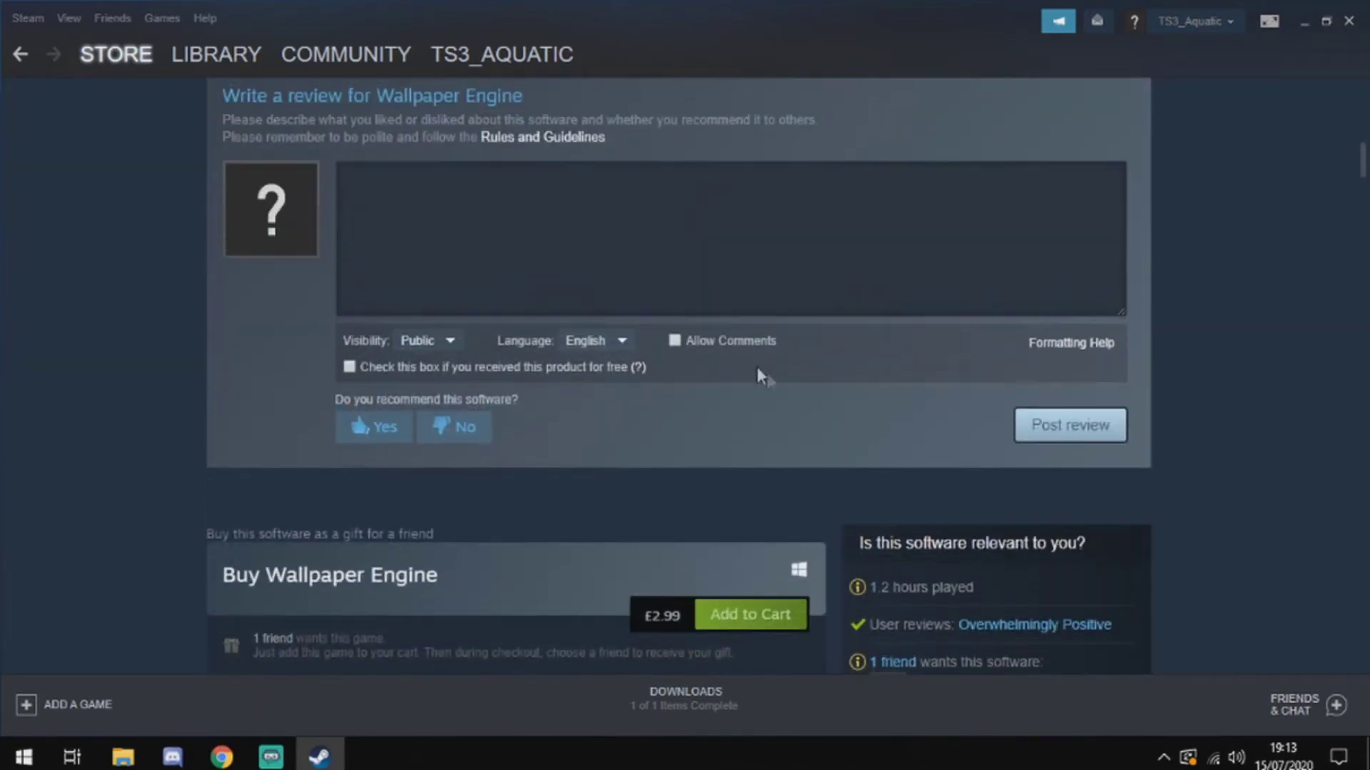
{"action": "scroll", "coordinate": [774, 379], "scroll_direction": "up", "scroll_amount": 6}
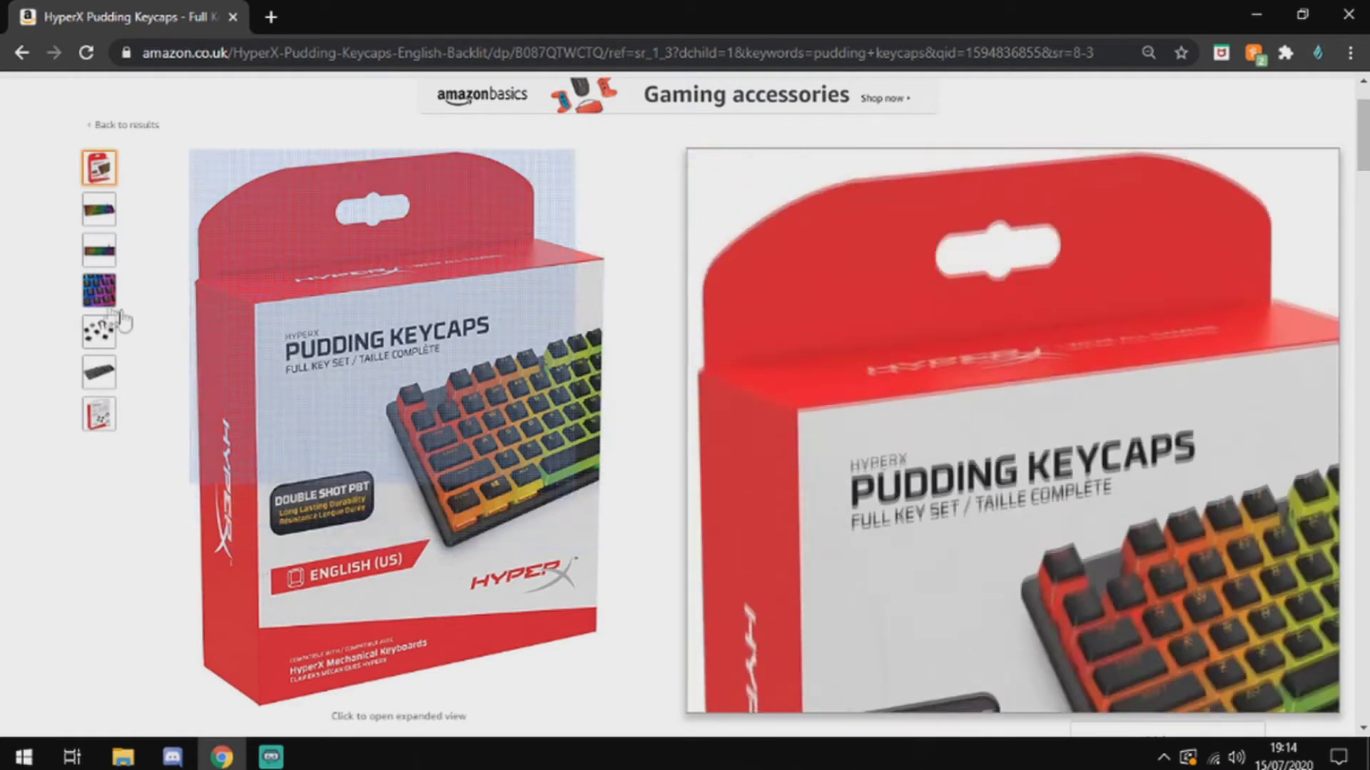
Preview the £24.99 HyperX Pudding Keycaps photos, ending on the rainbow-backlit full keyboard
{"action": "mouse_move", "coordinate": [101, 291]}
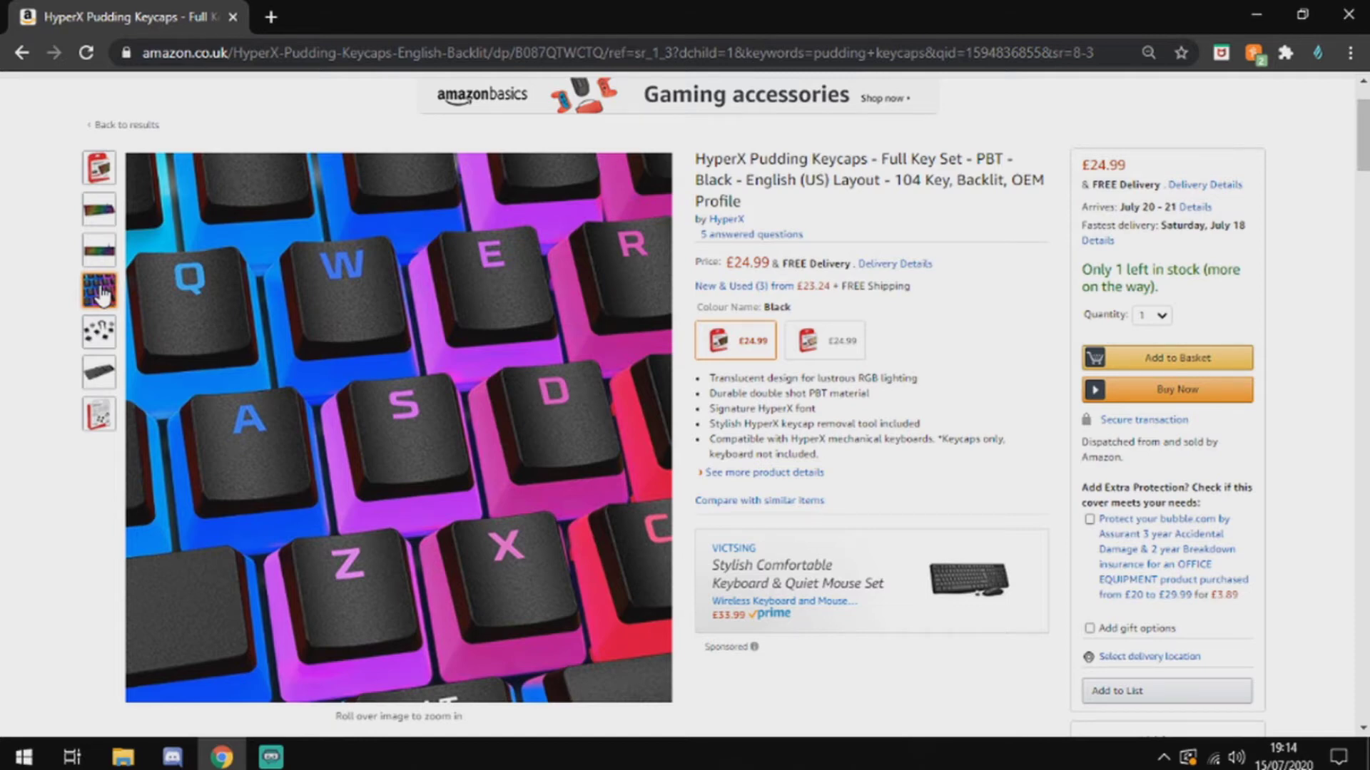
{"action": "mouse_move", "coordinate": [99, 249]}
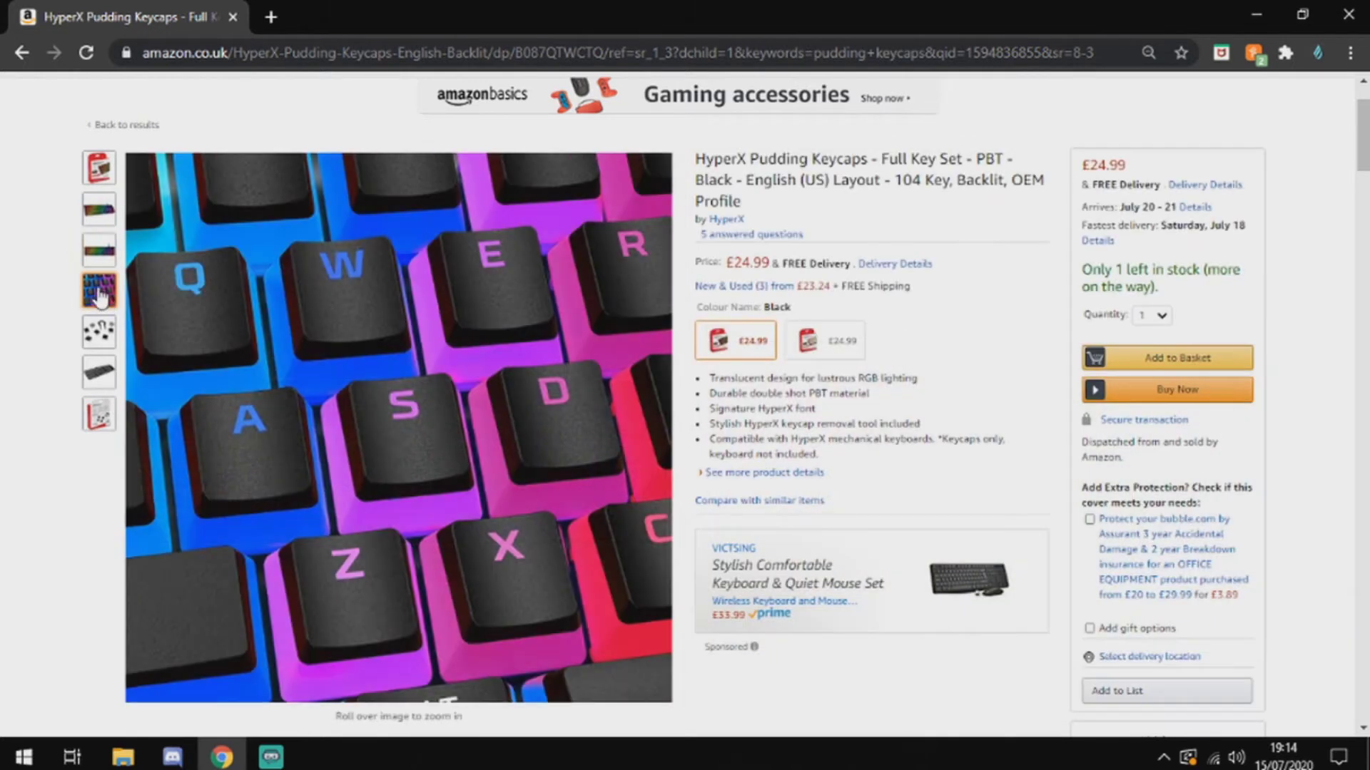
{"action": "mouse_move", "coordinate": [99, 332]}
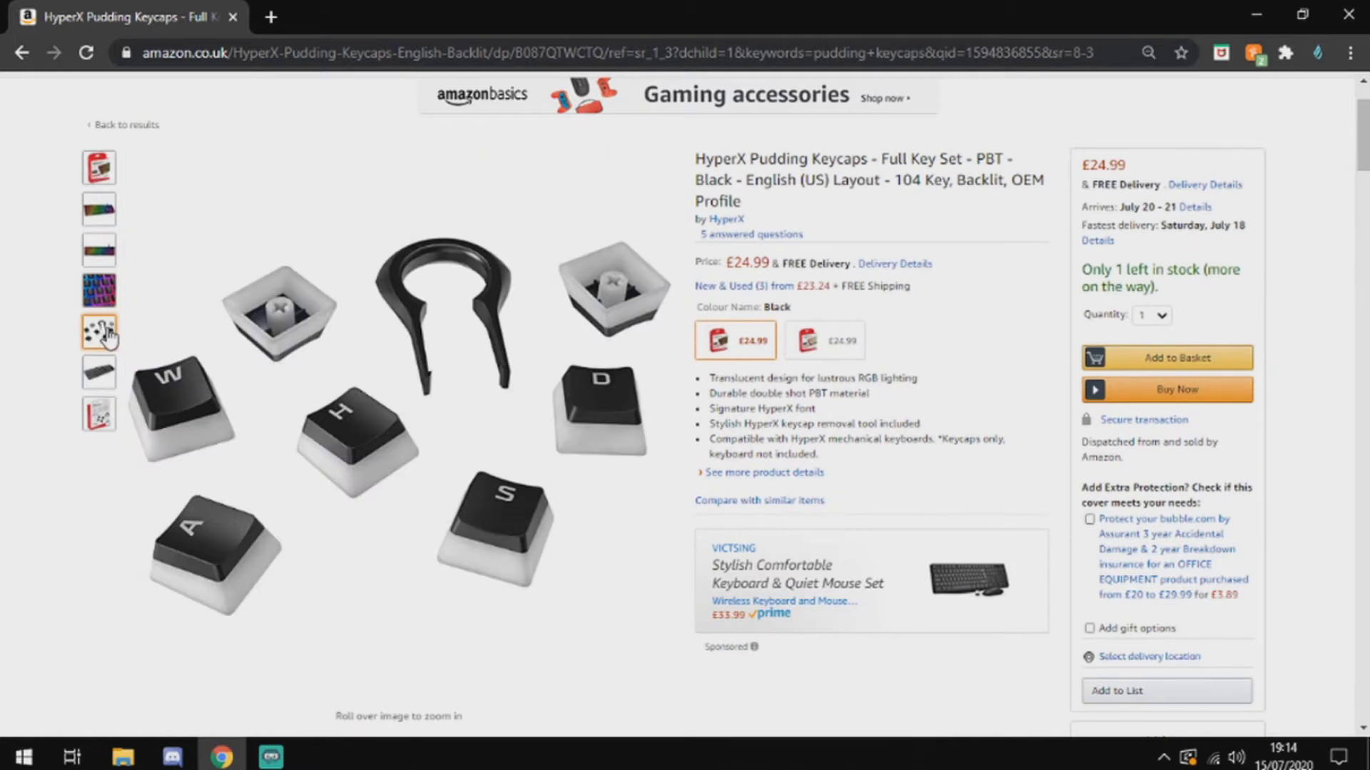
{"action": "mouse_move", "coordinate": [278, 332]}
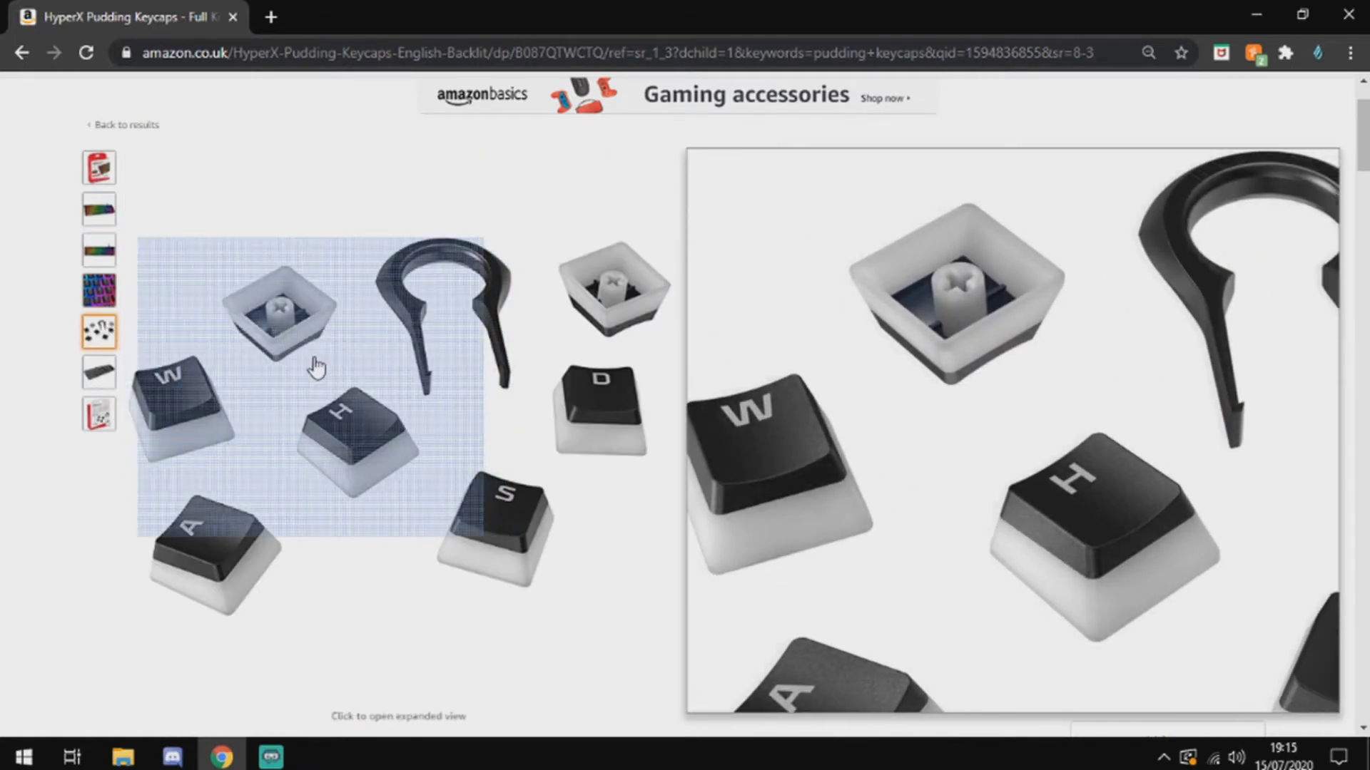
{"action": "mouse_move", "coordinate": [117, 425]}
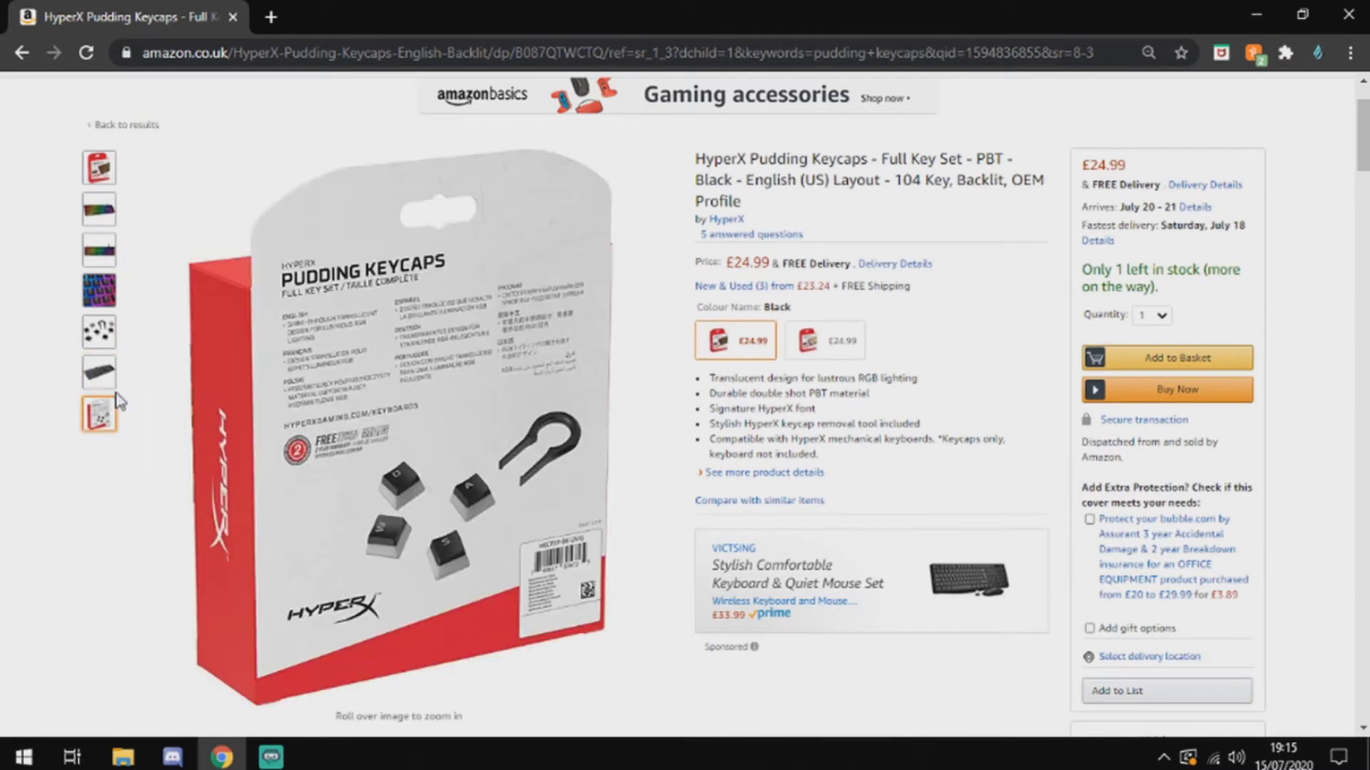
{"action": "mouse_move", "coordinate": [107, 377]}
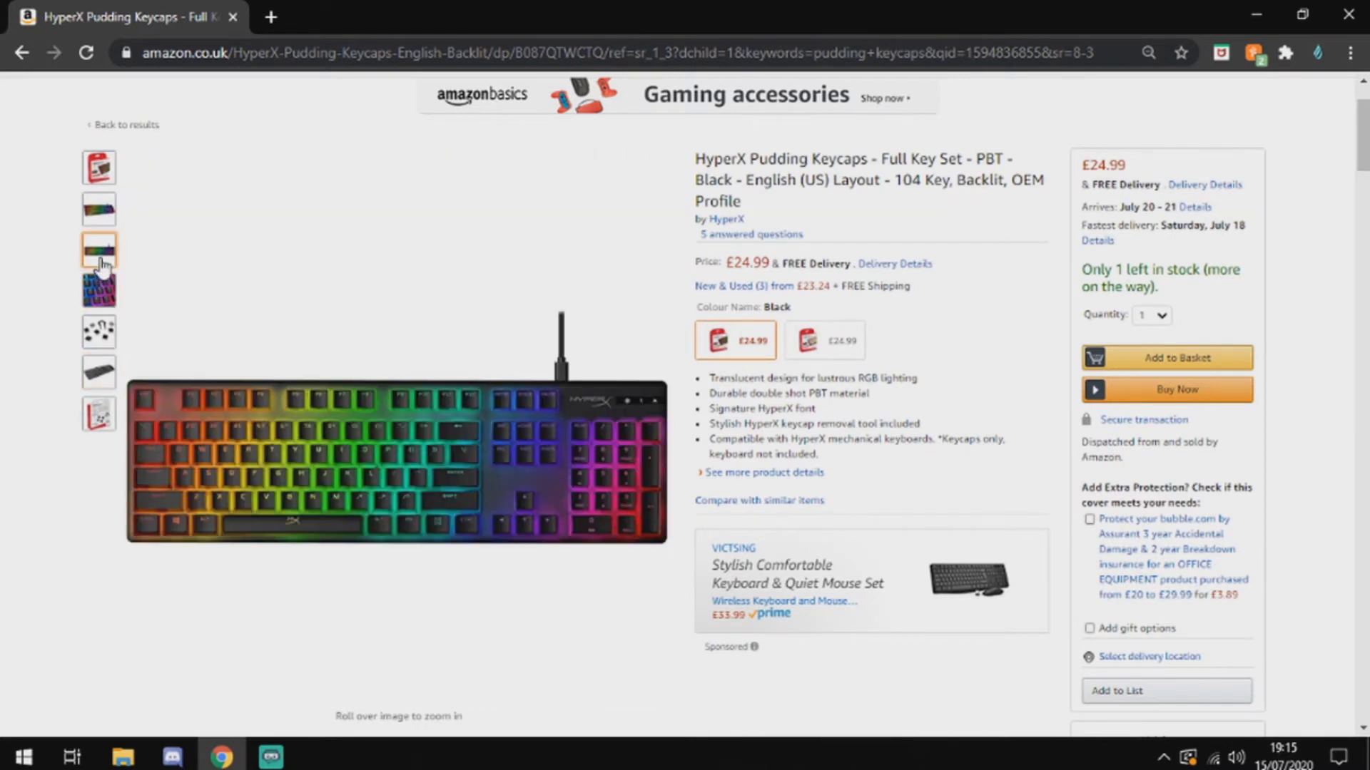
{"action": "mouse_move", "coordinate": [316, 350]}
{"action": "mouse_move", "coordinate": [321, 457]}
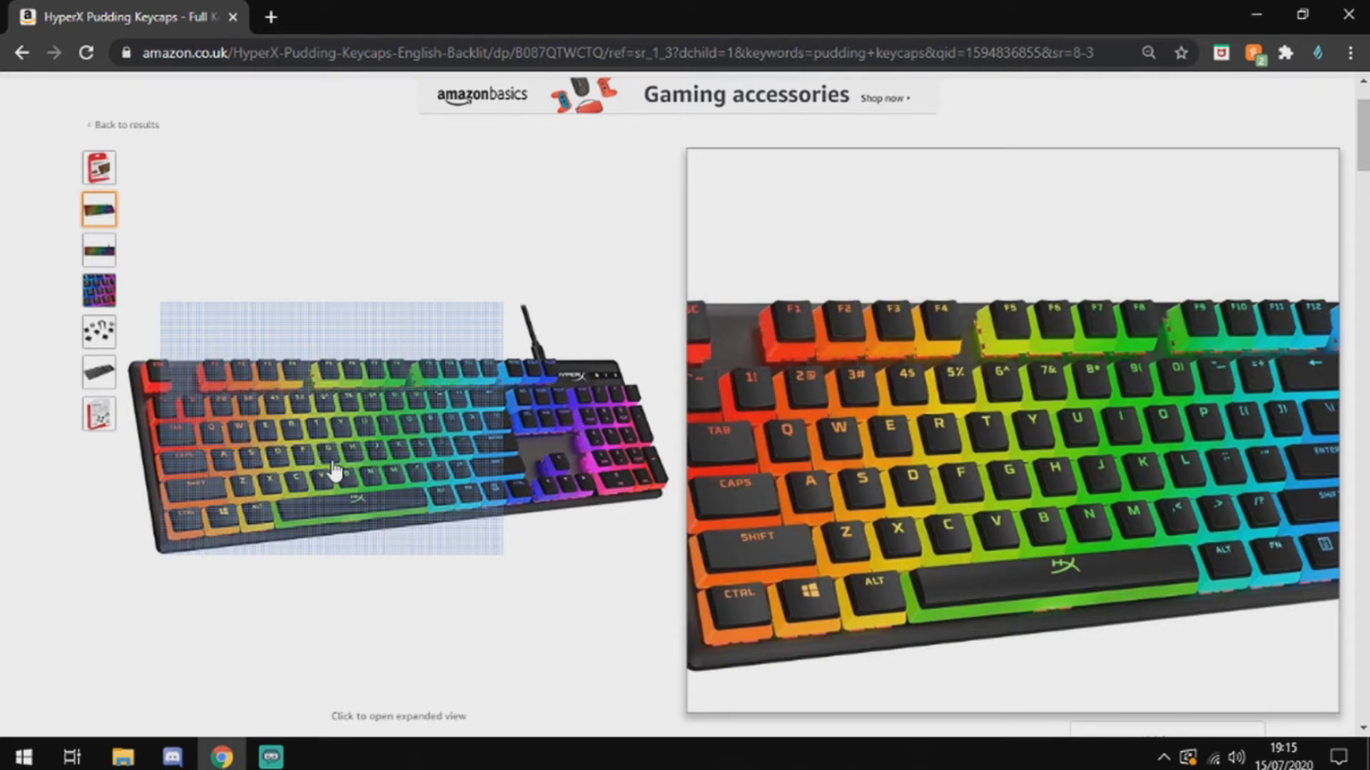
Go back from the keycaps listing to the pudding keycaps search results
{"action": "scroll", "coordinate": [846, 425], "scroll_direction": "down", "scroll_amount": 8}
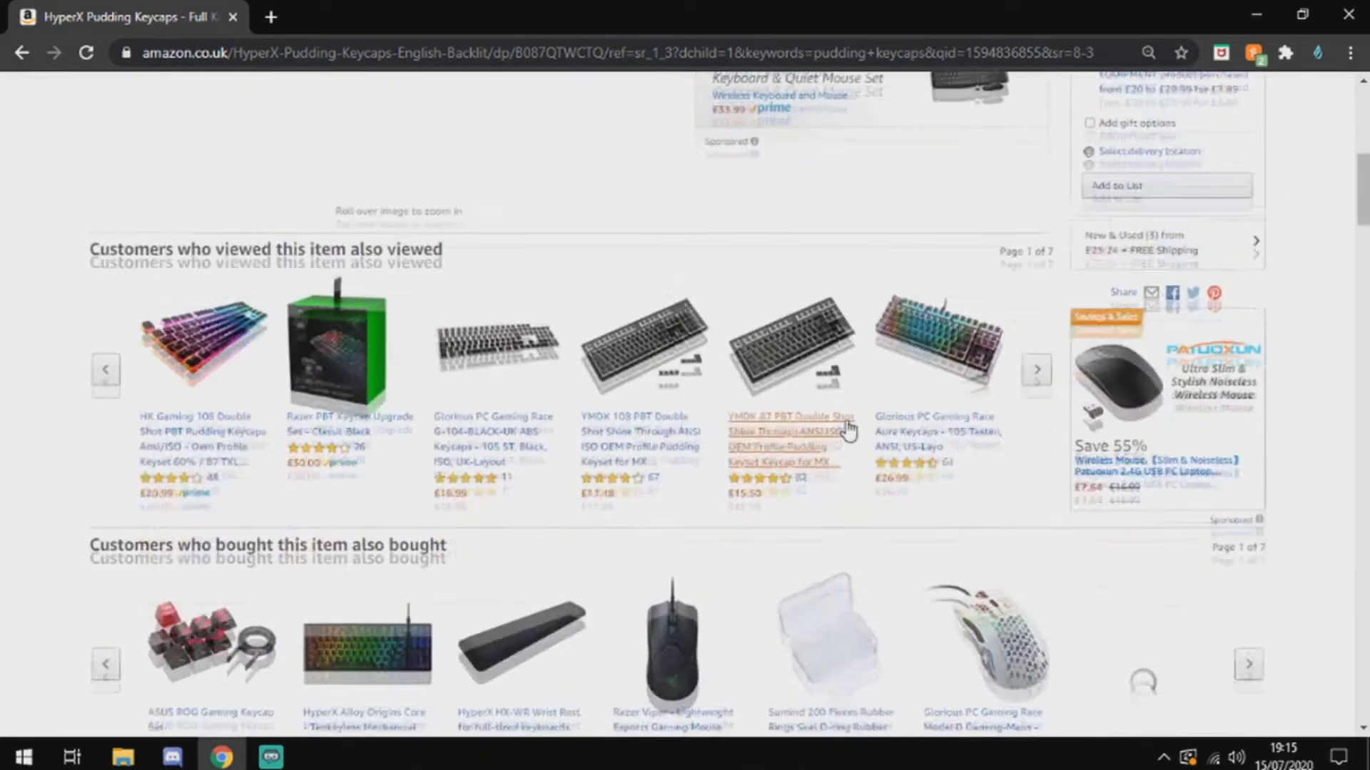
{"action": "scroll", "coordinate": [846, 431], "scroll_direction": "up", "scroll_amount": 1}
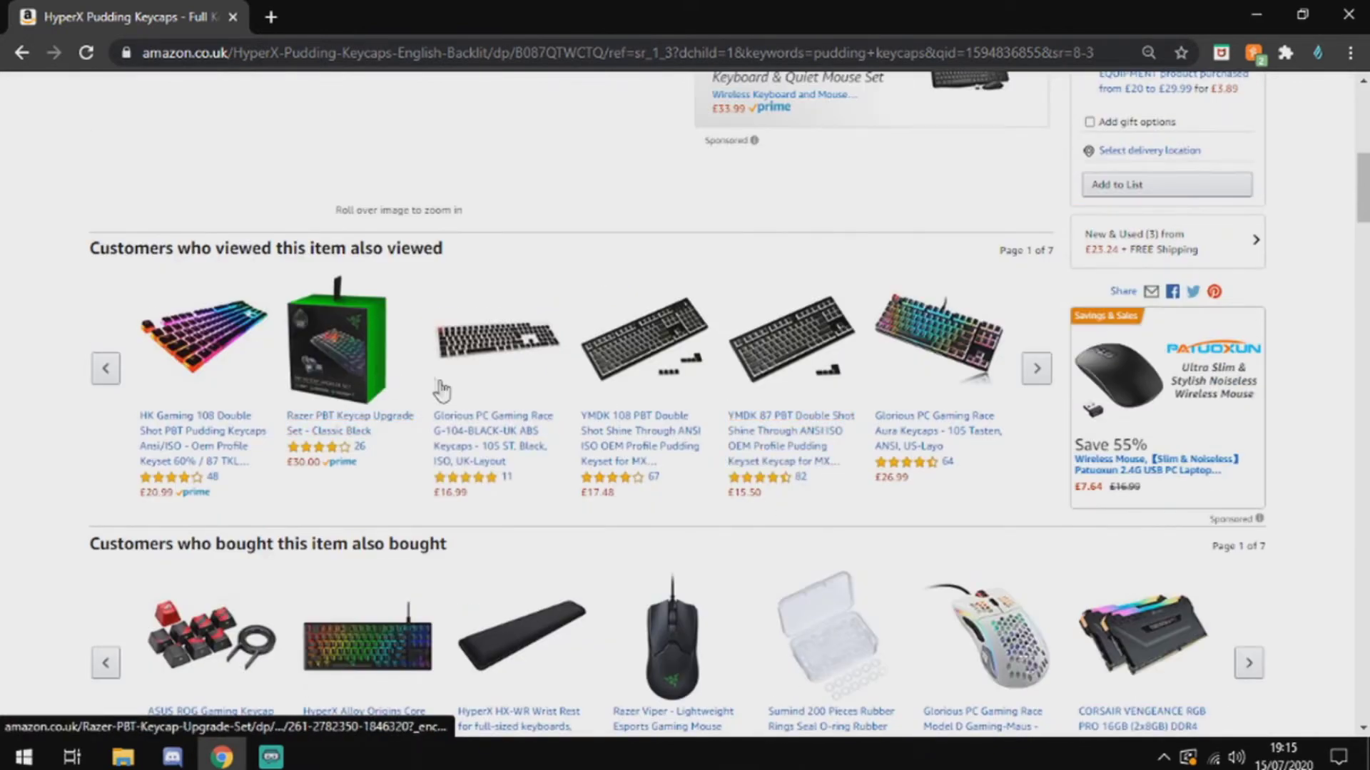
{"action": "scroll", "coordinate": [527, 405], "scroll_direction": "up", "scroll_amount": 5}
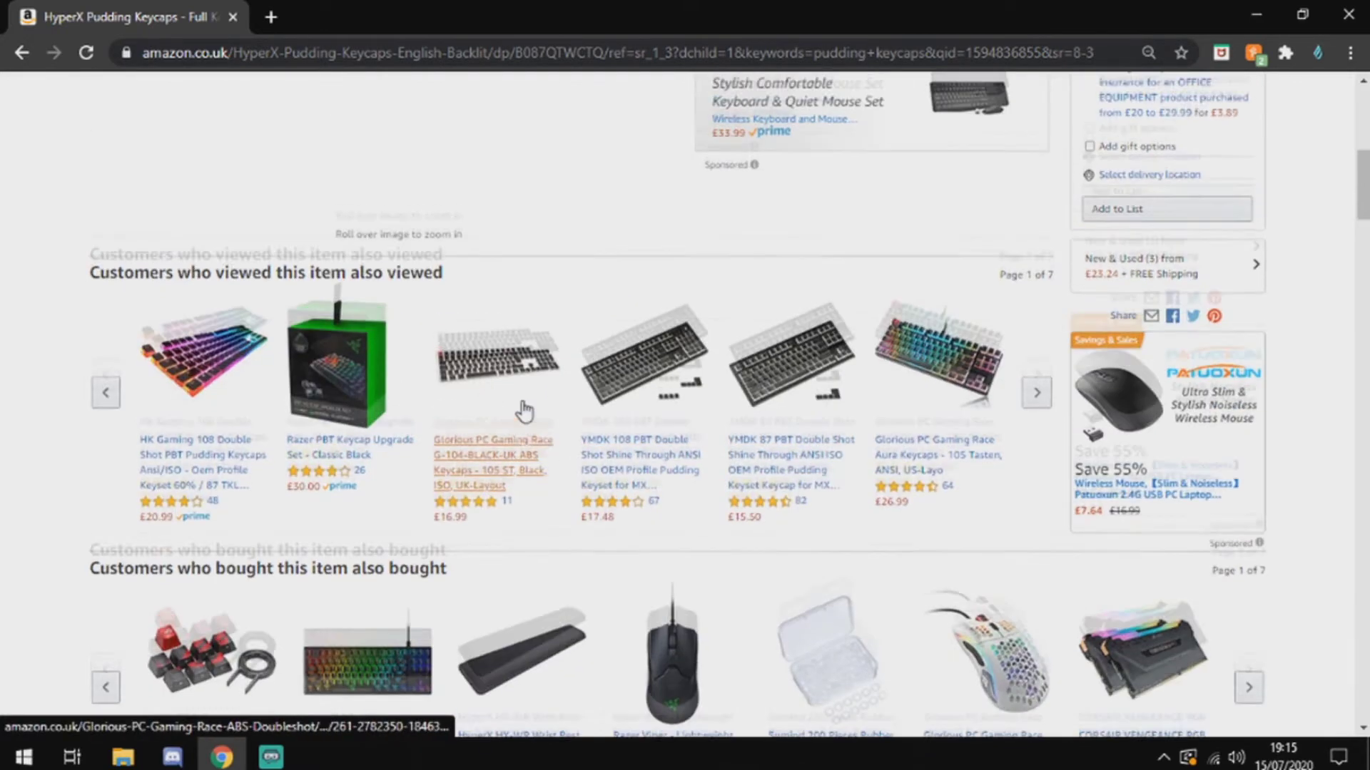
{"action": "key", "text": "alt+Left"}
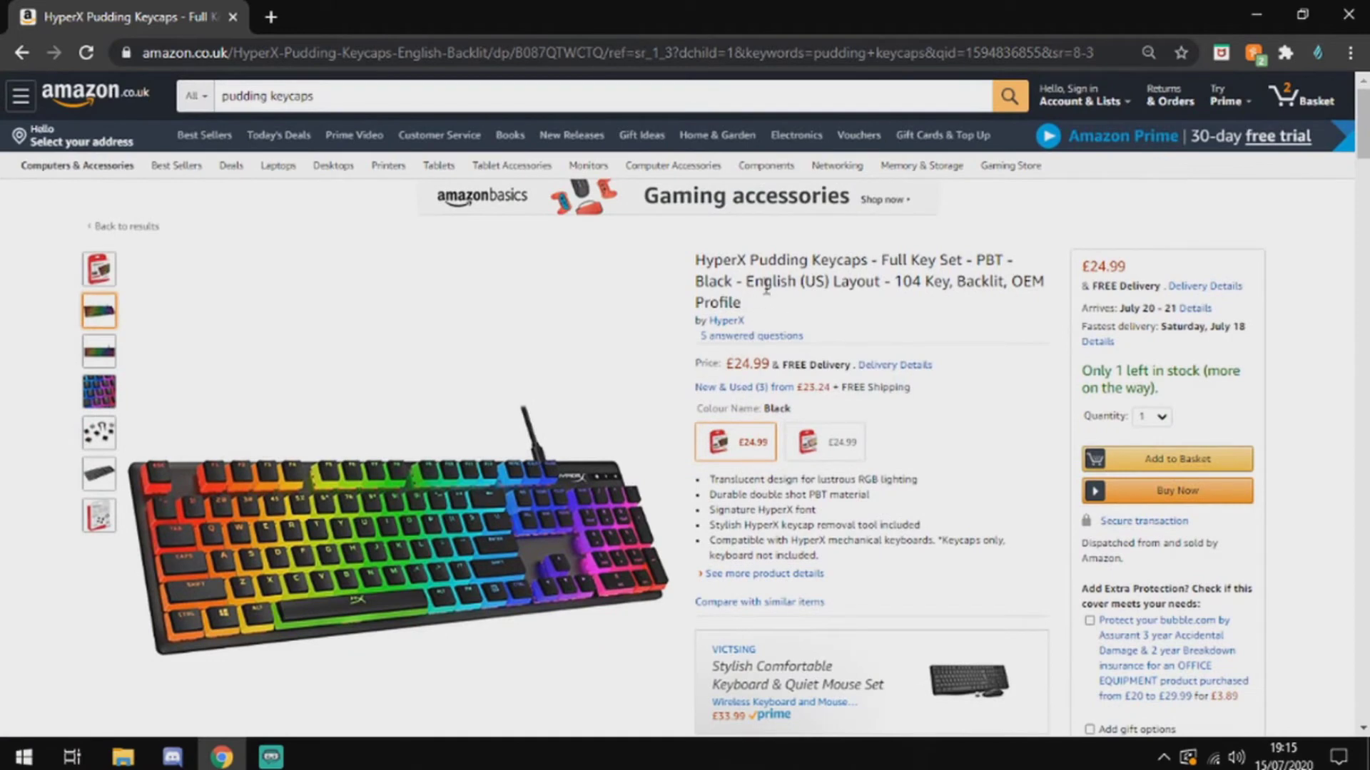
Scroll down through the pudding keycaps search results
{"action": "scroll", "coordinate": [667, 342], "scroll_direction": "down", "scroll_amount": 10}
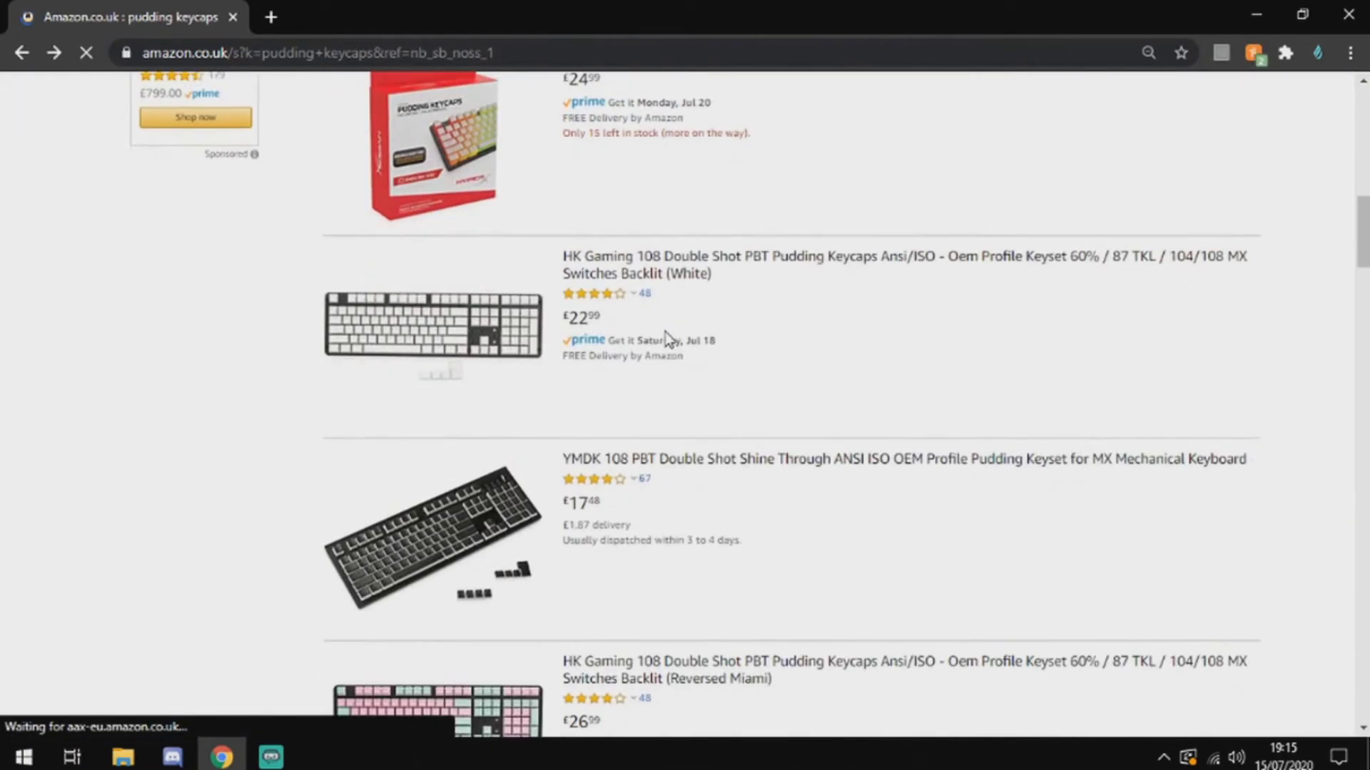
{"action": "scroll", "coordinate": [557, 399], "scroll_direction": "down", "scroll_amount": 4}
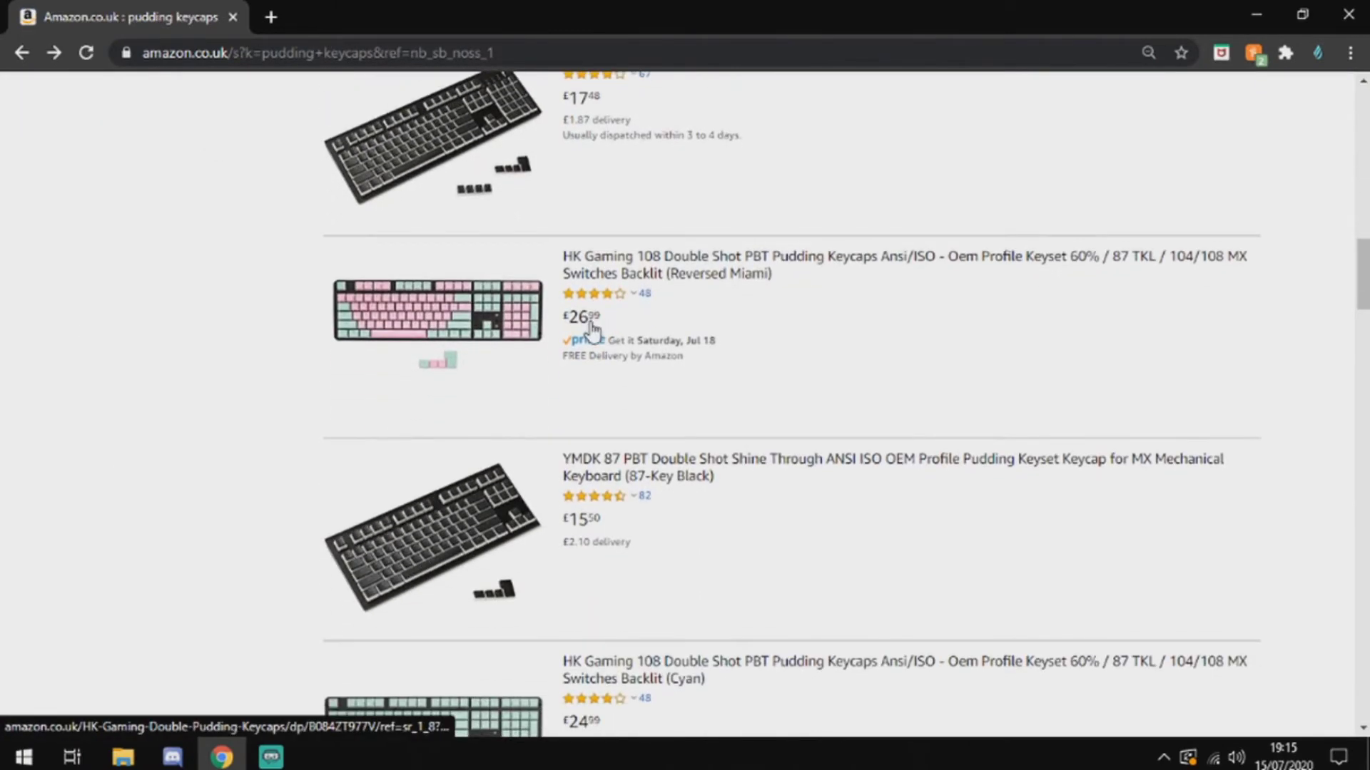
{"action": "scroll", "coordinate": [672, 373], "scroll_direction": "down", "scroll_amount": 9}
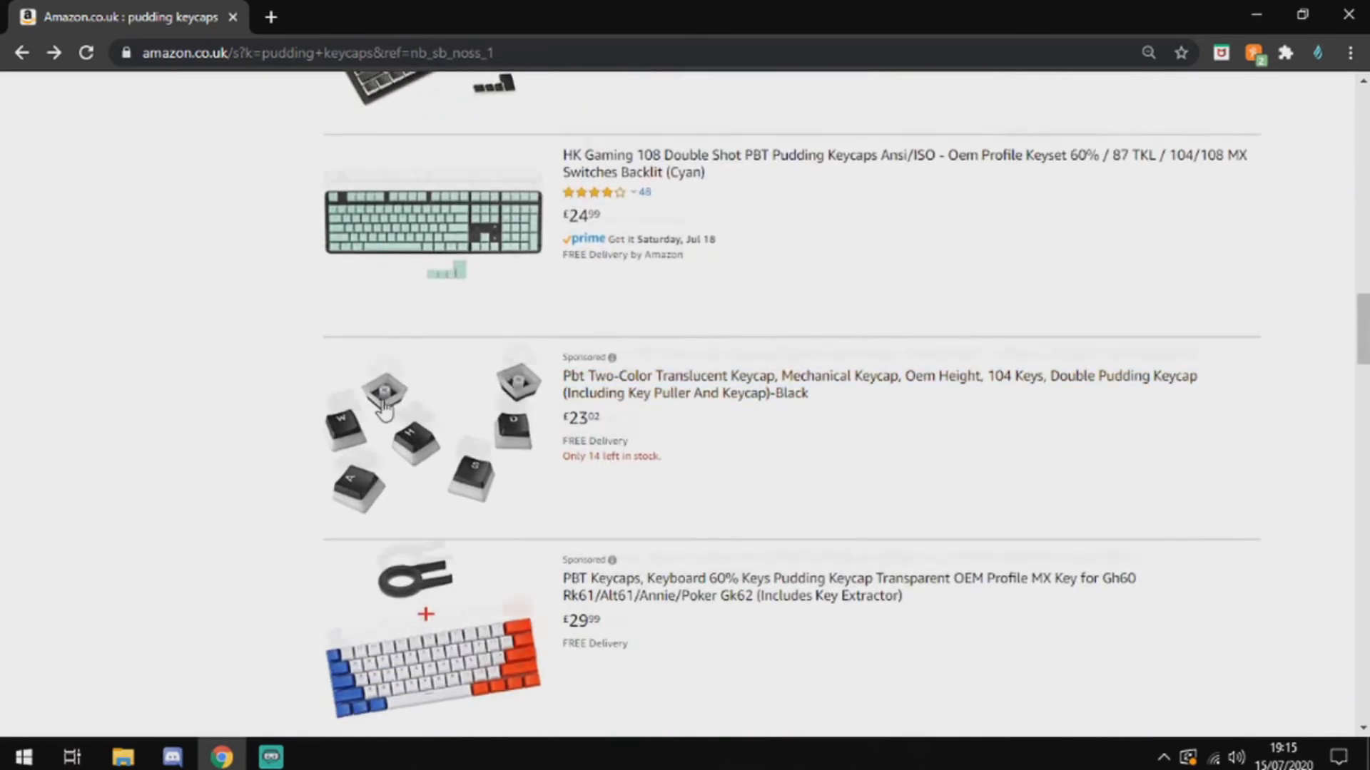
{"action": "scroll", "coordinate": [140, 368], "scroll_direction": "down", "scroll_amount": 9}
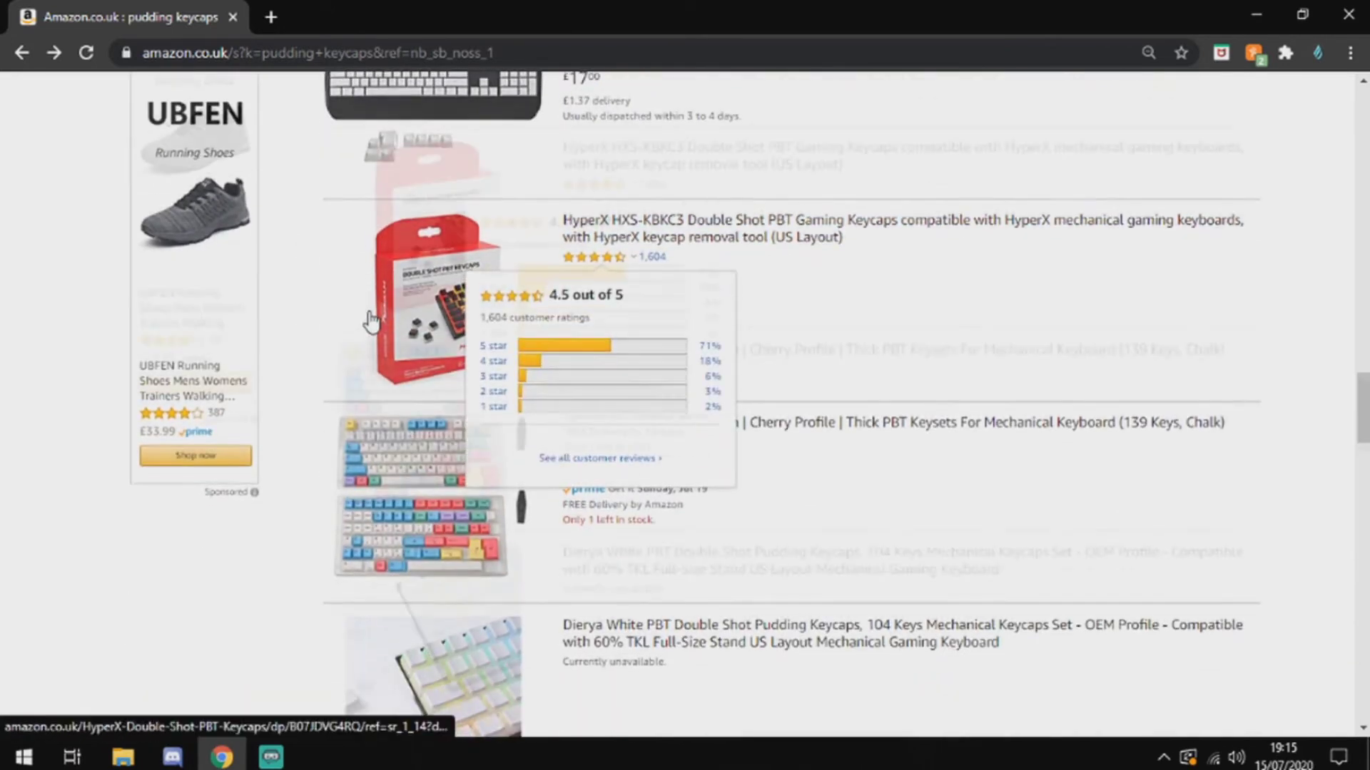
{"action": "scroll", "coordinate": [292, 312], "scroll_direction": "down", "scroll_amount": 5}
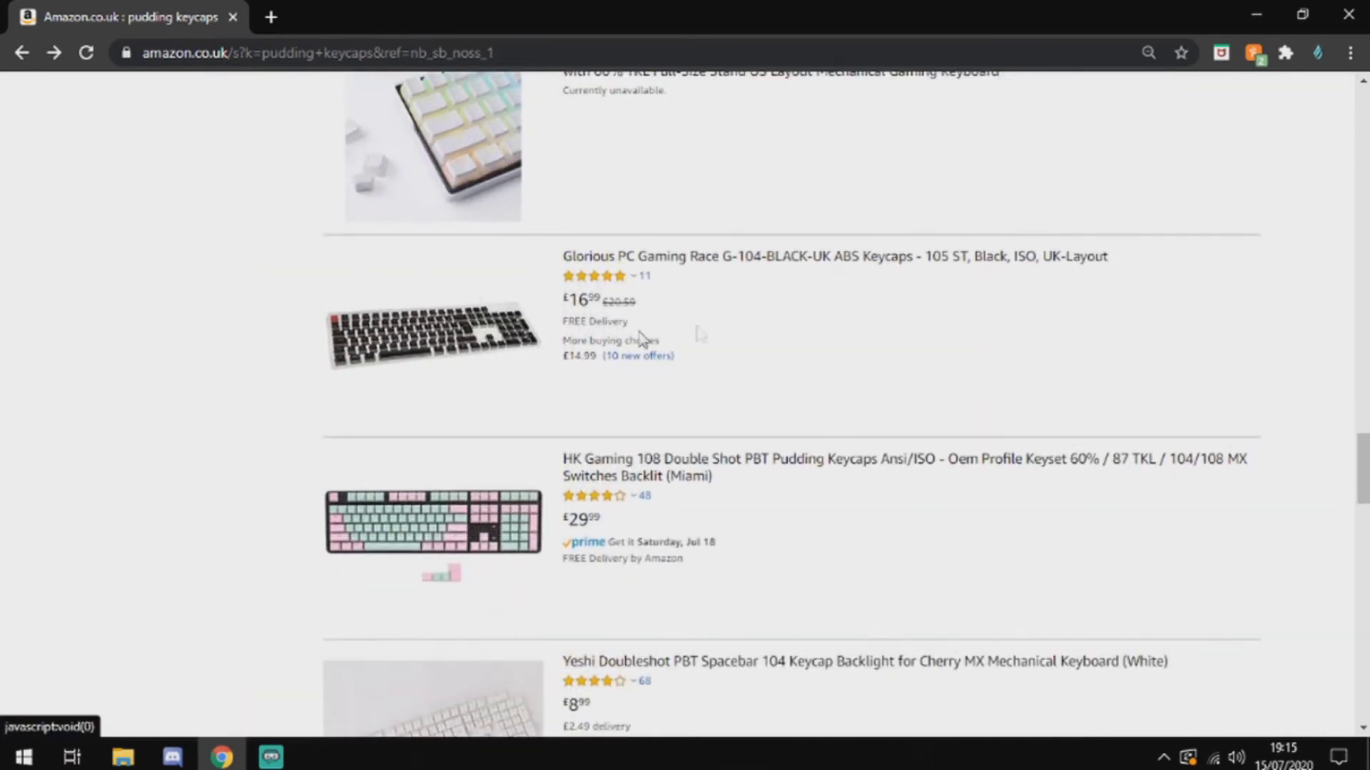
{"action": "scroll", "coordinate": [595, 342], "scroll_direction": "down", "scroll_amount": 3}
{"action": "scroll", "coordinate": [595, 342], "scroll_direction": "down", "scroll_amount": 1}
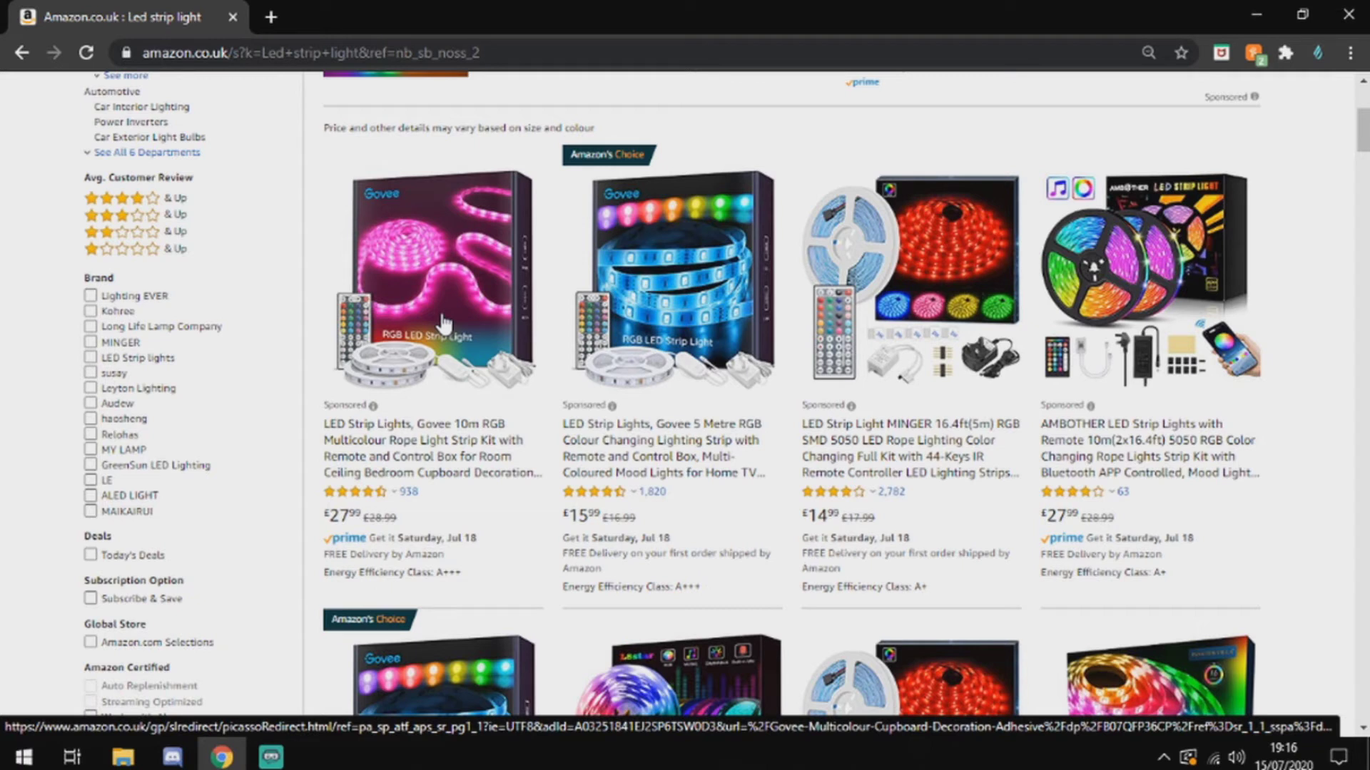
{"action": "scroll", "coordinate": [443, 322], "scroll_direction": "down", "scroll_amount": 5}
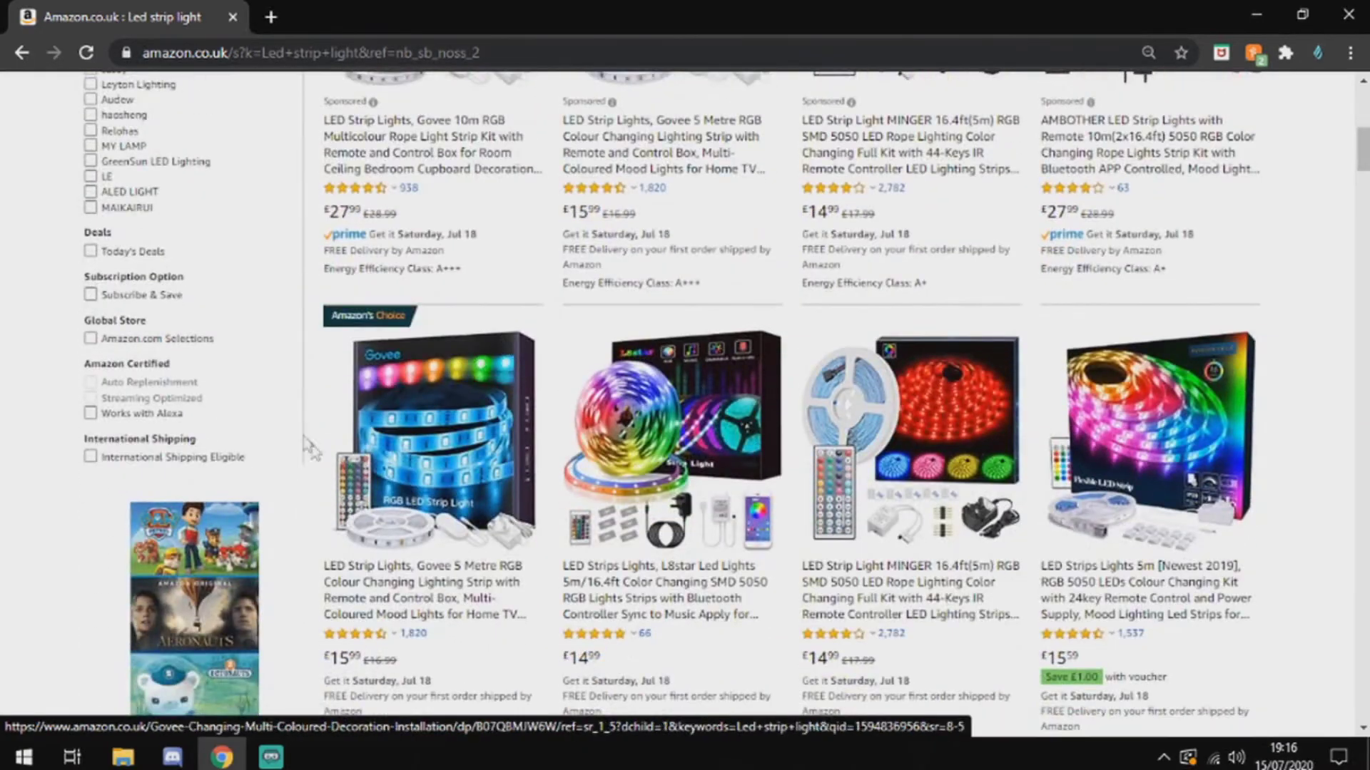
{"action": "scroll", "coordinate": [374, 361], "scroll_direction": "down", "scroll_amount": 6}
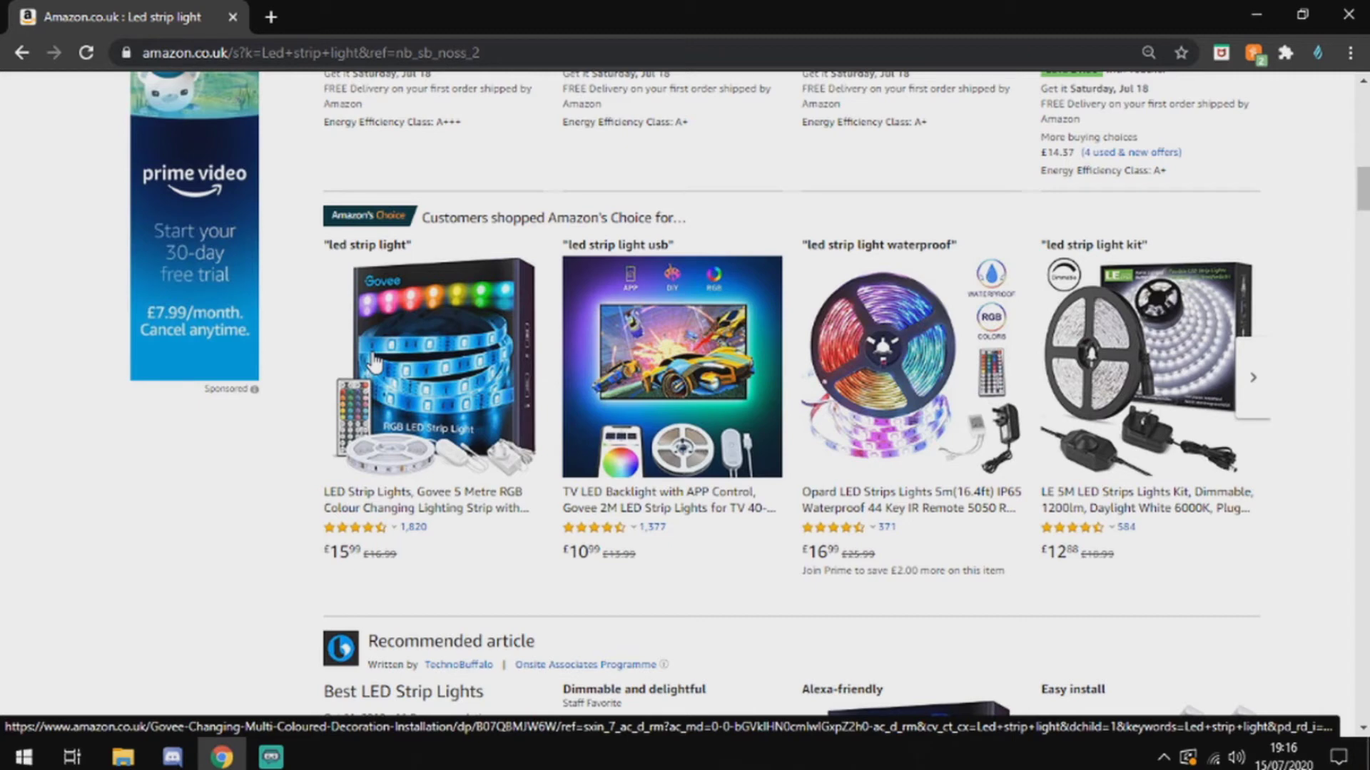
{"action": "scroll", "coordinate": [373, 364], "scroll_direction": "down", "scroll_amount": 15}
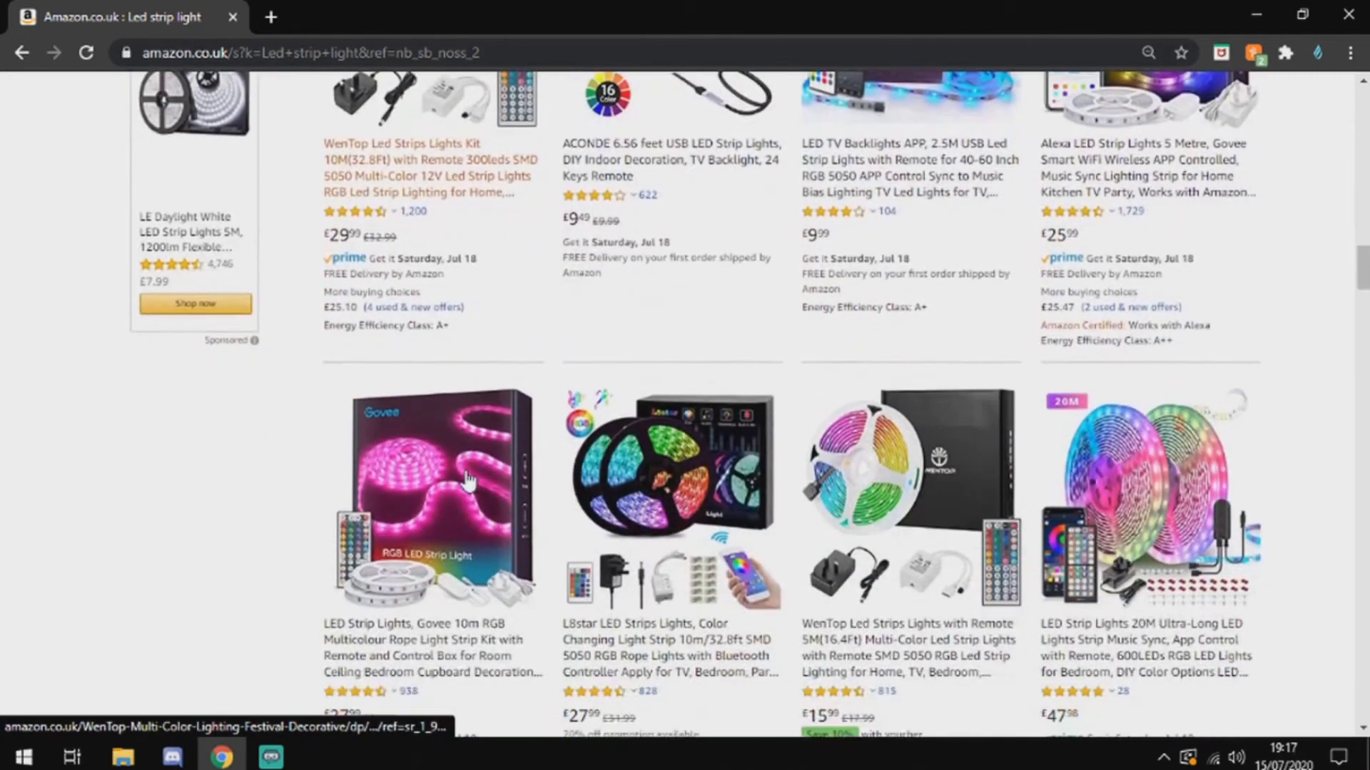
{"action": "scroll", "coordinate": [467, 482], "scroll_direction": "down", "scroll_amount": 9}
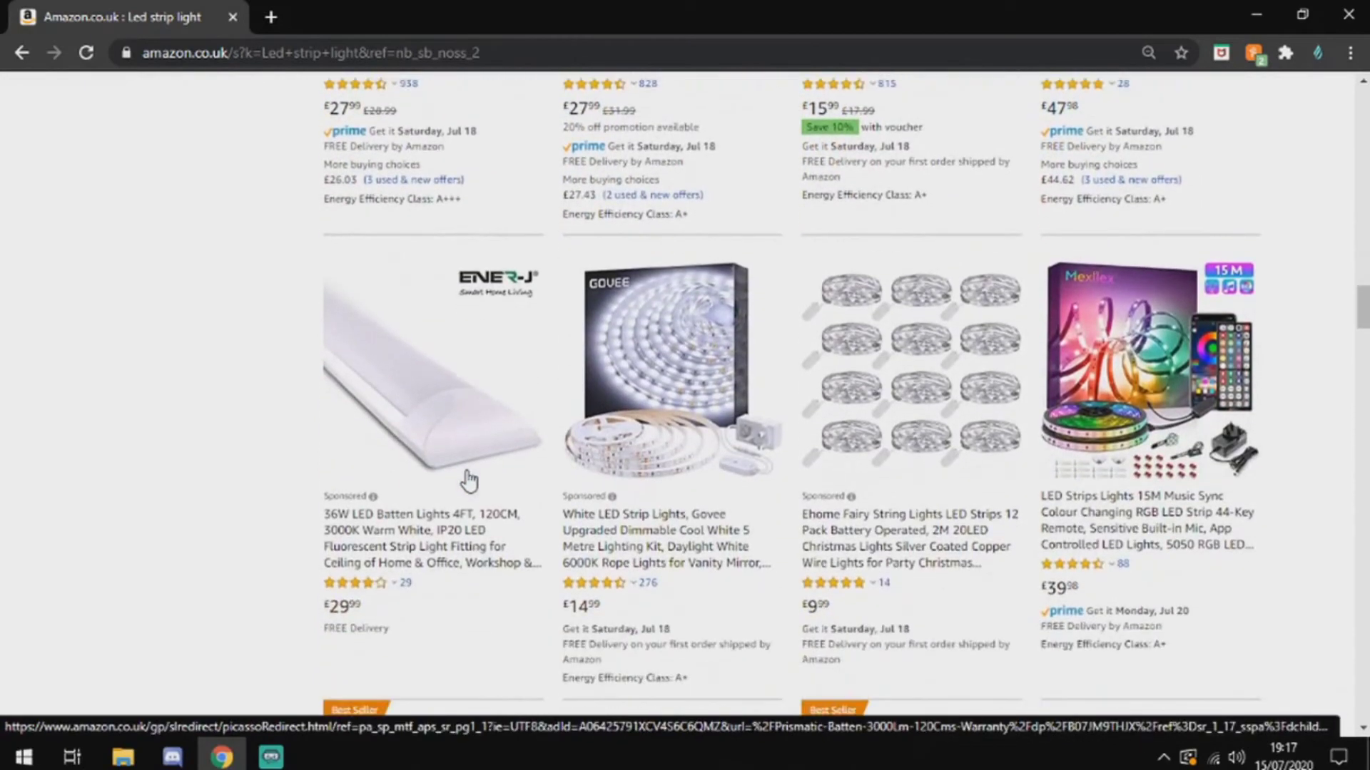
{"action": "scroll", "coordinate": [476, 479], "scroll_direction": "down", "scroll_amount": 5}
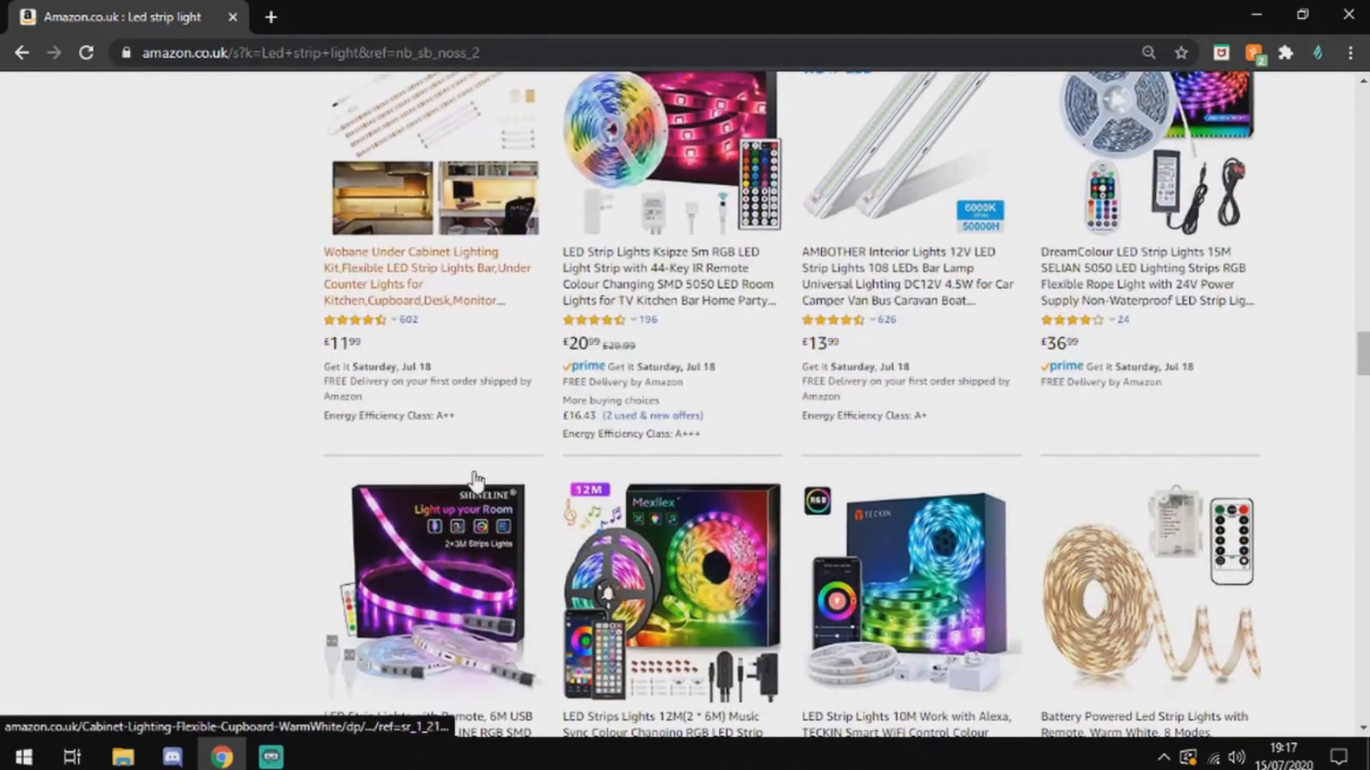
{"action": "scroll", "coordinate": [529, 621], "scroll_direction": "up", "scroll_amount": 7}
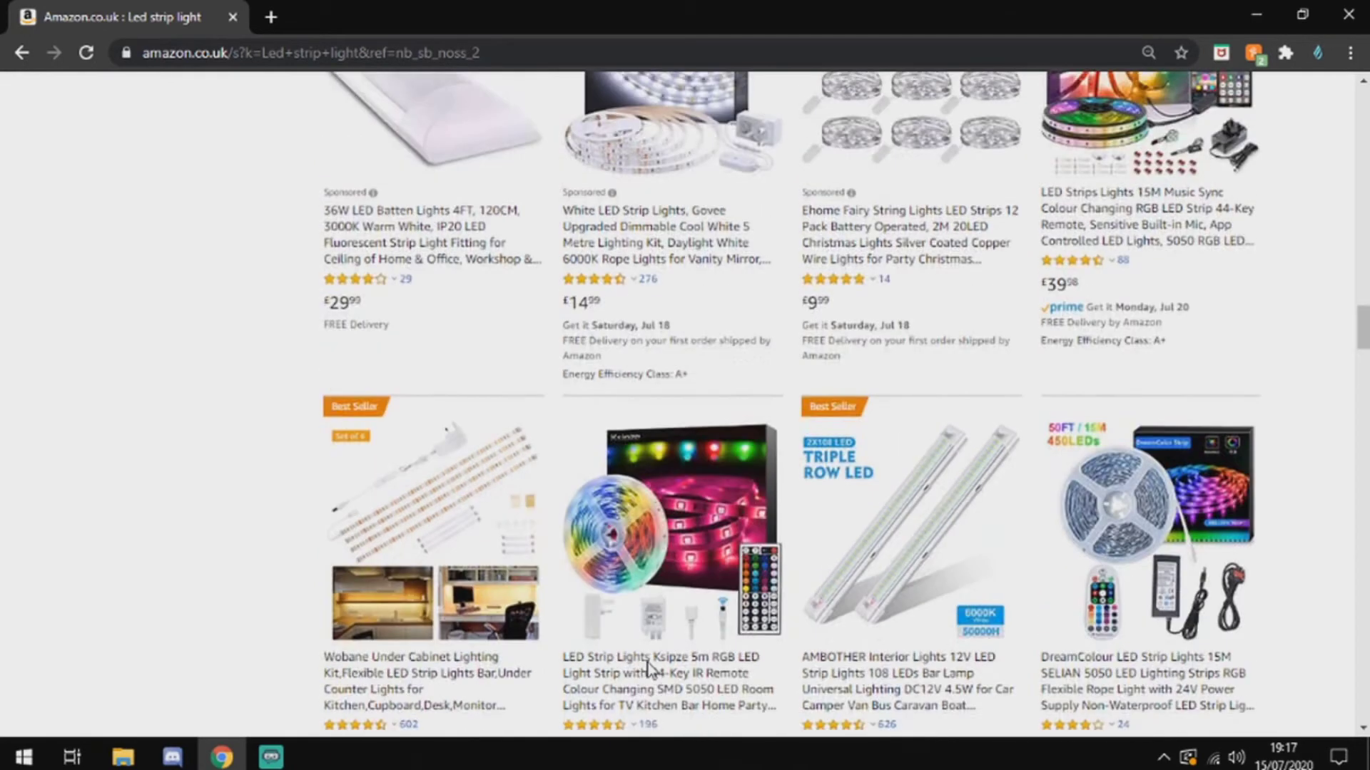
{"action": "scroll", "coordinate": [648, 669], "scroll_direction": "up", "scroll_amount": 7}
{"action": "scroll", "coordinate": [651, 672], "scroll_direction": "down", "scroll_amount": 2}
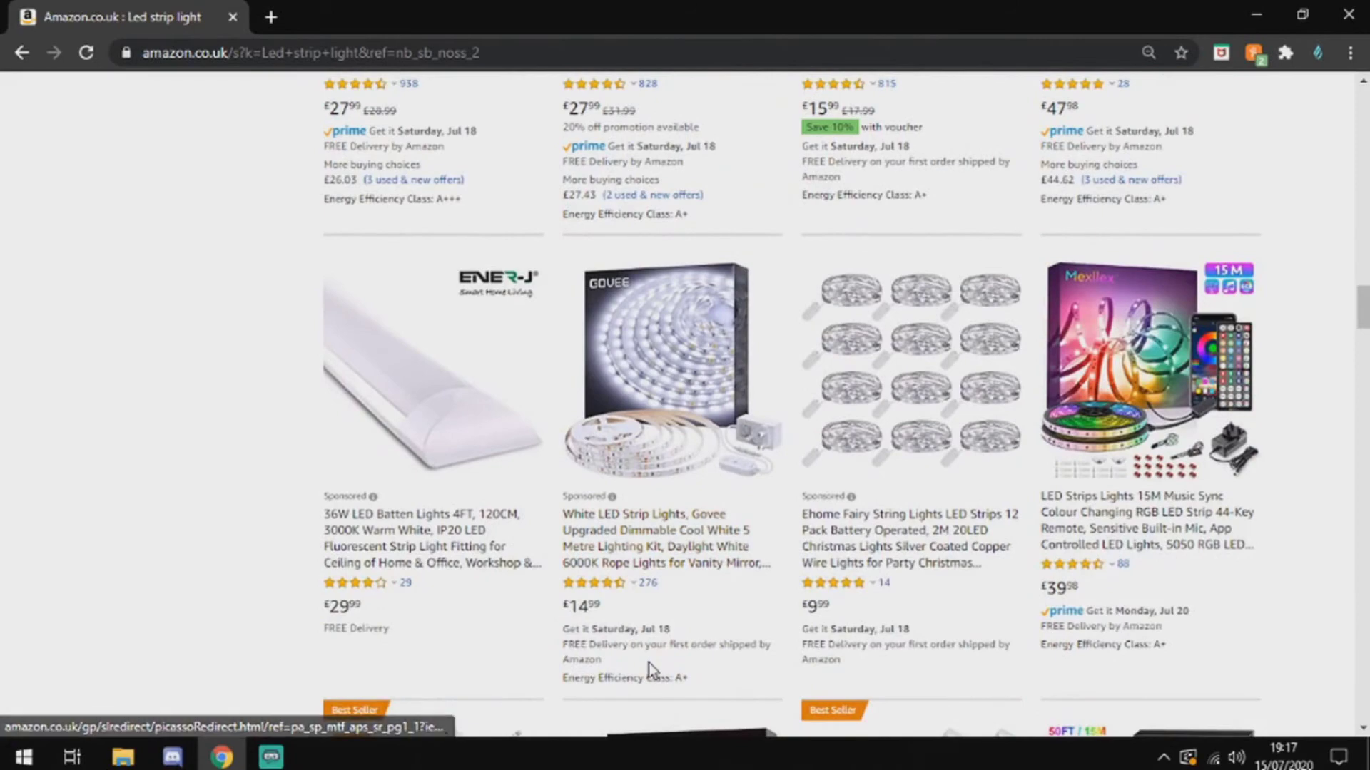
{"action": "scroll", "coordinate": [650, 671], "scroll_direction": "up", "scroll_amount": 7}
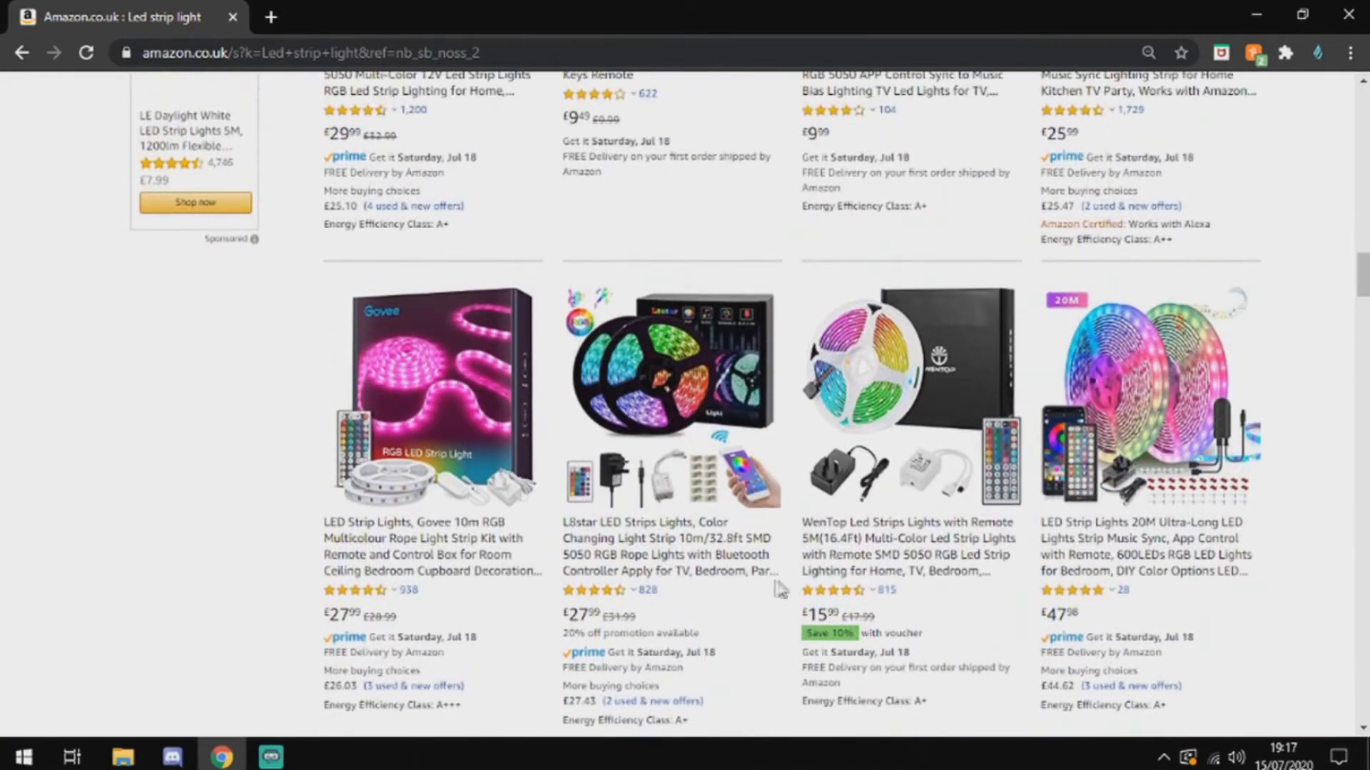
{"action": "scroll", "coordinate": [649, 662], "scroll_direction": "up", "scroll_amount": 6}
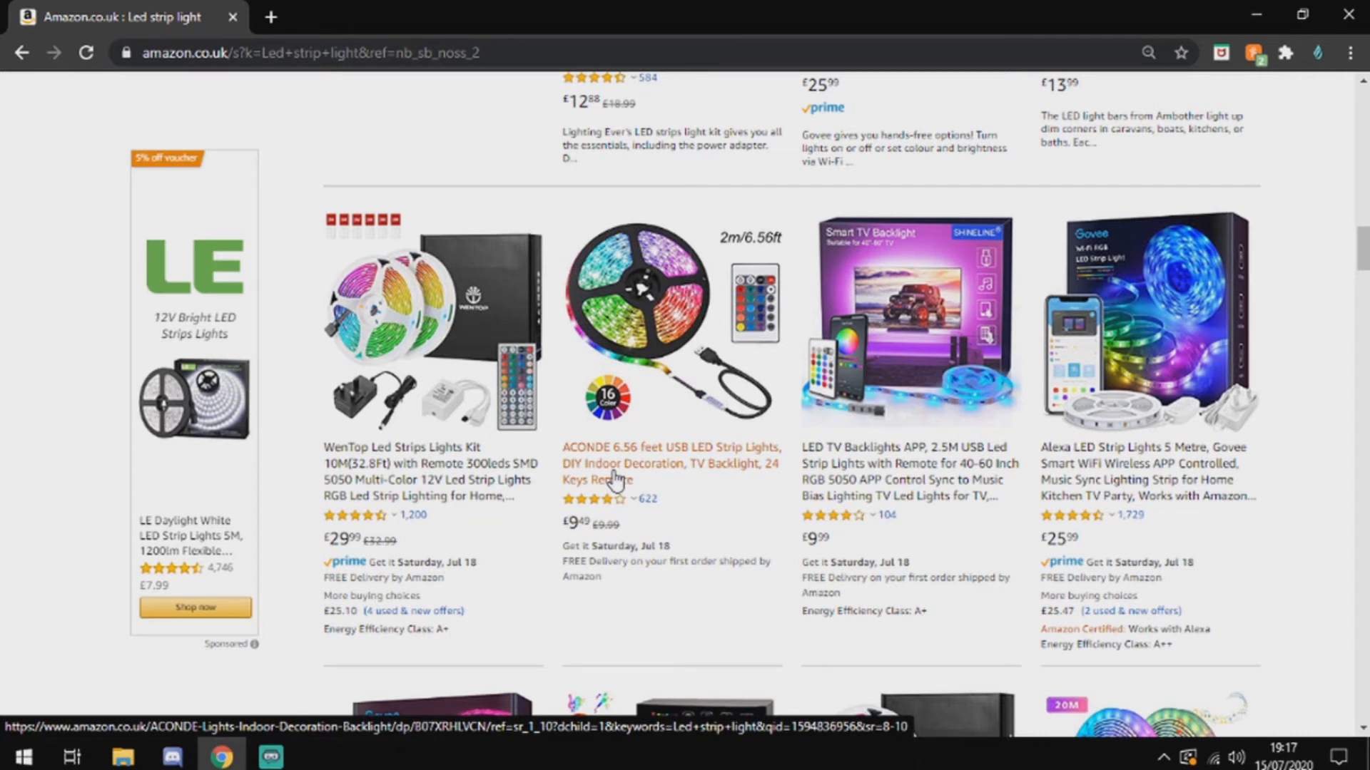
Scroll back up to the Opard product's star rating, then minimize Chrome to show the desktop
{"action": "scroll", "coordinate": [602, 476], "scroll_direction": "up", "scroll_amount": 3}
{"action": "scroll", "coordinate": [580, 473], "scroll_direction": "up", "scroll_amount": 8}
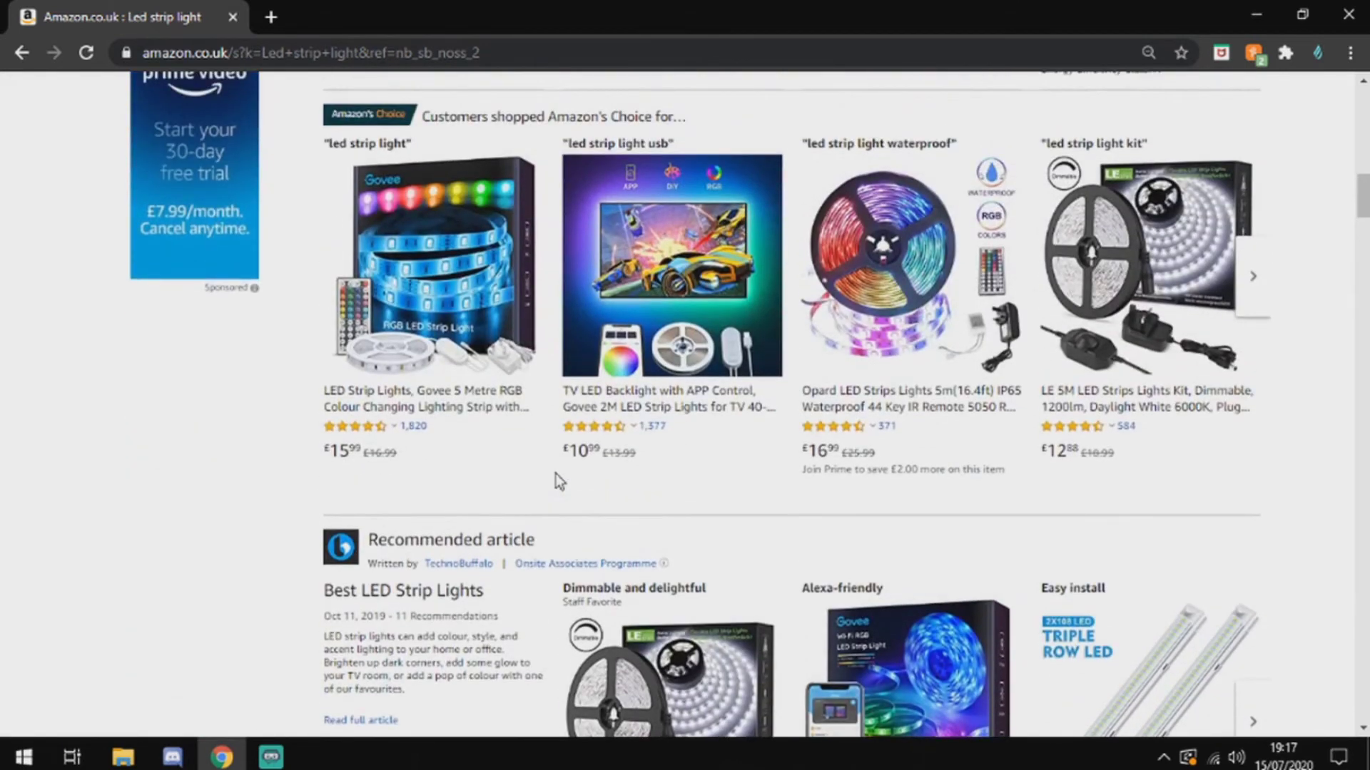
{"action": "scroll", "coordinate": [555, 479], "scroll_direction": "up", "scroll_amount": 1}
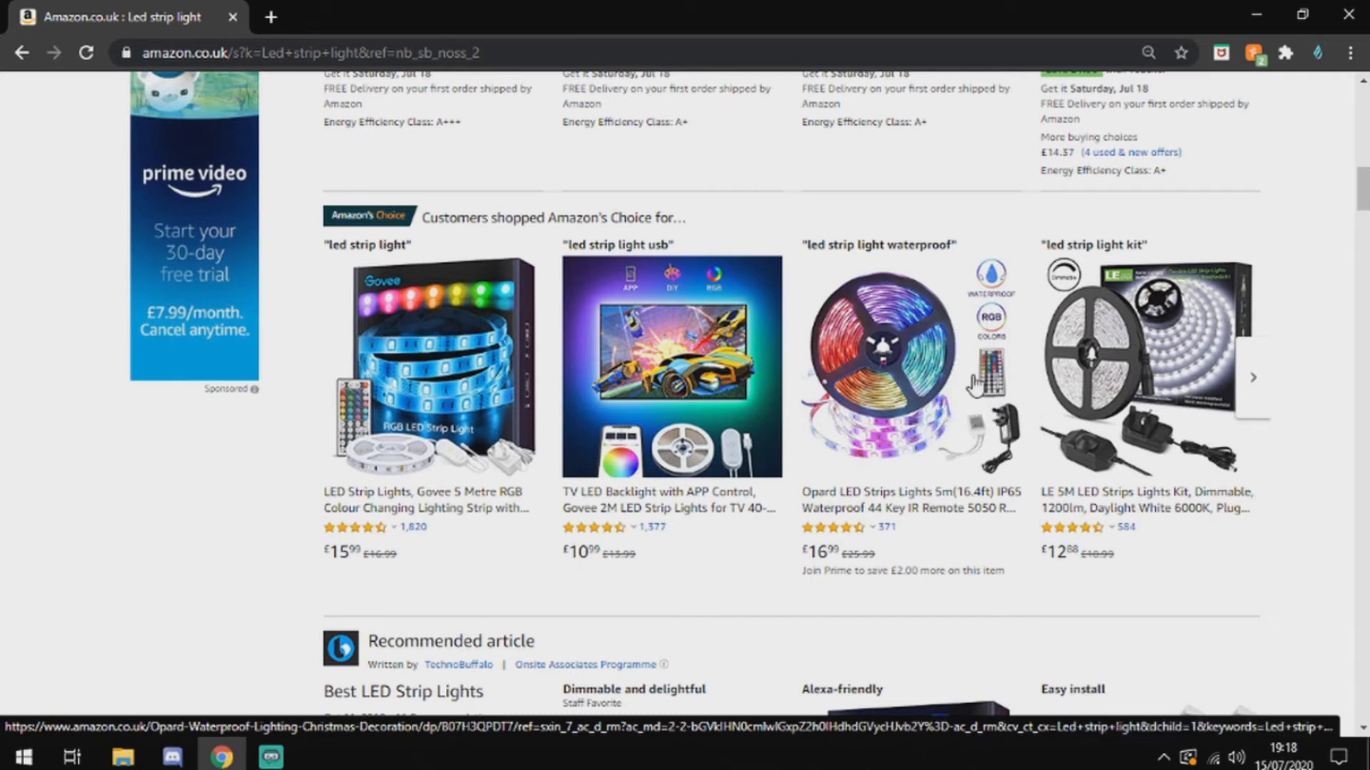
{"action": "mouse_move", "coordinate": [866, 534]}
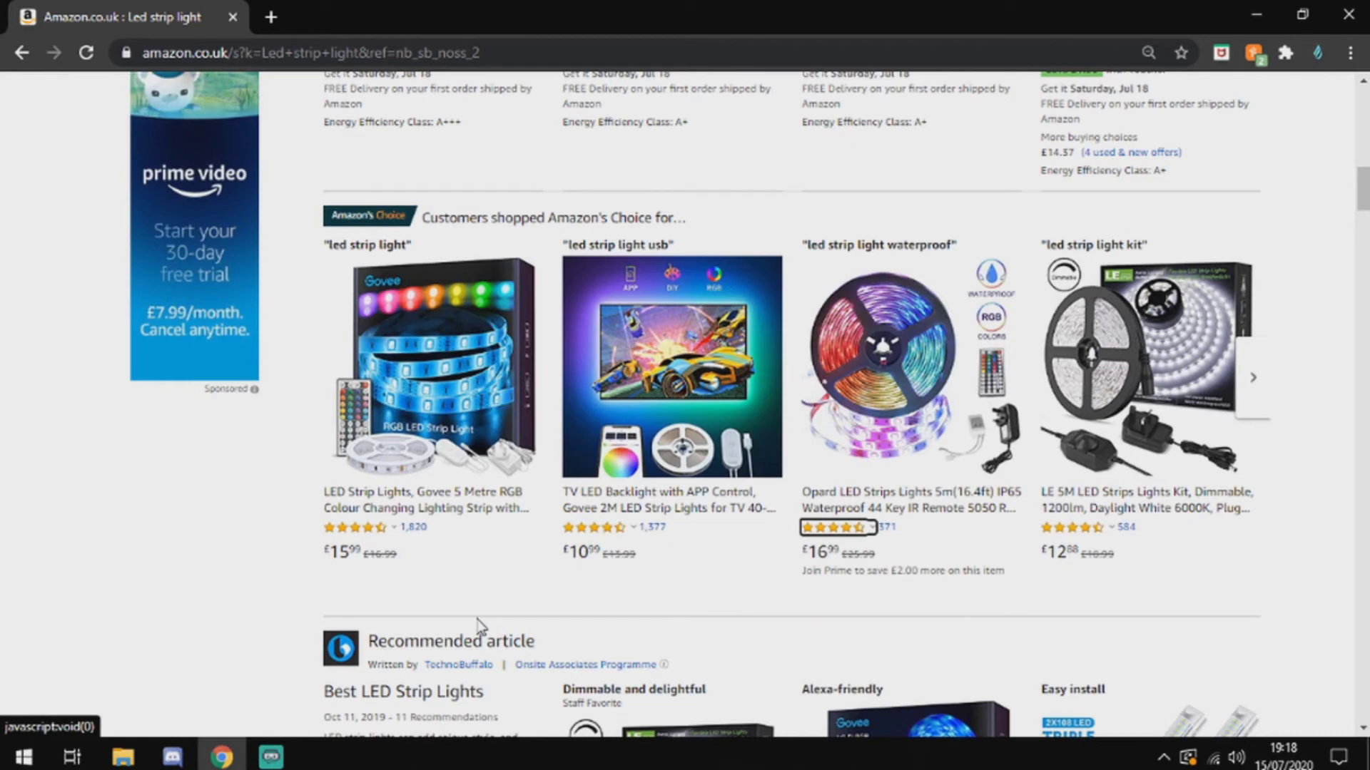
{"action": "key", "text": "super+d"}
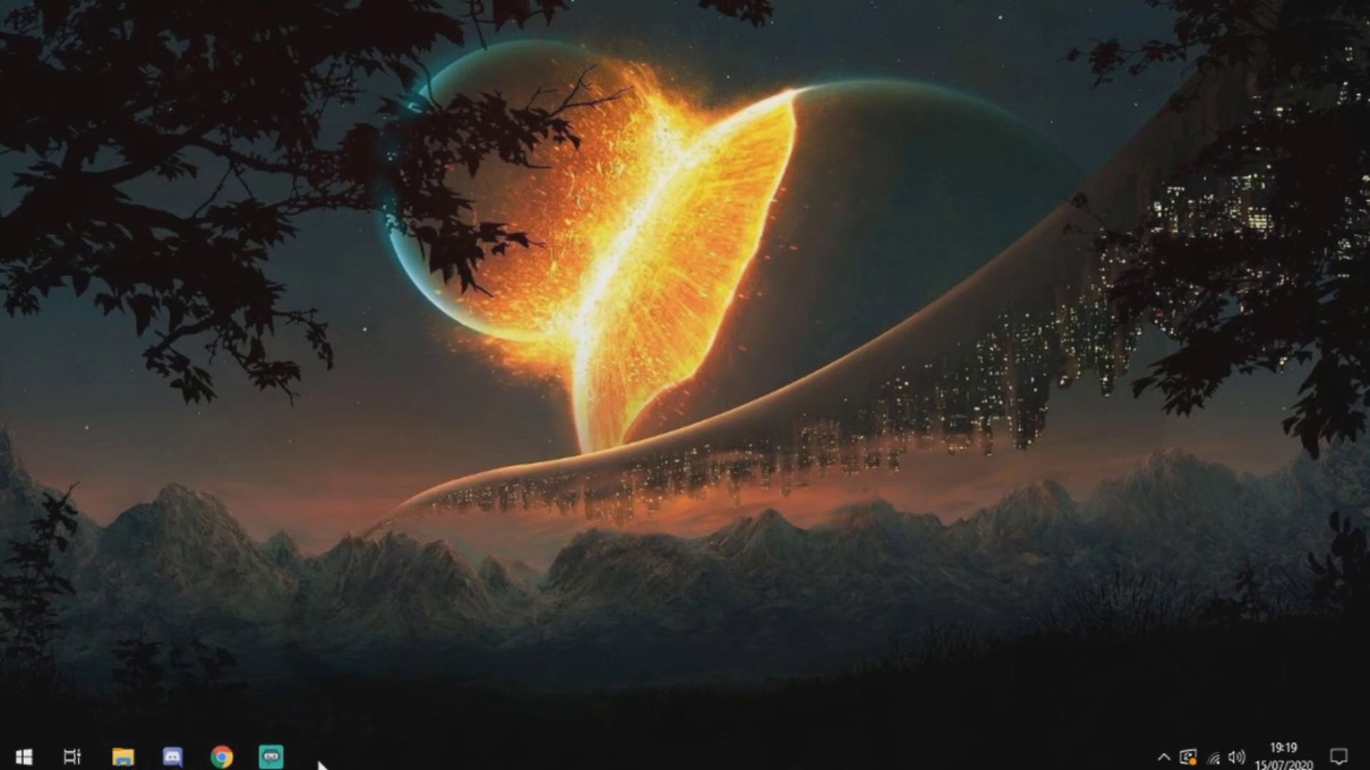
Add the Links toolbar to the taskbar and drag it left beside Task View to centre the icons
{"action": "mouse_move", "coordinate": [271, 757]}
{"action": "right_click", "coordinate": [1164, 758]}
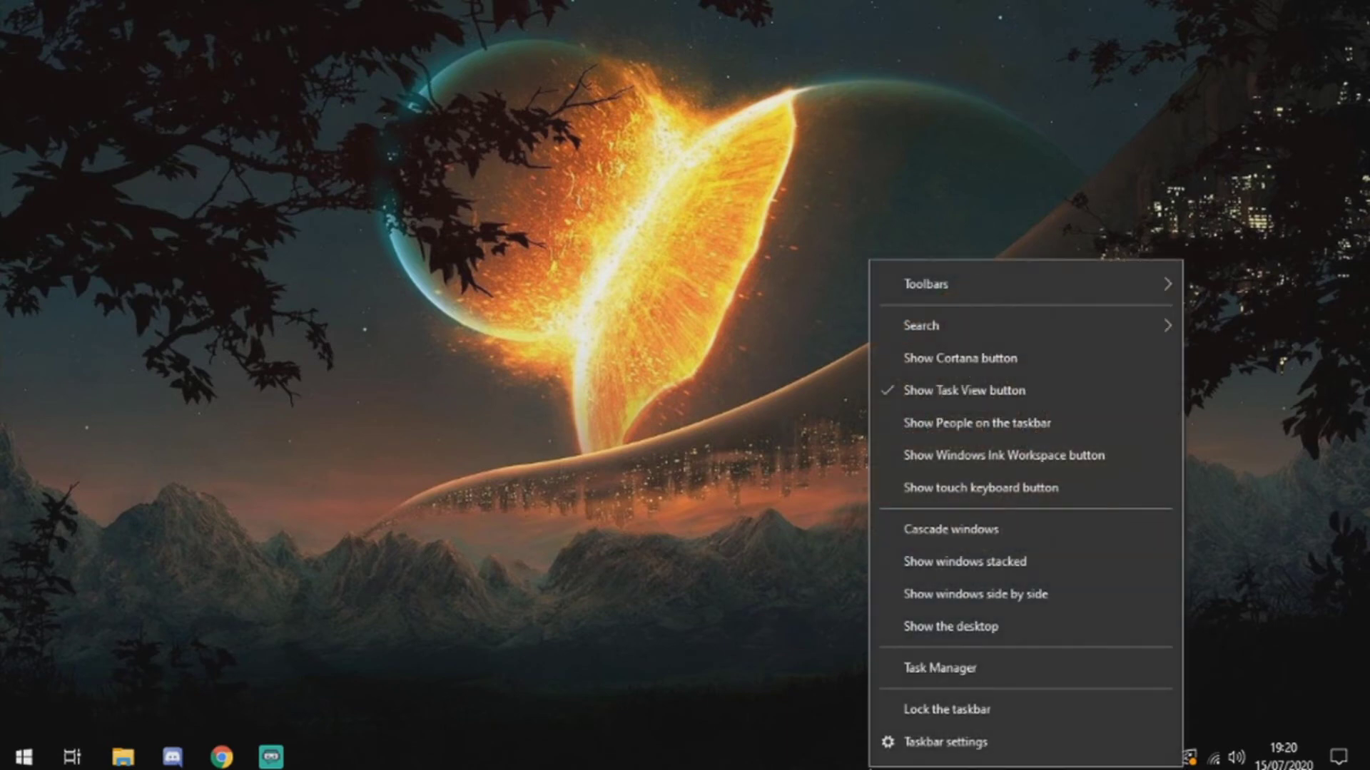
{"action": "mouse_move", "coordinate": [957, 282]}
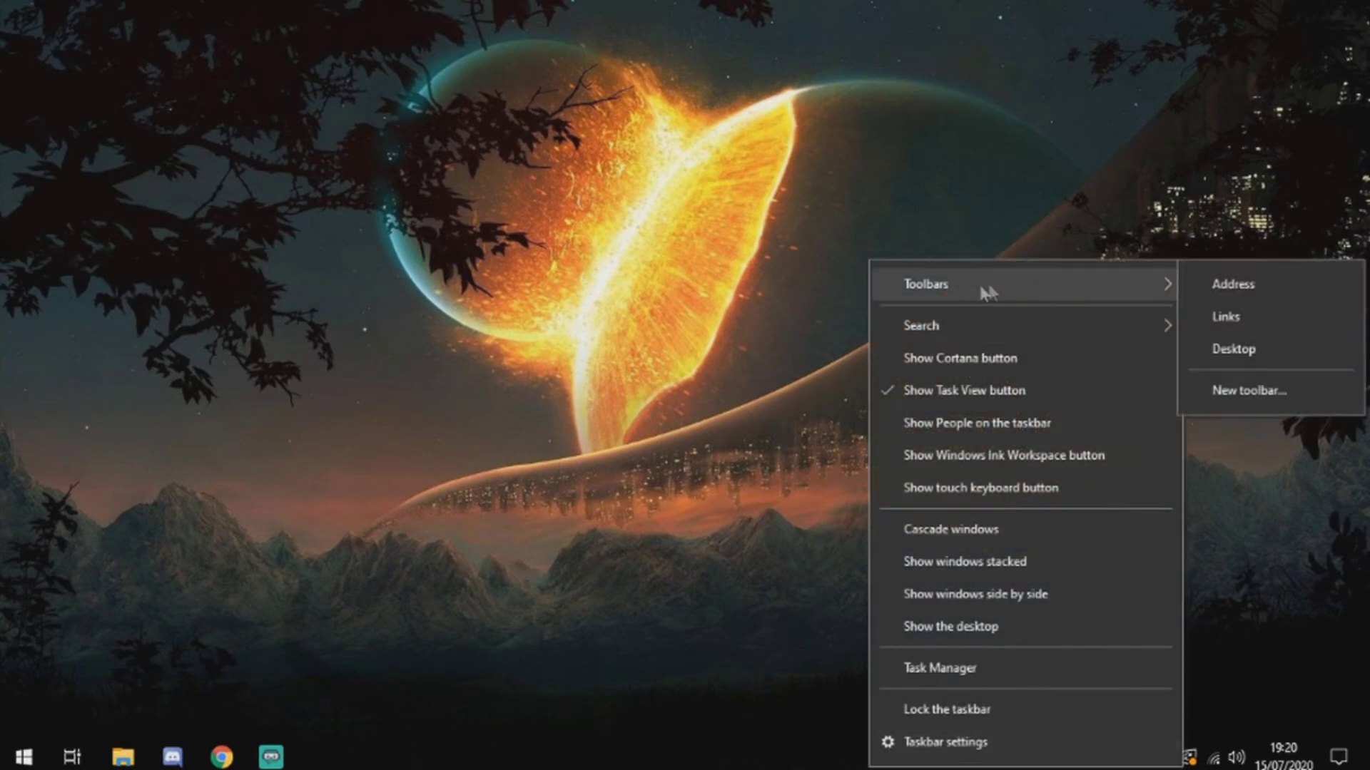
{"action": "left_click", "coordinate": [1257, 321]}
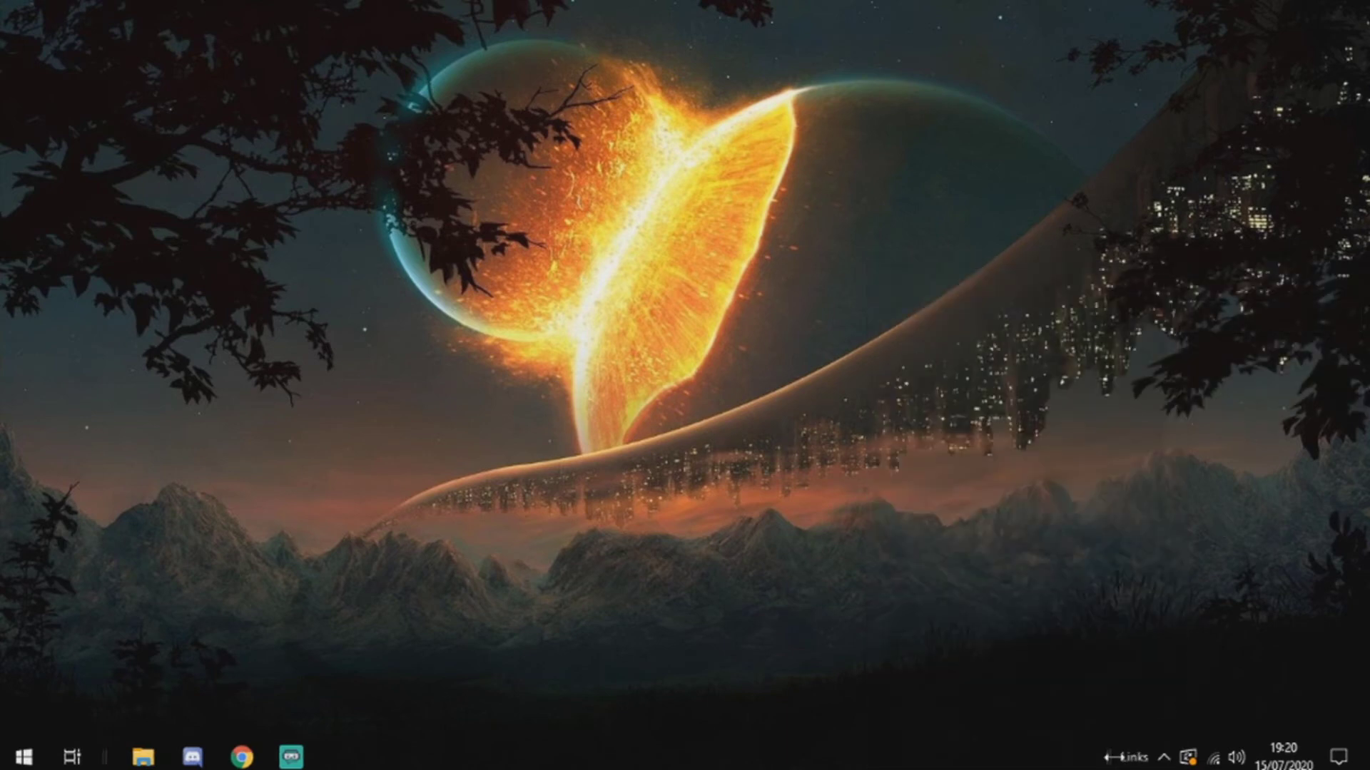
{"action": "left_click_drag", "start_coordinate": [1108, 757], "coordinate": [625, 763]}
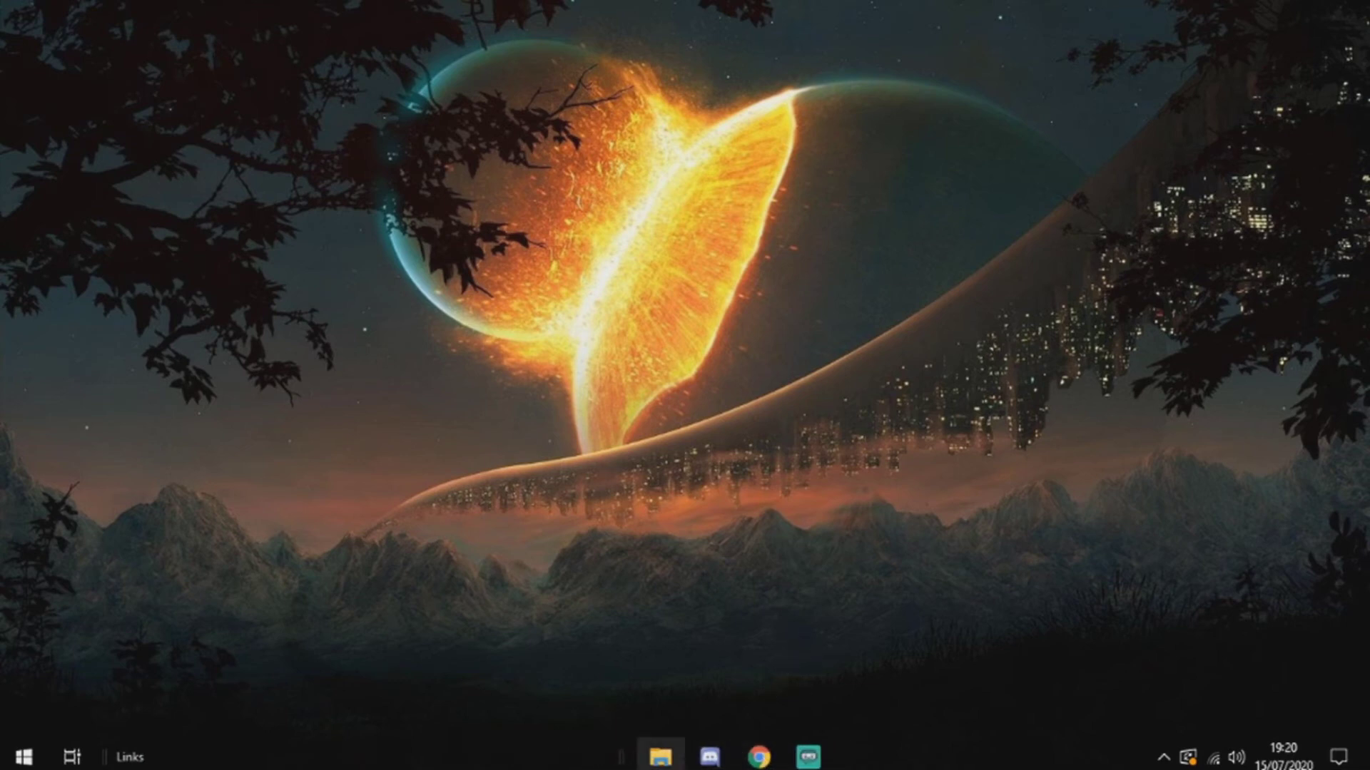
Turn off Show Text and Show title on the Links toolbar, then lock the taskbar
{"action": "right_click", "coordinate": [519, 766]}
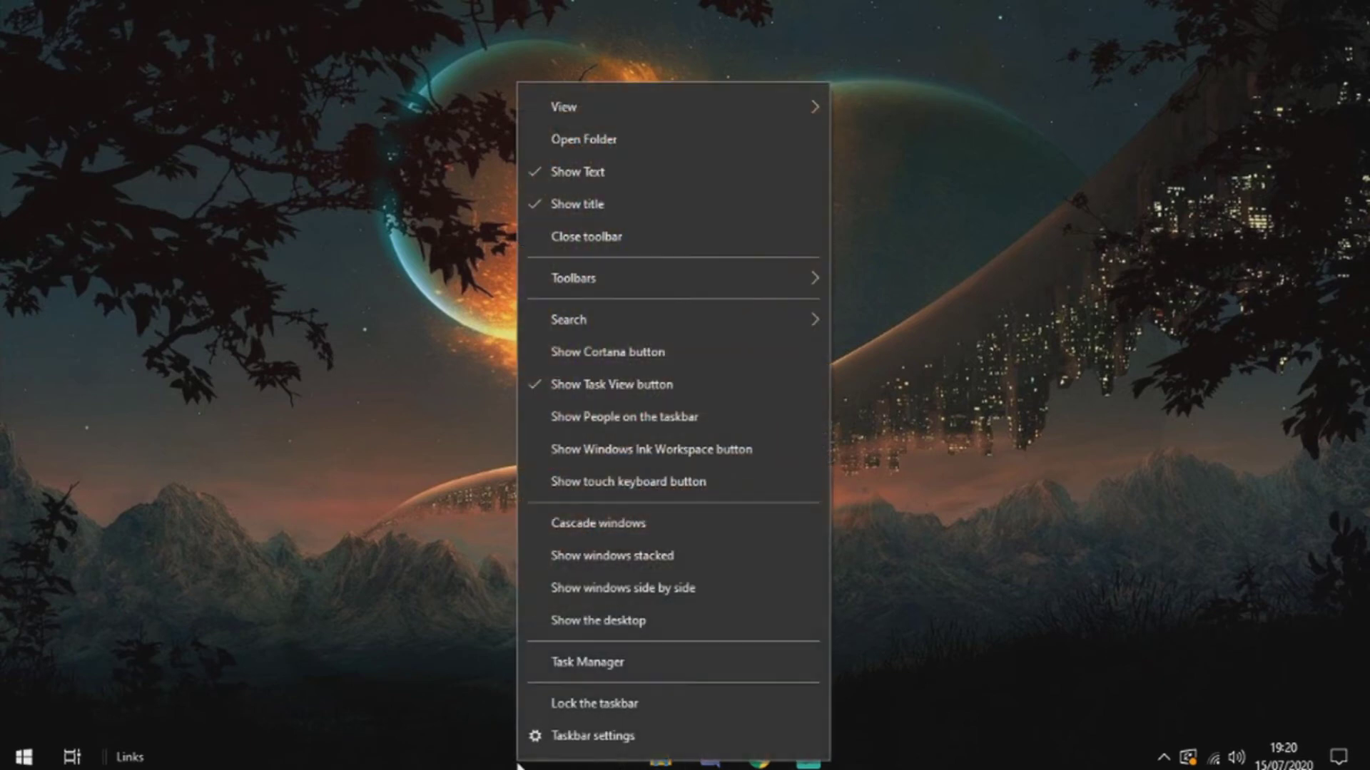
{"action": "left_click", "coordinate": [378, 727]}
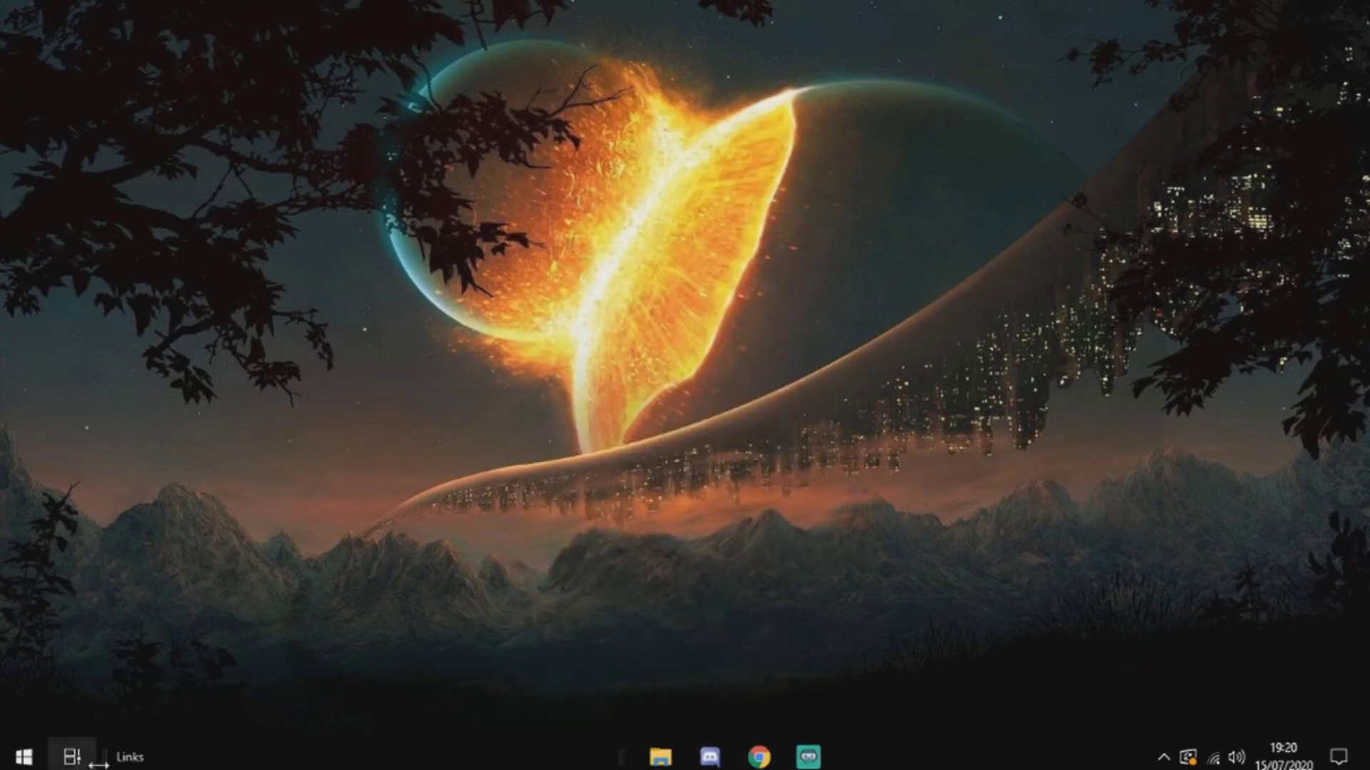
{"action": "right_click", "coordinate": [130, 756]}
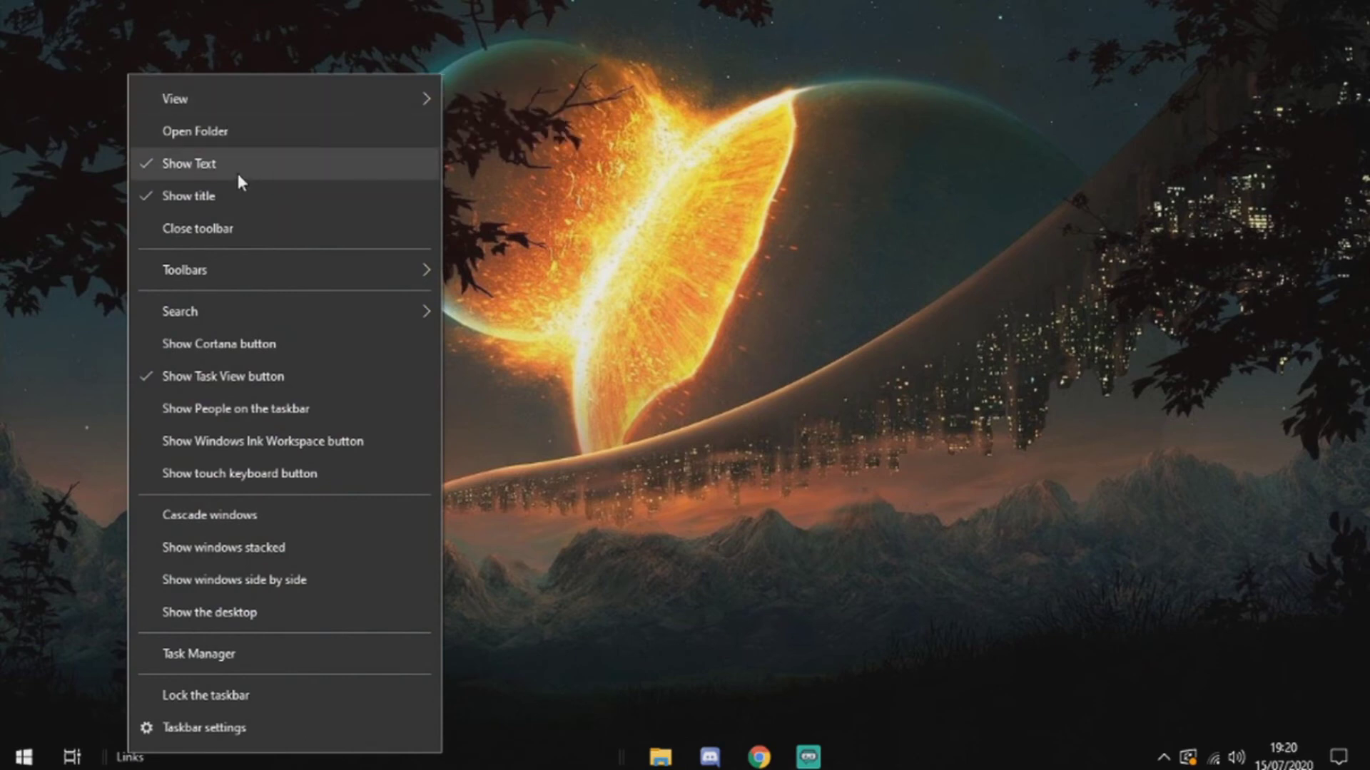
{"action": "left_click", "coordinate": [191, 165]}
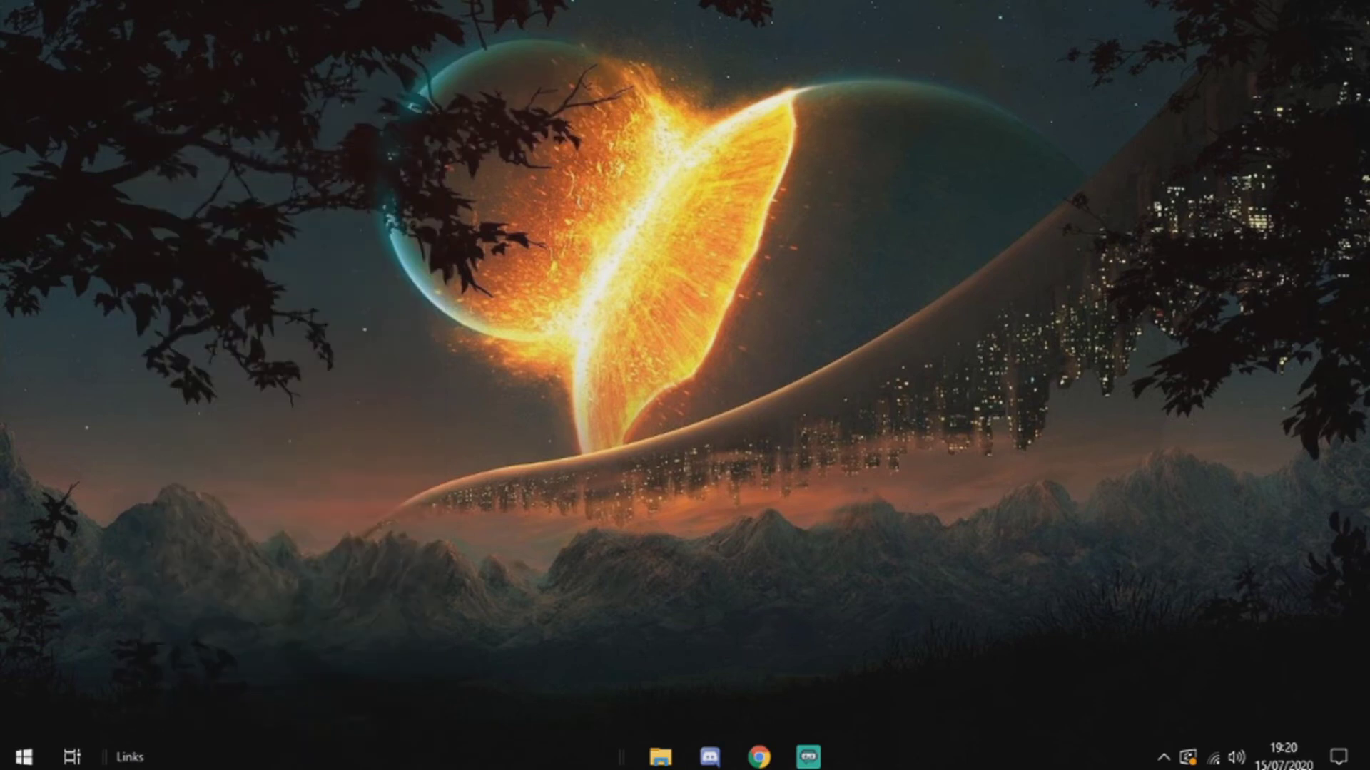
{"action": "right_click", "coordinate": [134, 759]}
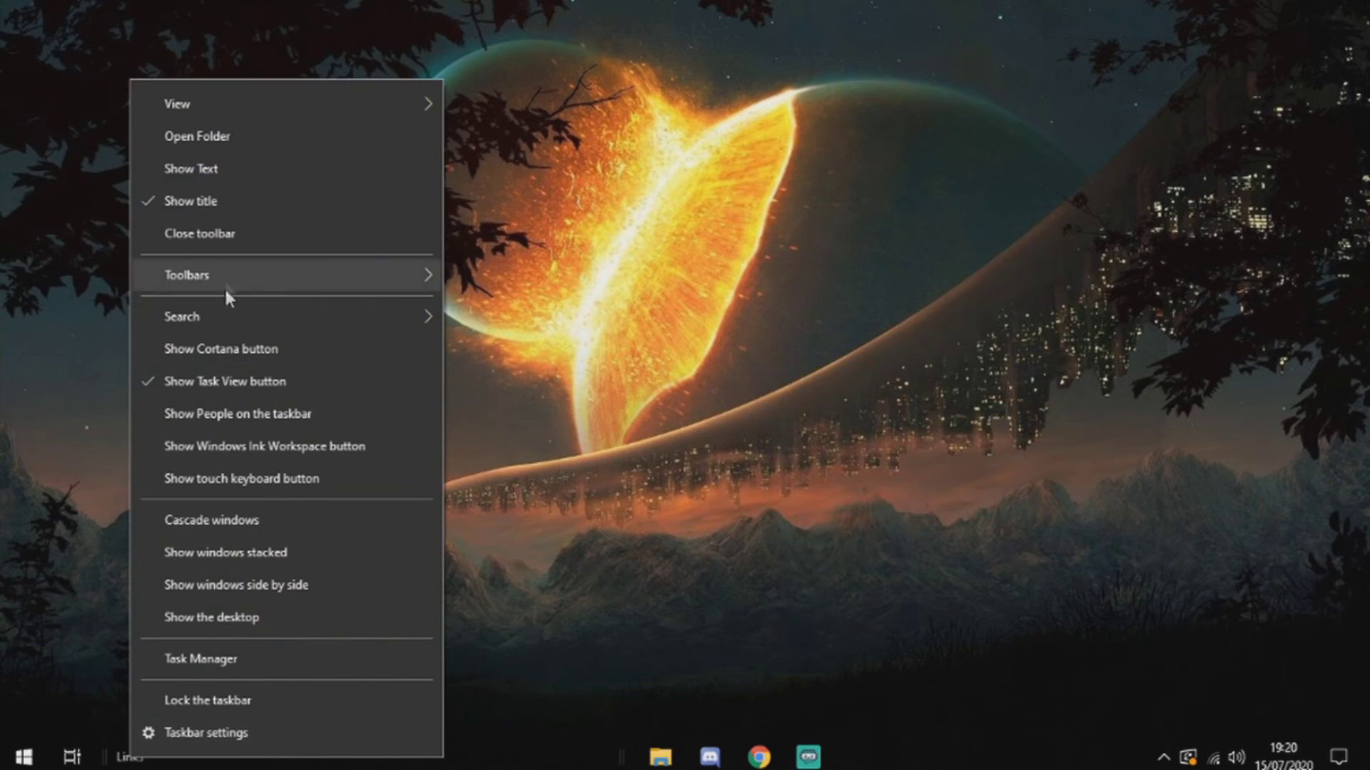
{"action": "left_click", "coordinate": [218, 198]}
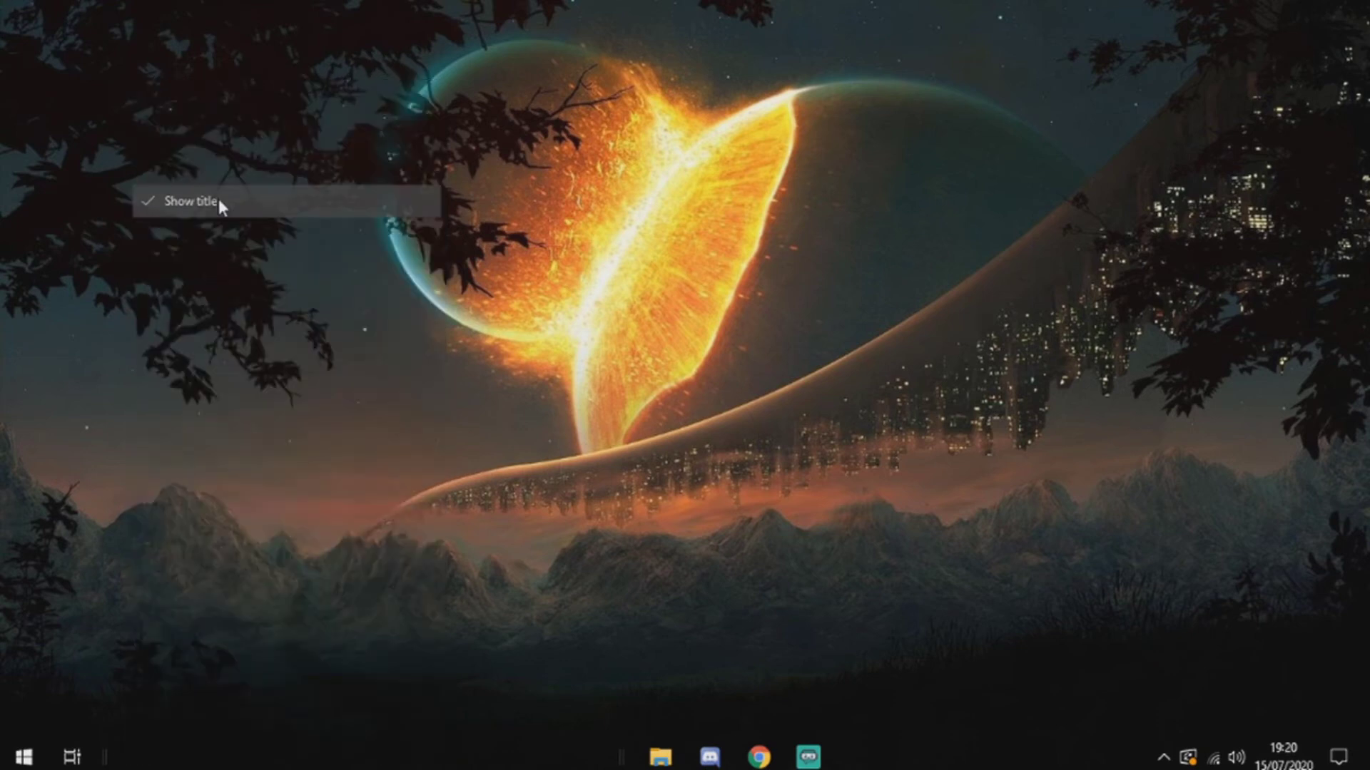
{"action": "right_click", "coordinate": [549, 760]}
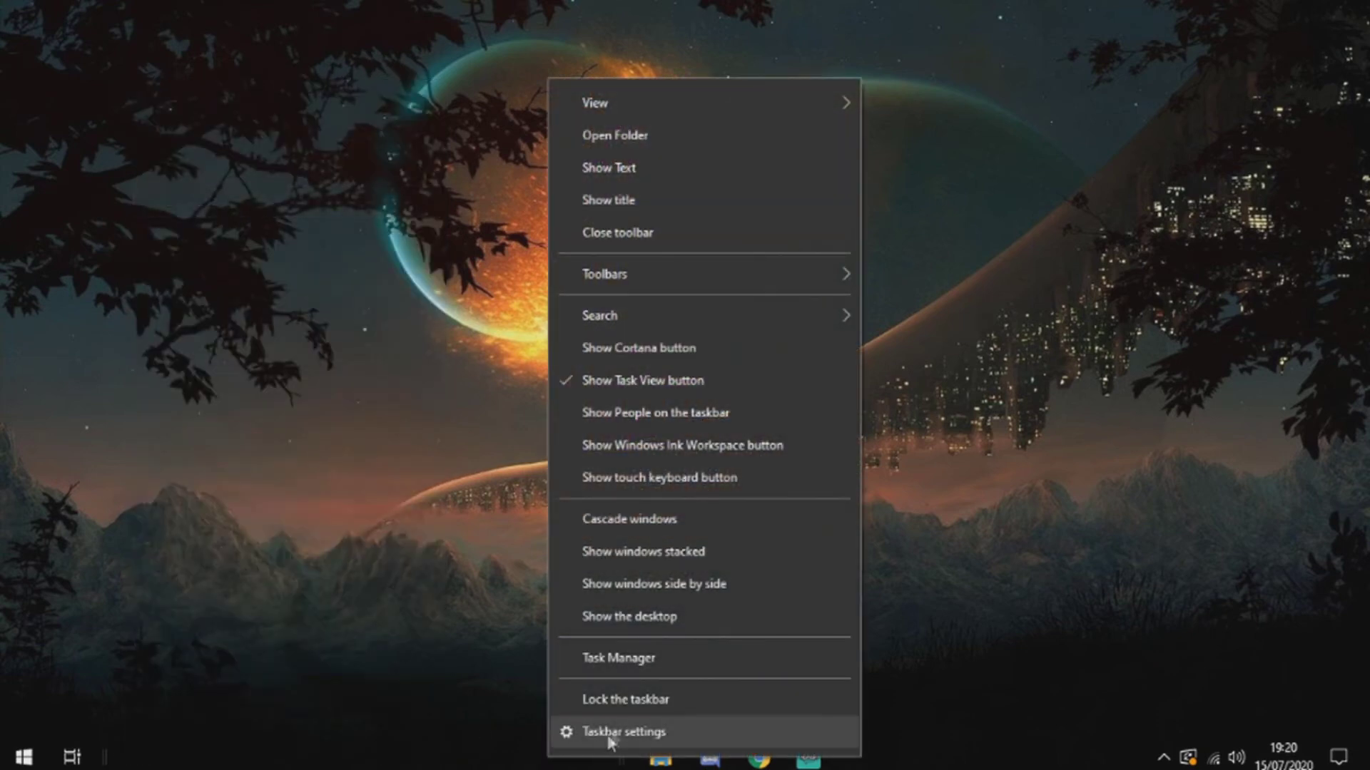
{"action": "left_click", "coordinate": [632, 706]}
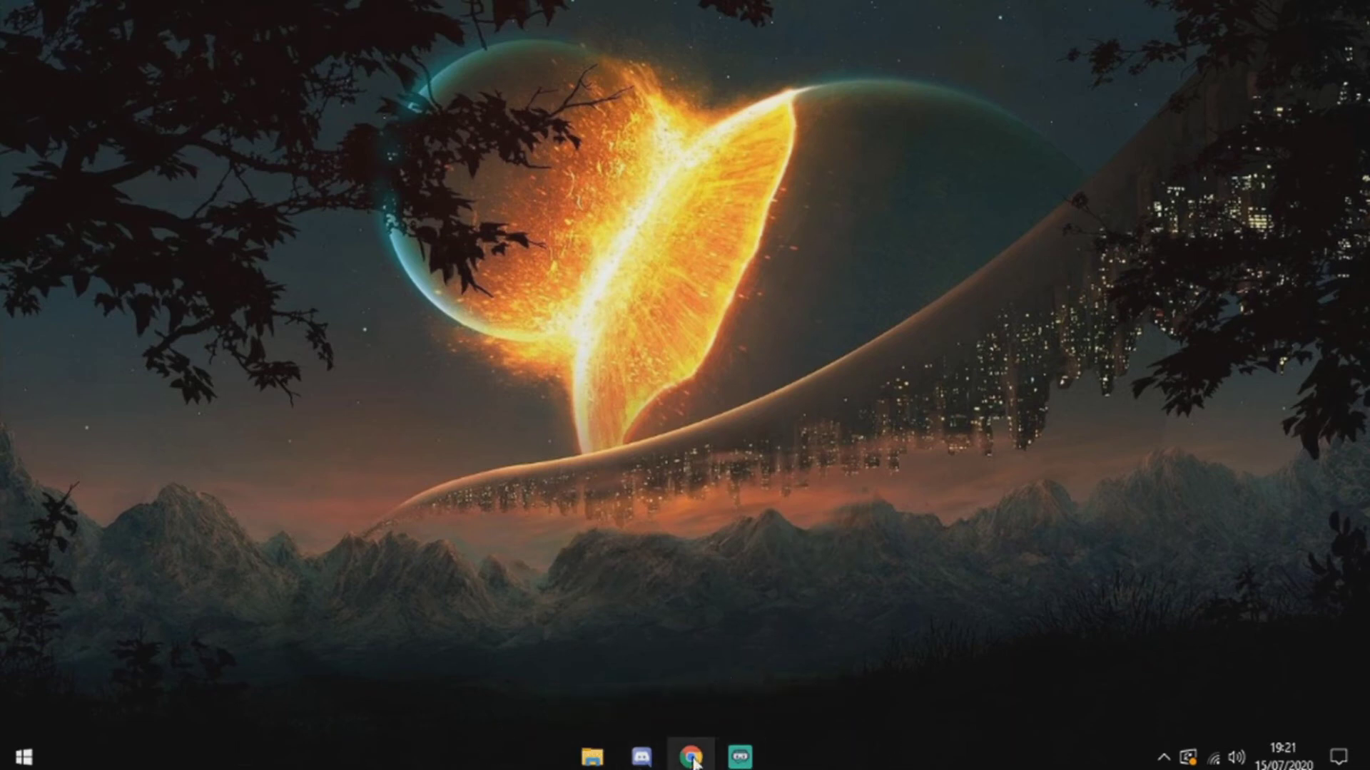
{"action": "right_click", "coordinate": [692, 760]}
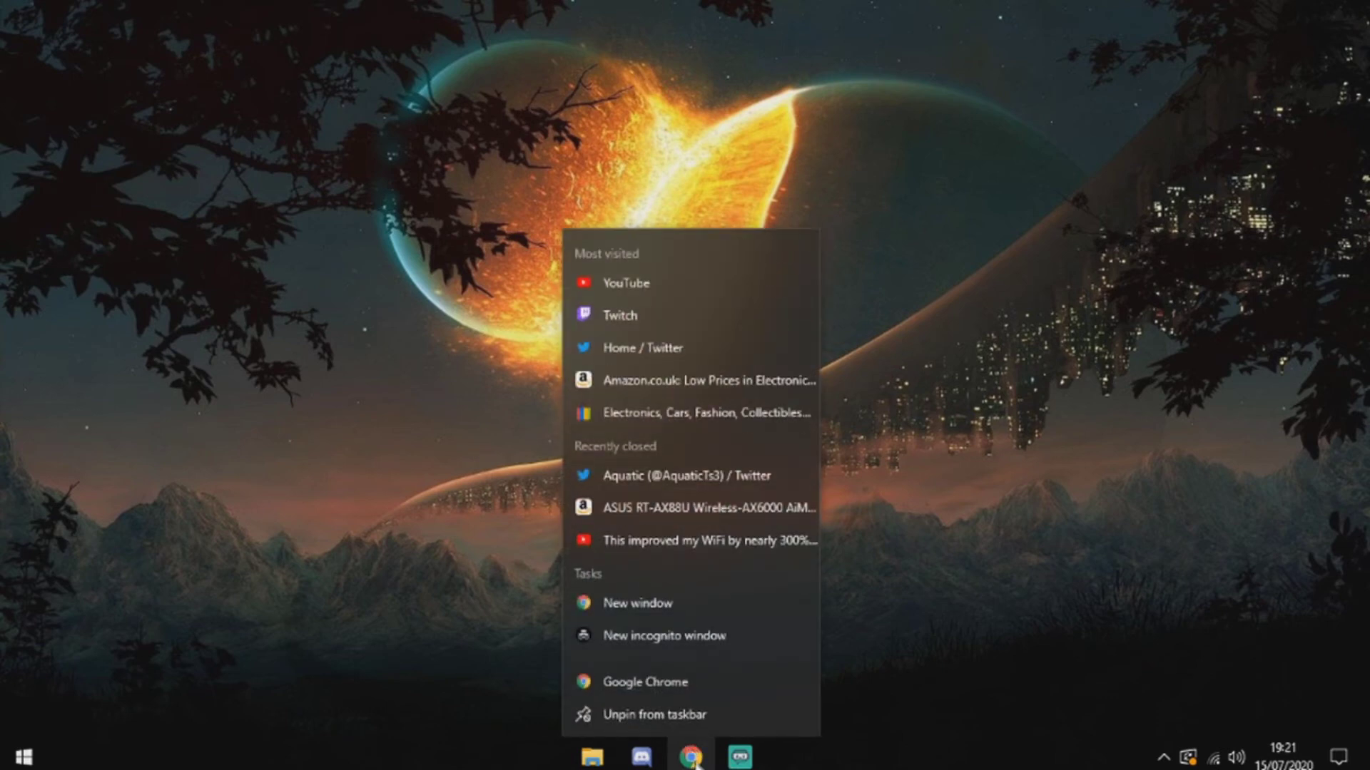
{"action": "right_click", "coordinate": [683, 682]}
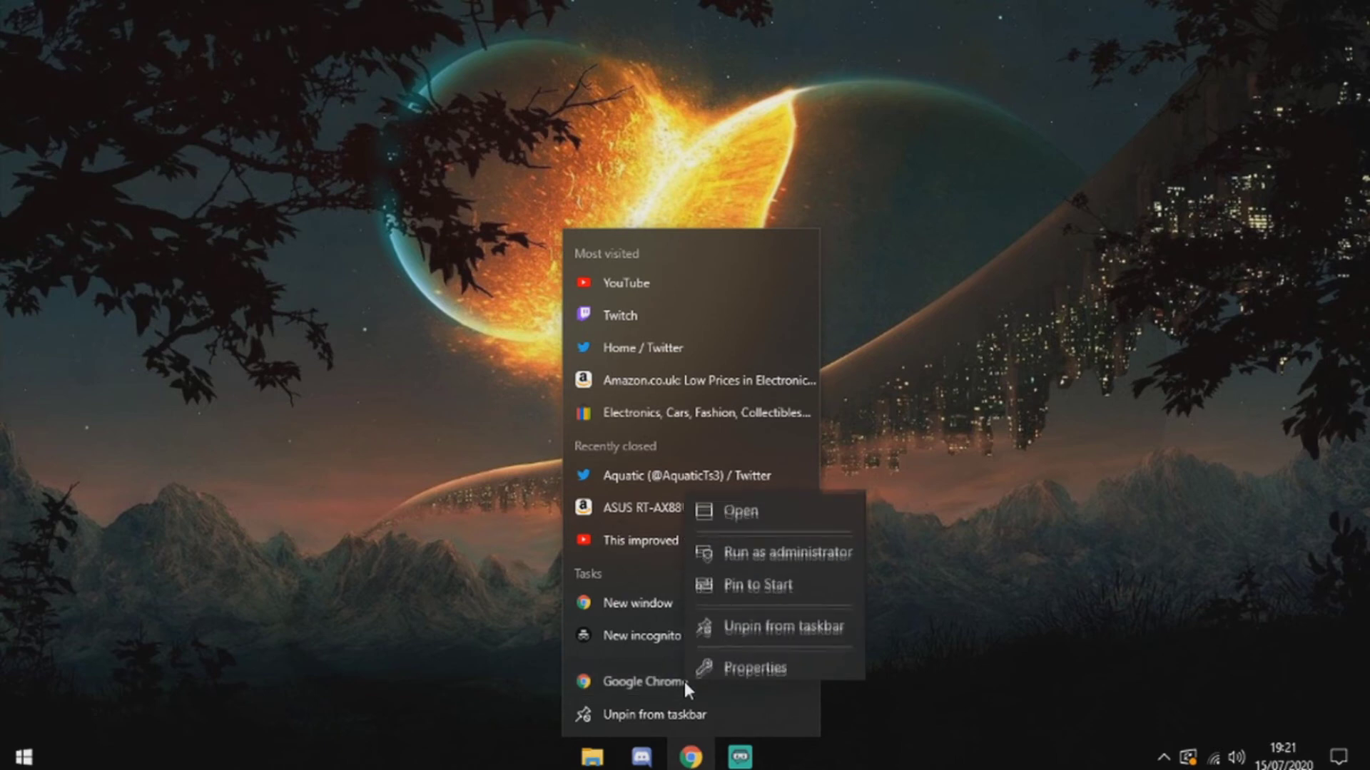
{"action": "left_click", "coordinate": [755, 650]}
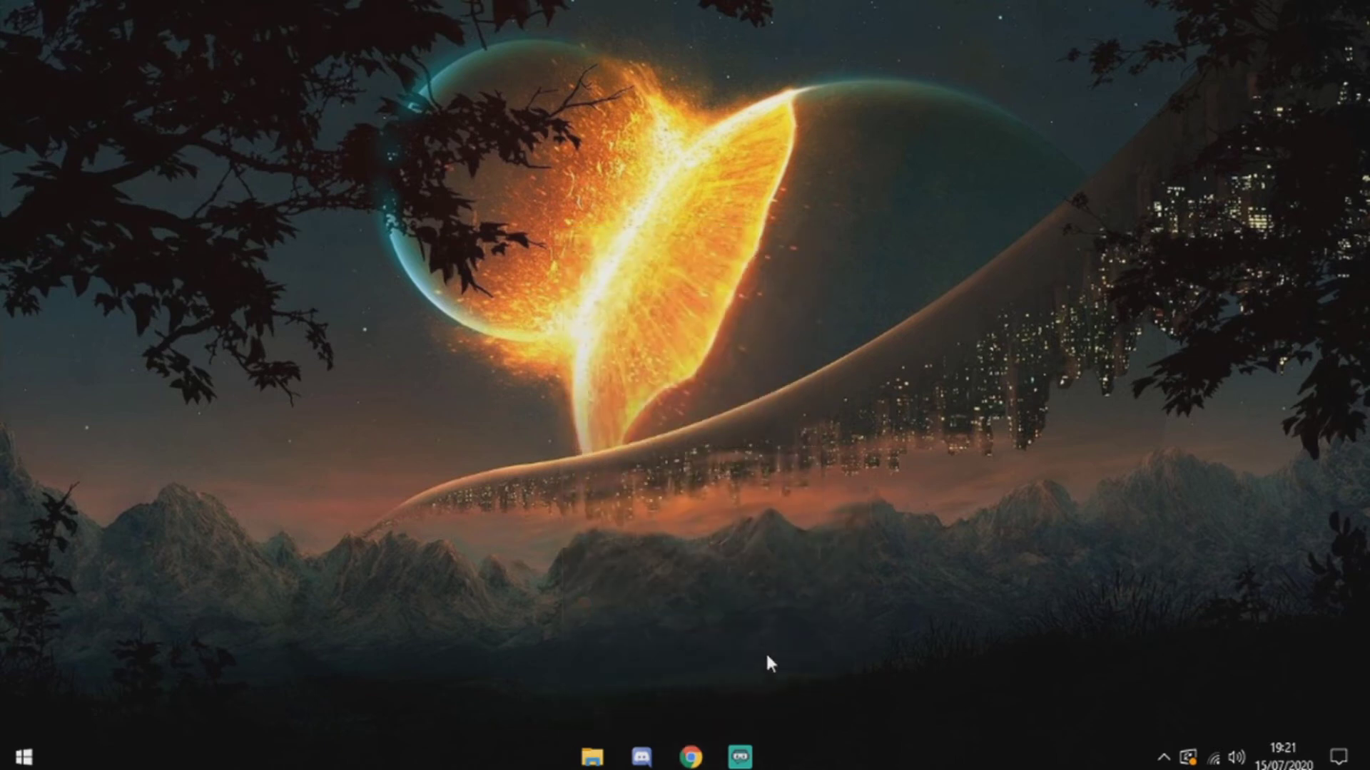
{"action": "left_click", "coordinate": [883, 566]}
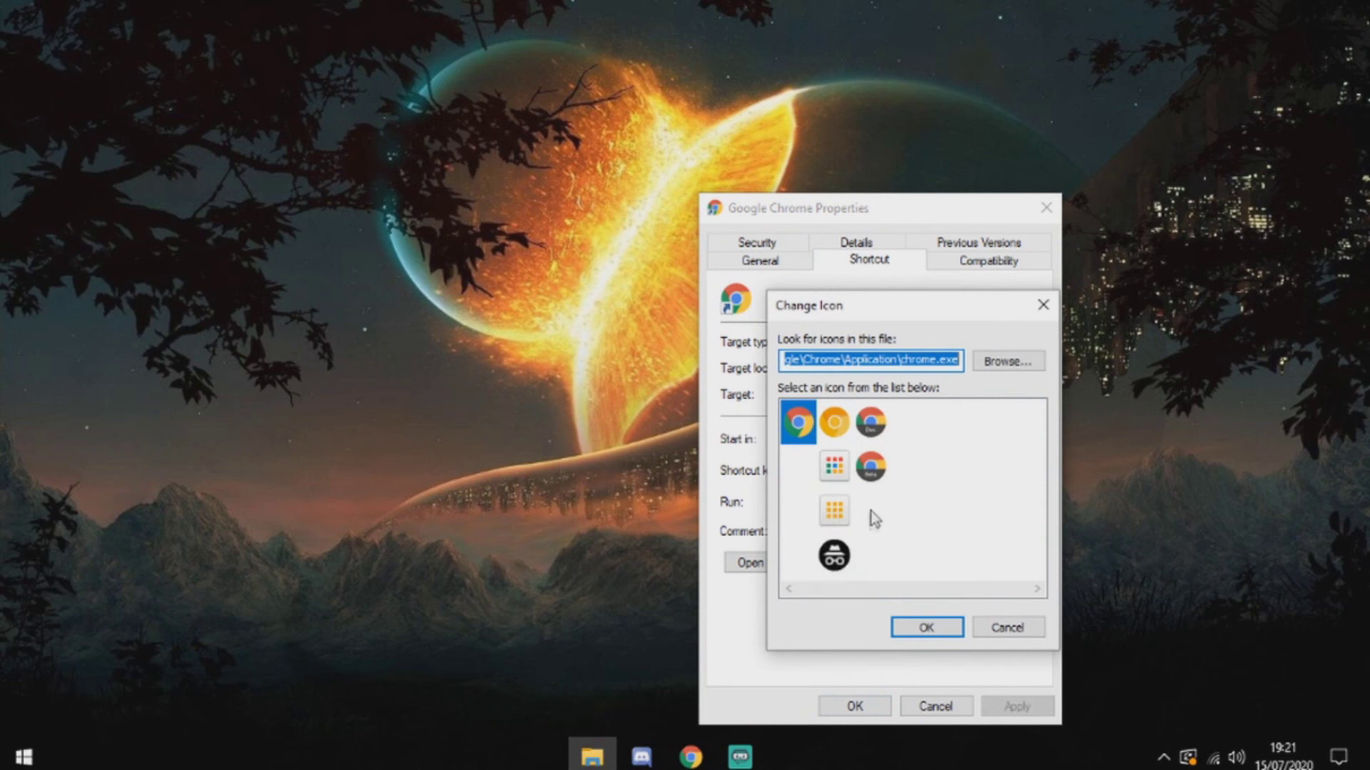
{"action": "left_click", "coordinate": [952, 508]}
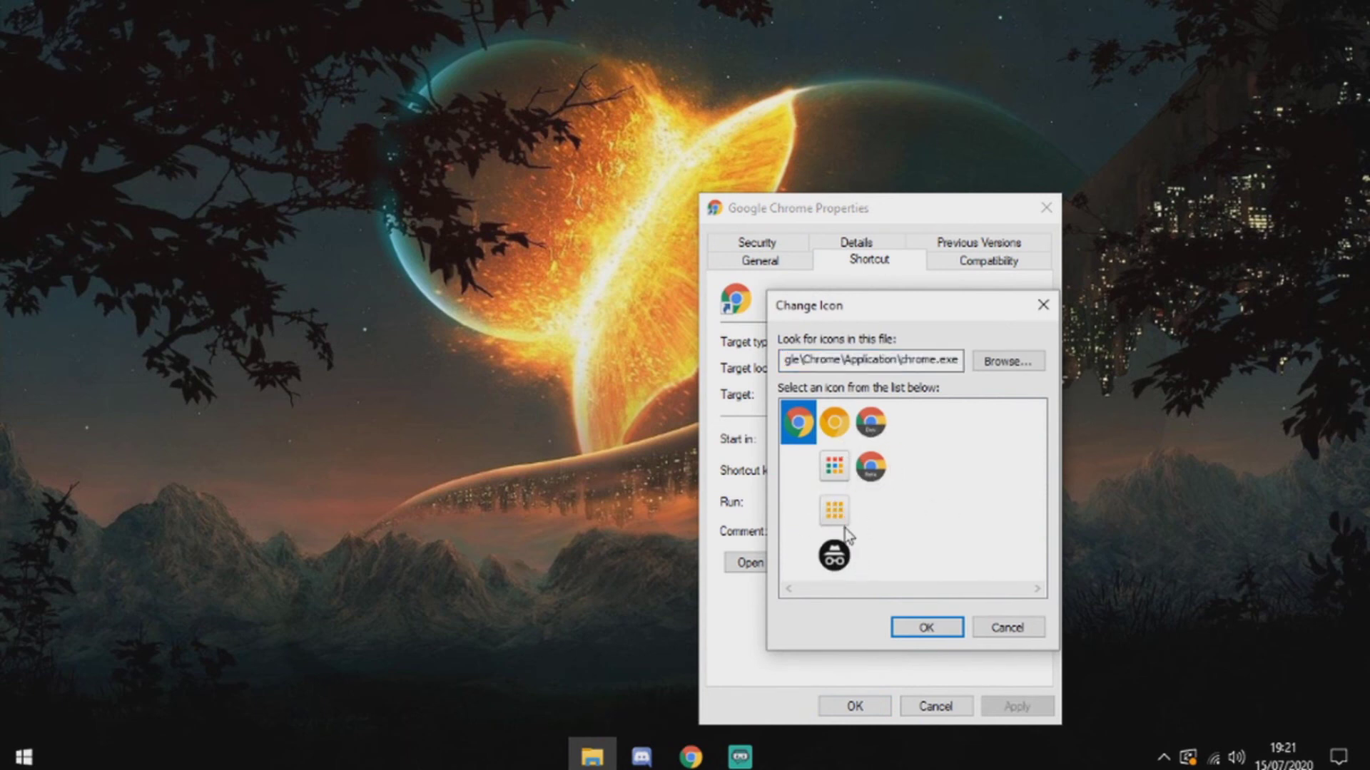
{"action": "left_click", "coordinate": [1044, 306]}
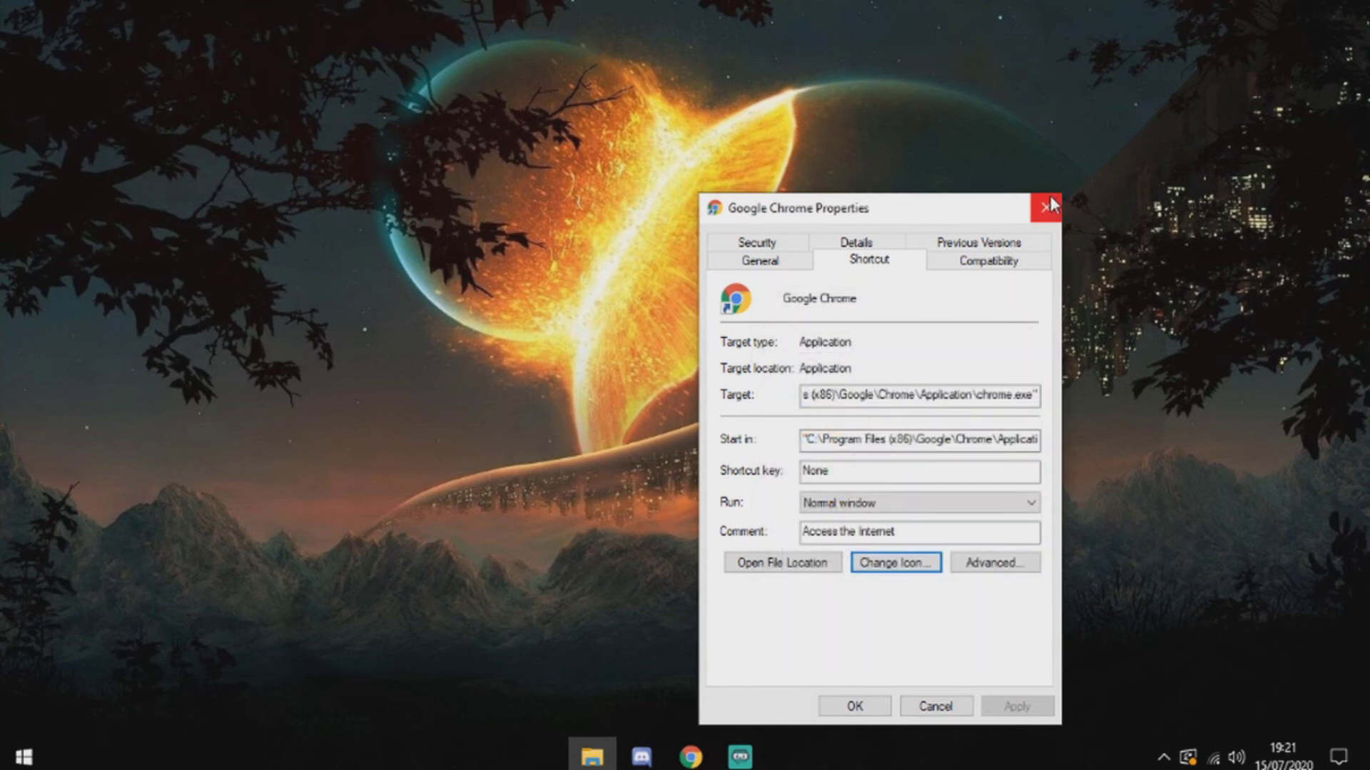
{"action": "left_click", "coordinate": [1046, 208]}
{"action": "right_click", "coordinate": [644, 760]}
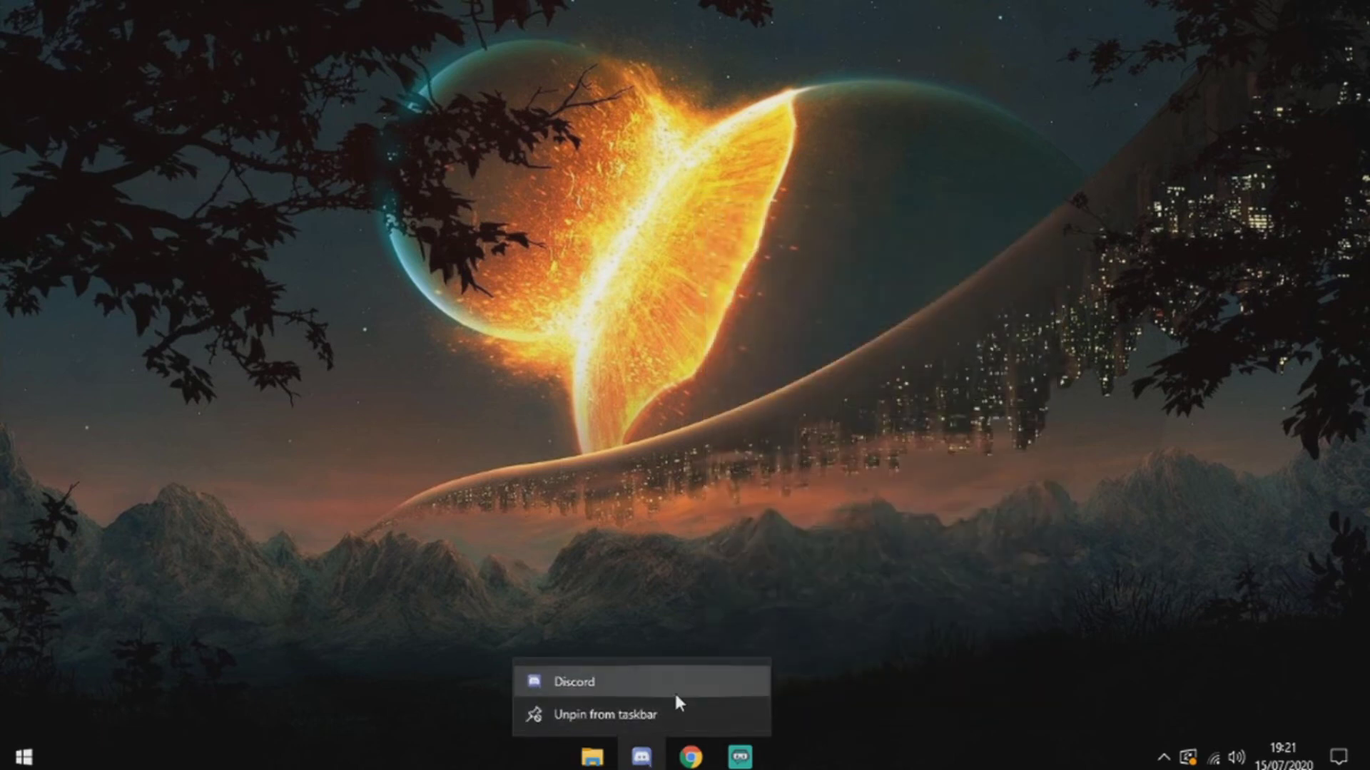
{"action": "right_click", "coordinate": [723, 683]}
{"action": "left_click", "coordinate": [790, 662]}
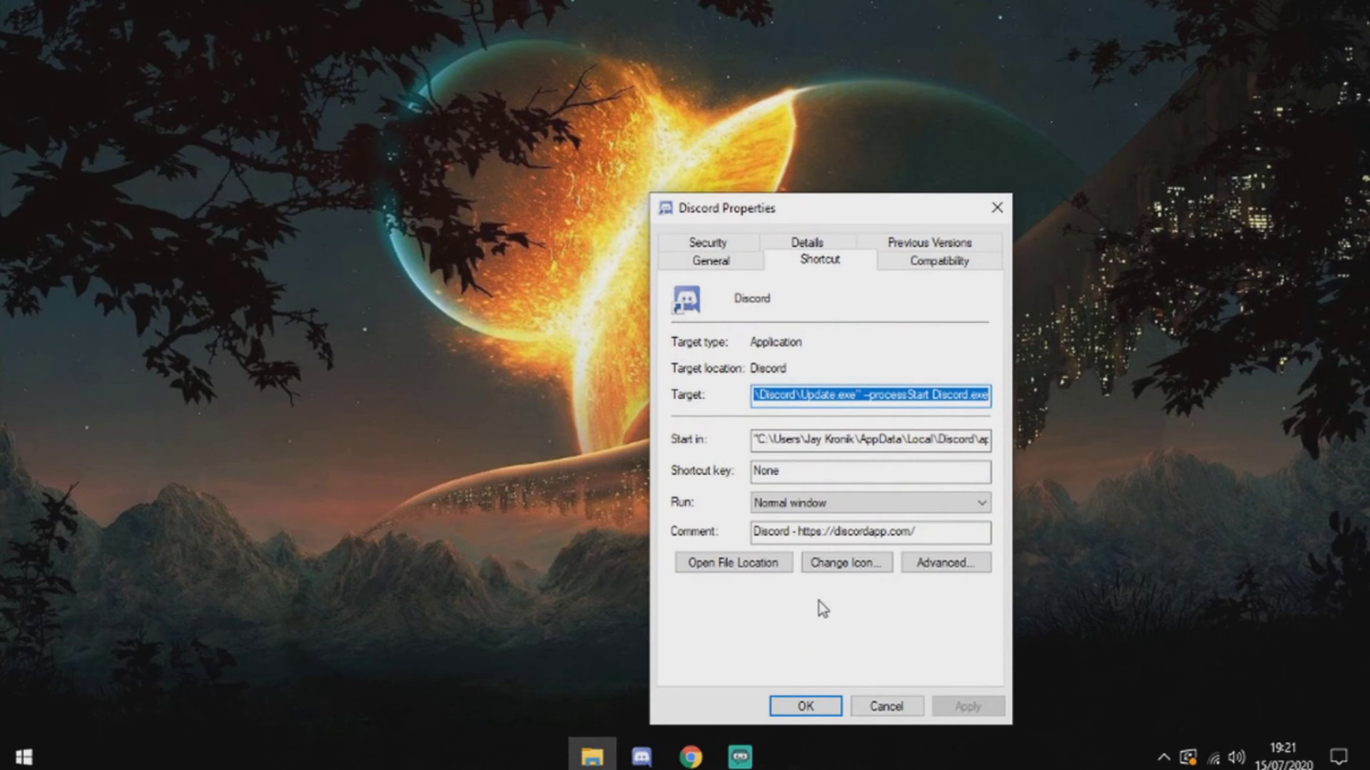
{"action": "left_click", "coordinate": [849, 567]}
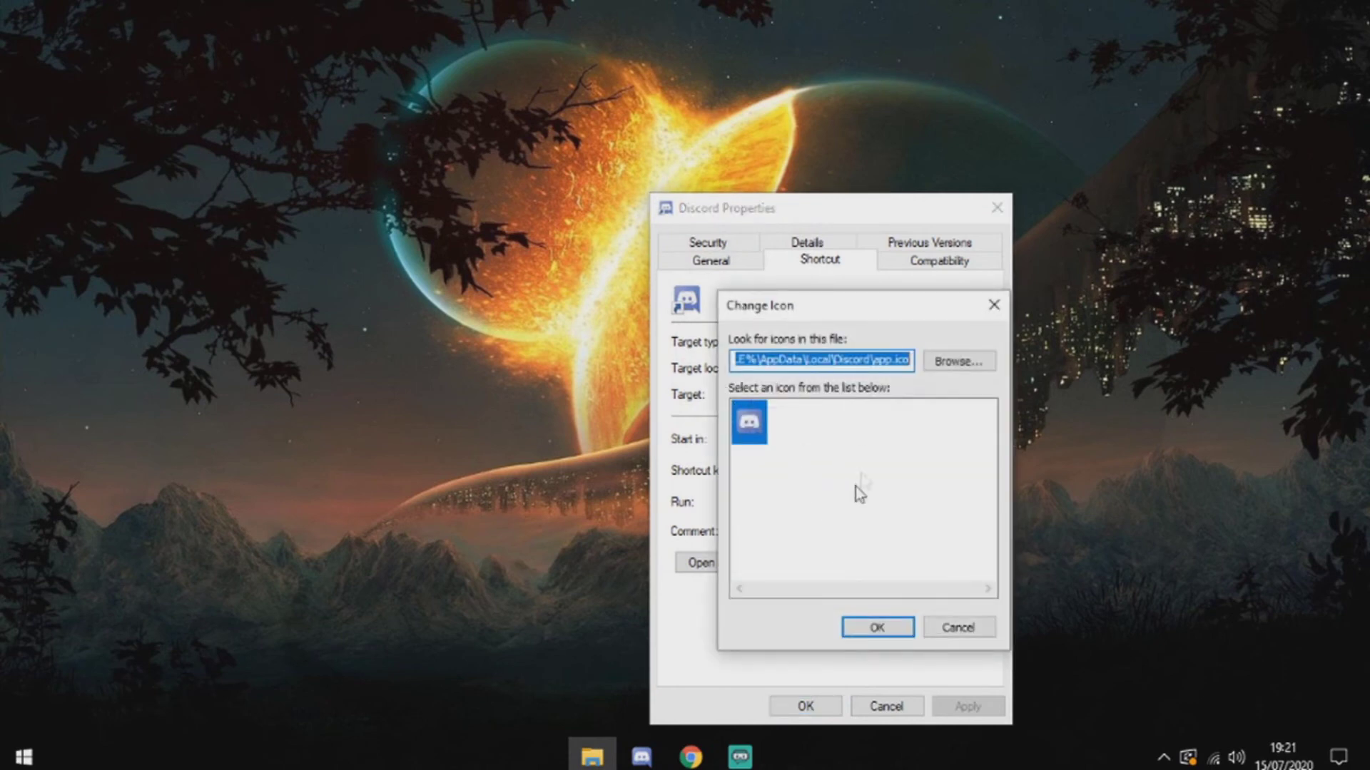
{"action": "left_click", "coordinate": [994, 304]}
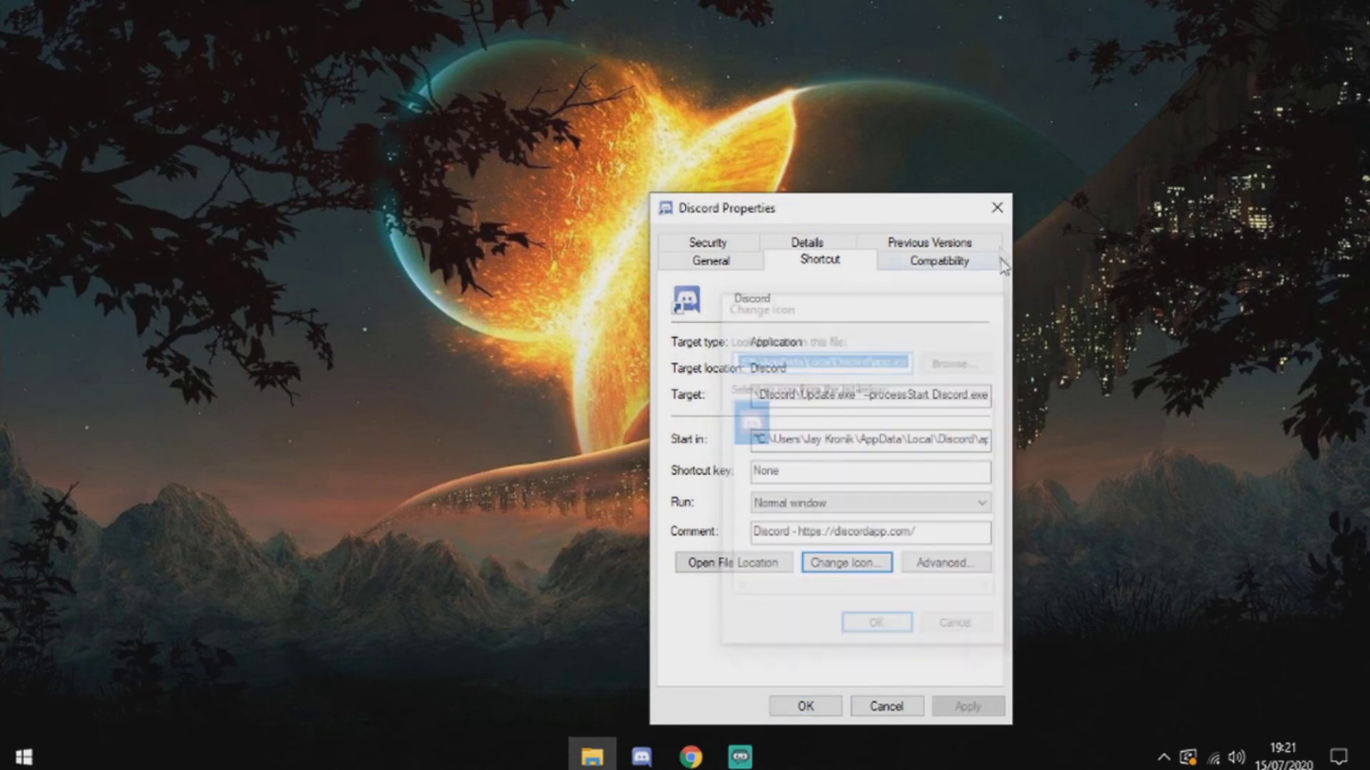
{"action": "left_click", "coordinate": [991, 209]}
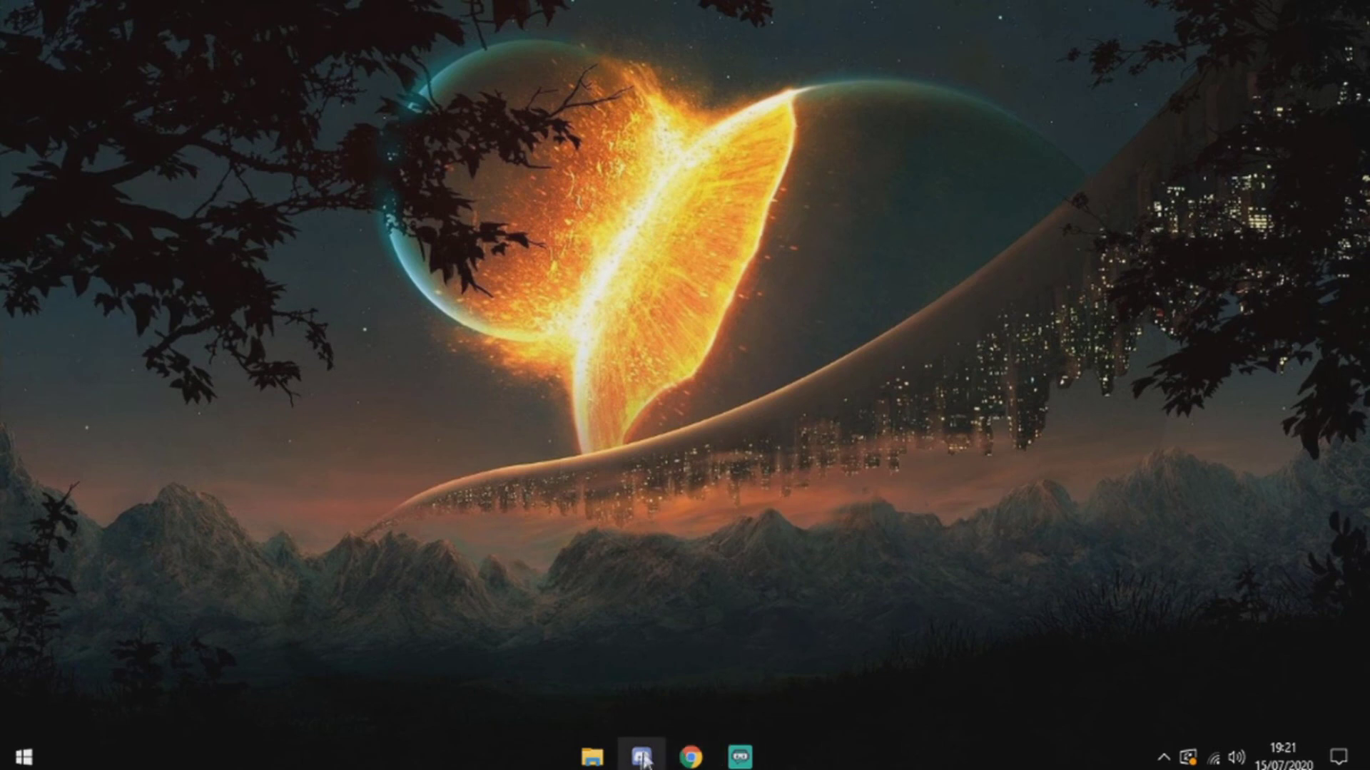
{"action": "right_click", "coordinate": [742, 756]}
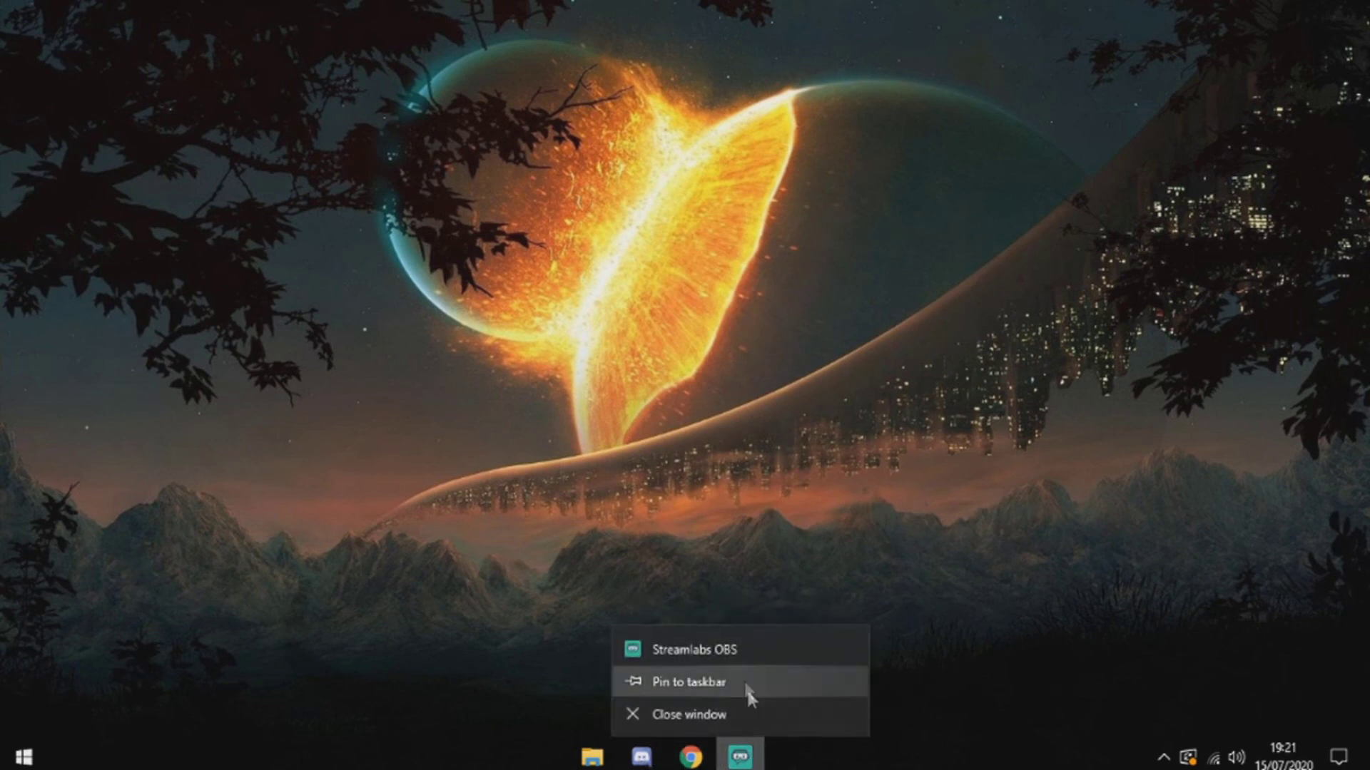
{"action": "right_click", "coordinate": [734, 652]}
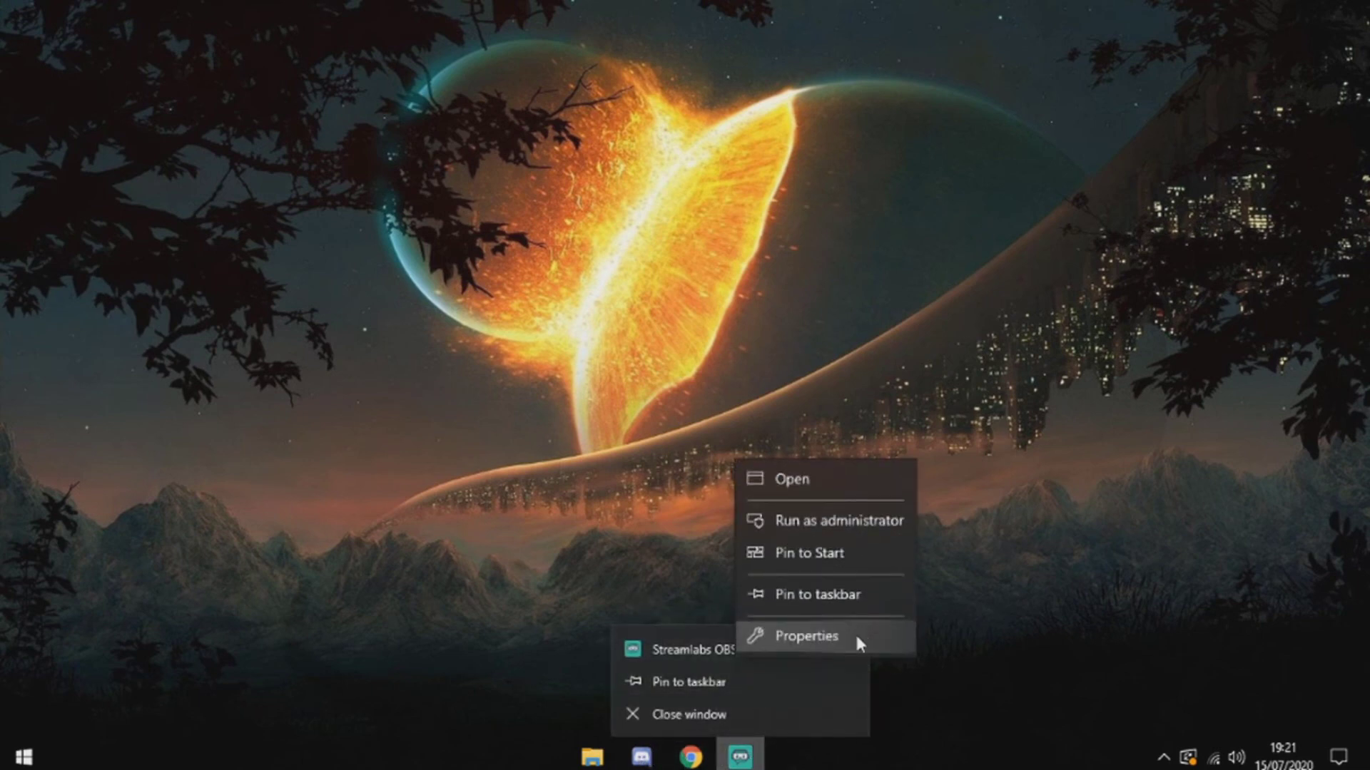
{"action": "left_click", "coordinate": [856, 633]}
{"action": "left_click", "coordinate": [943, 564]}
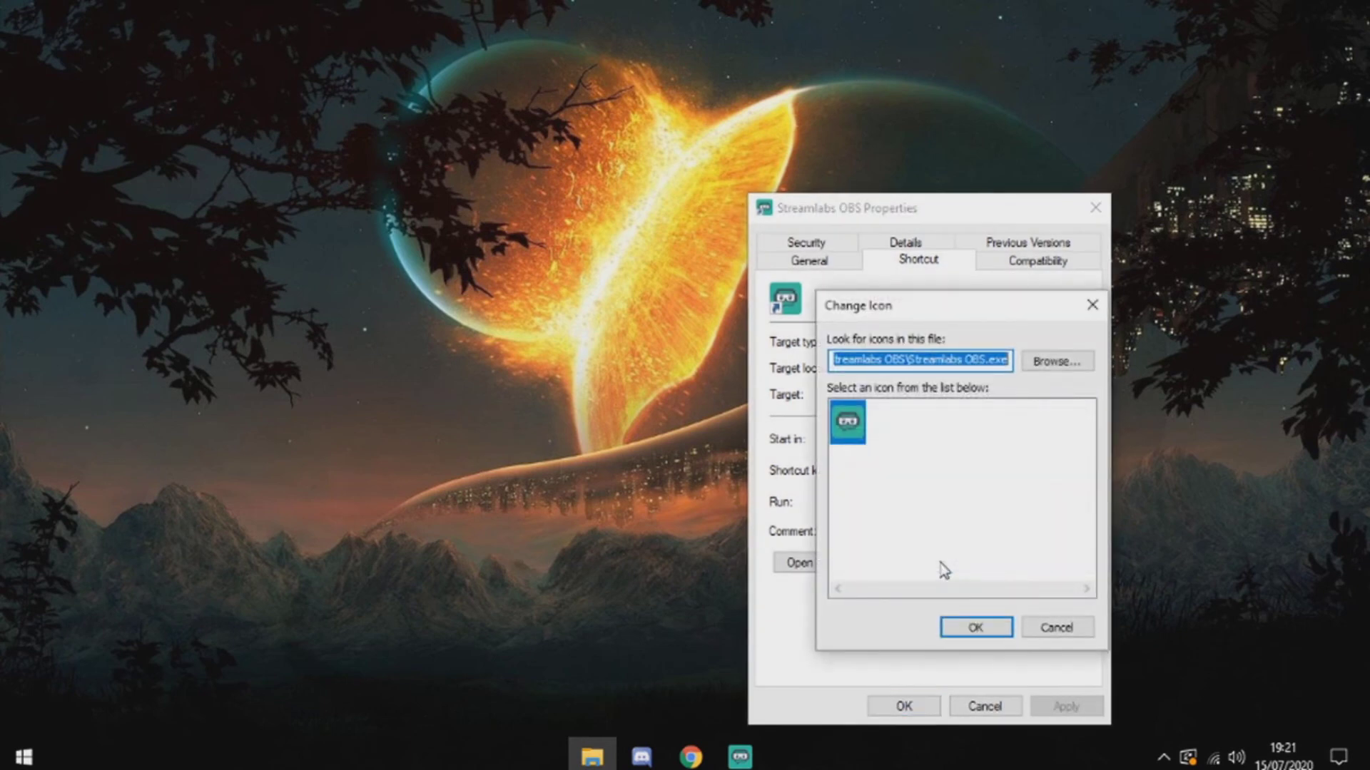
{"action": "left_click", "coordinate": [1090, 306]}
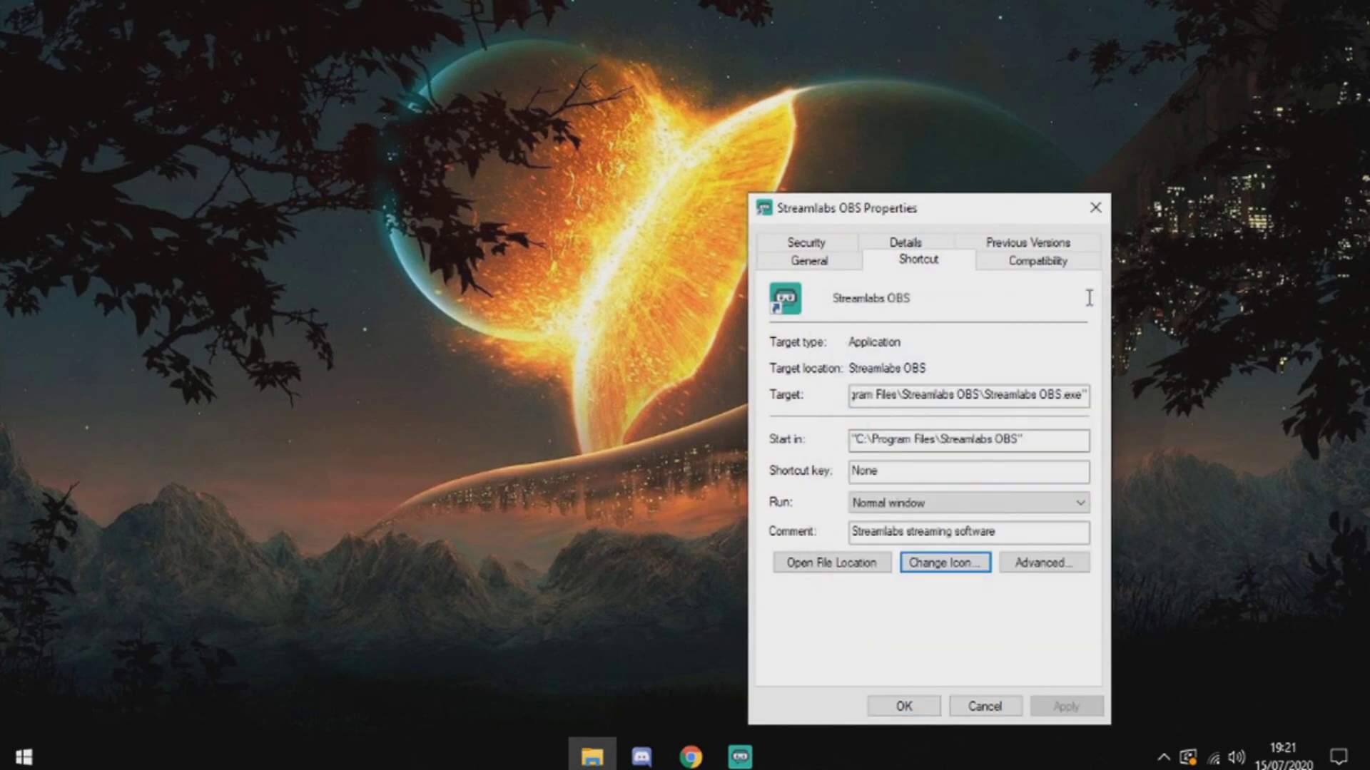
{"action": "left_click", "coordinate": [1095, 208]}
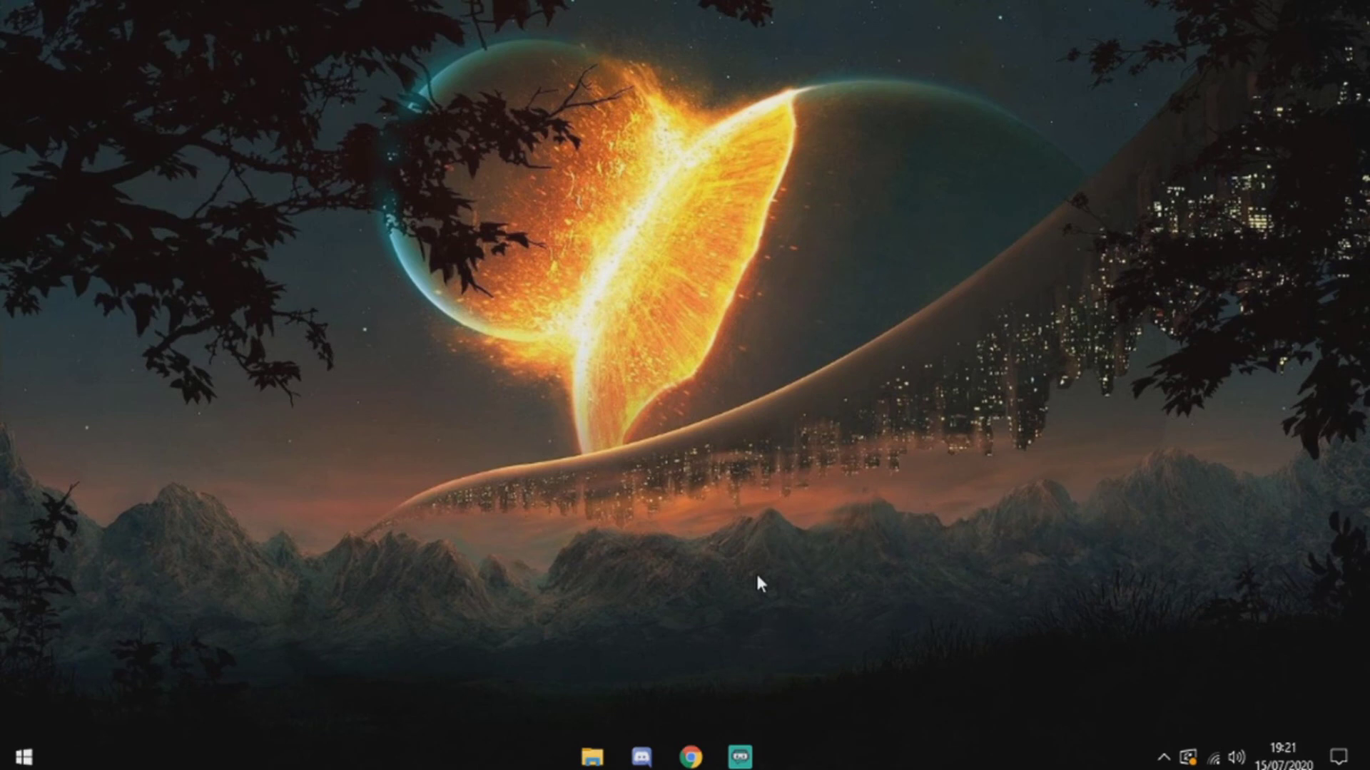